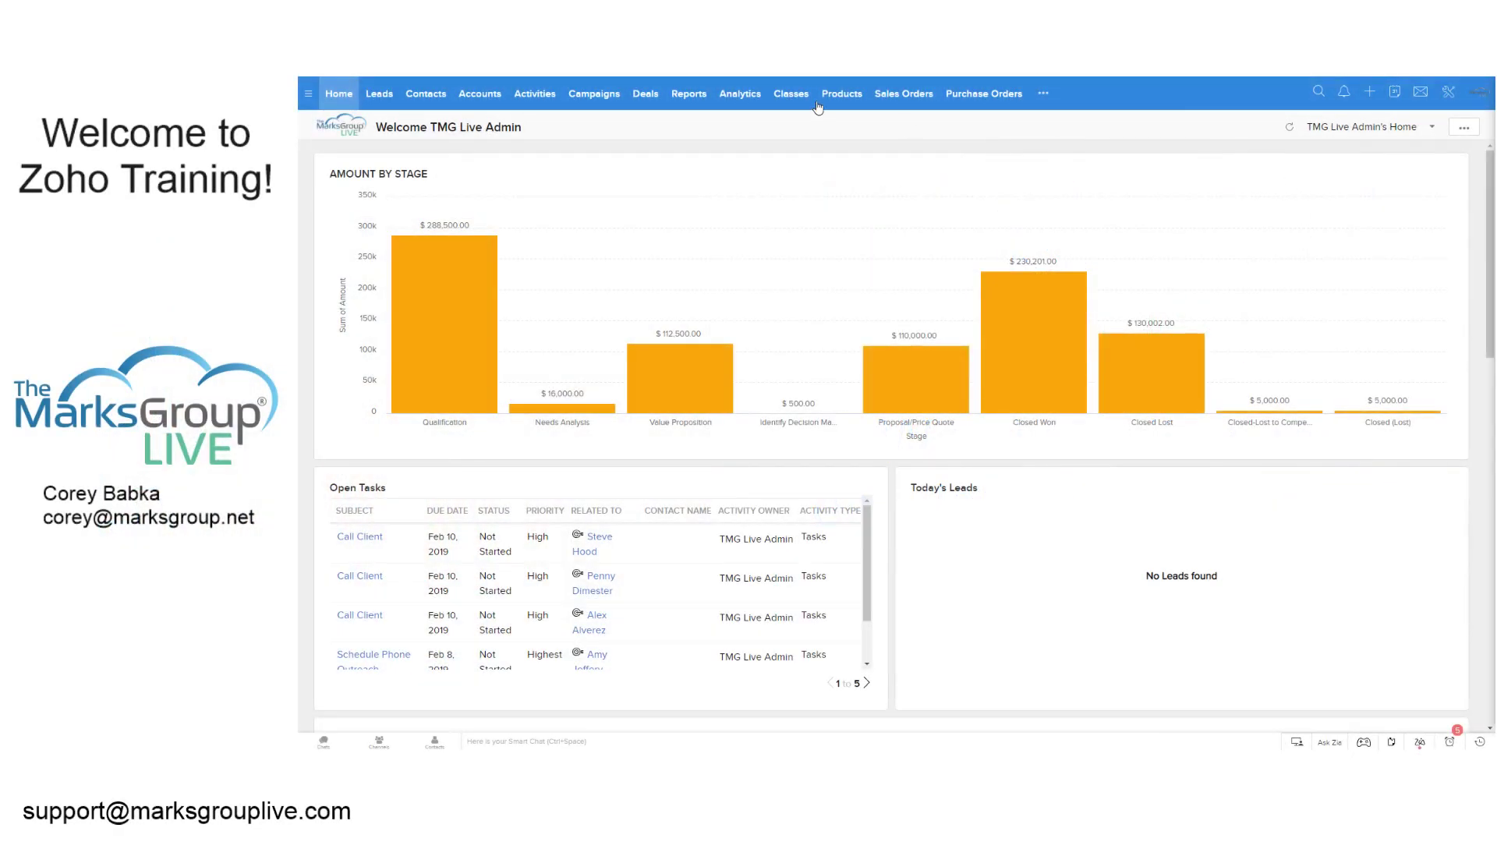
- Open the Cases module, review the 'Can't open Goldmine (bad lookup table)' case, and return to All Cases
click(1048, 94)
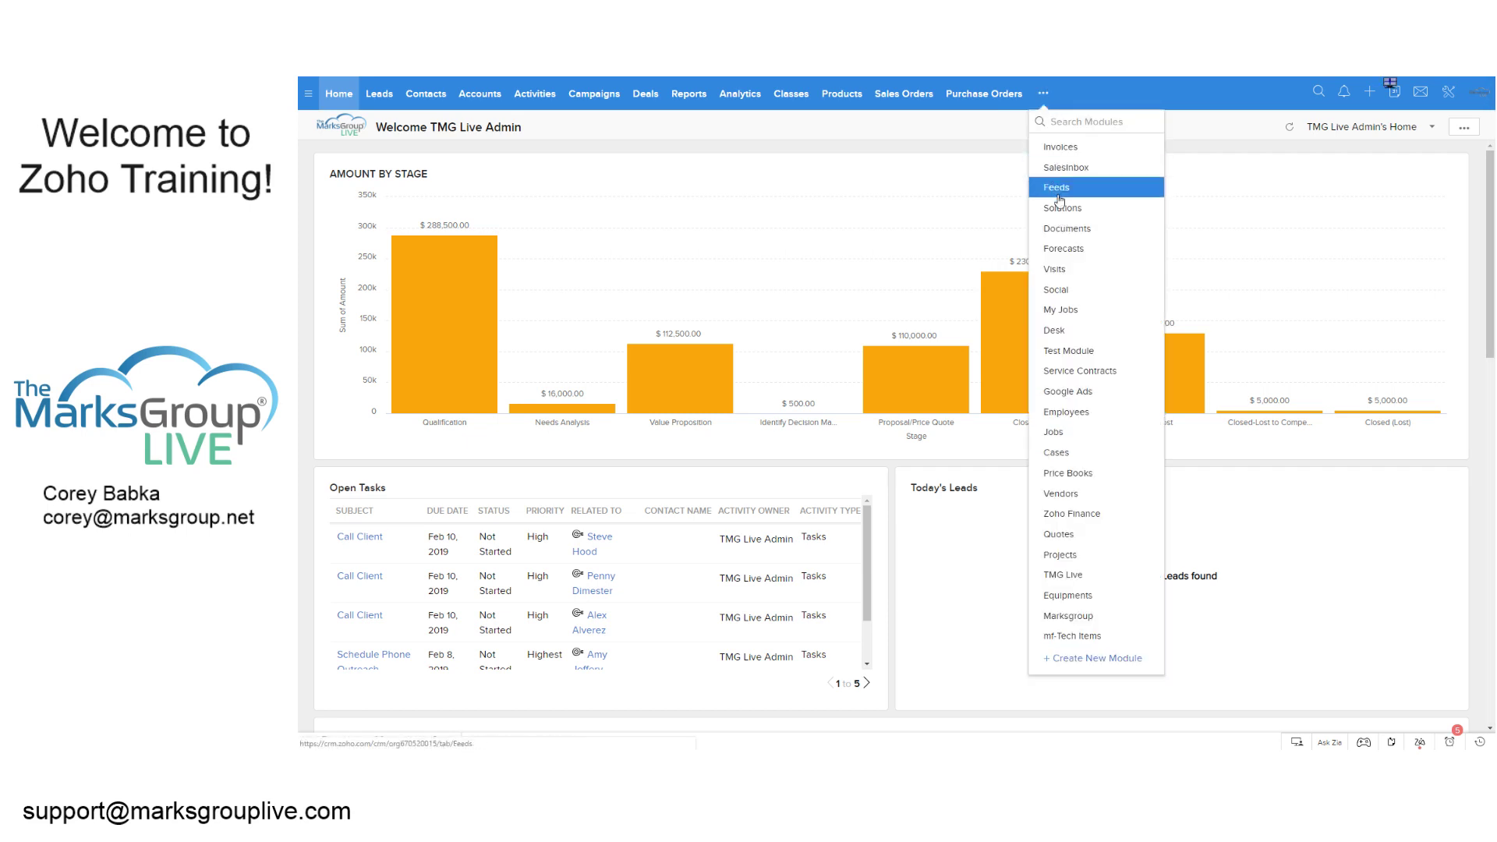
click(1050, 457)
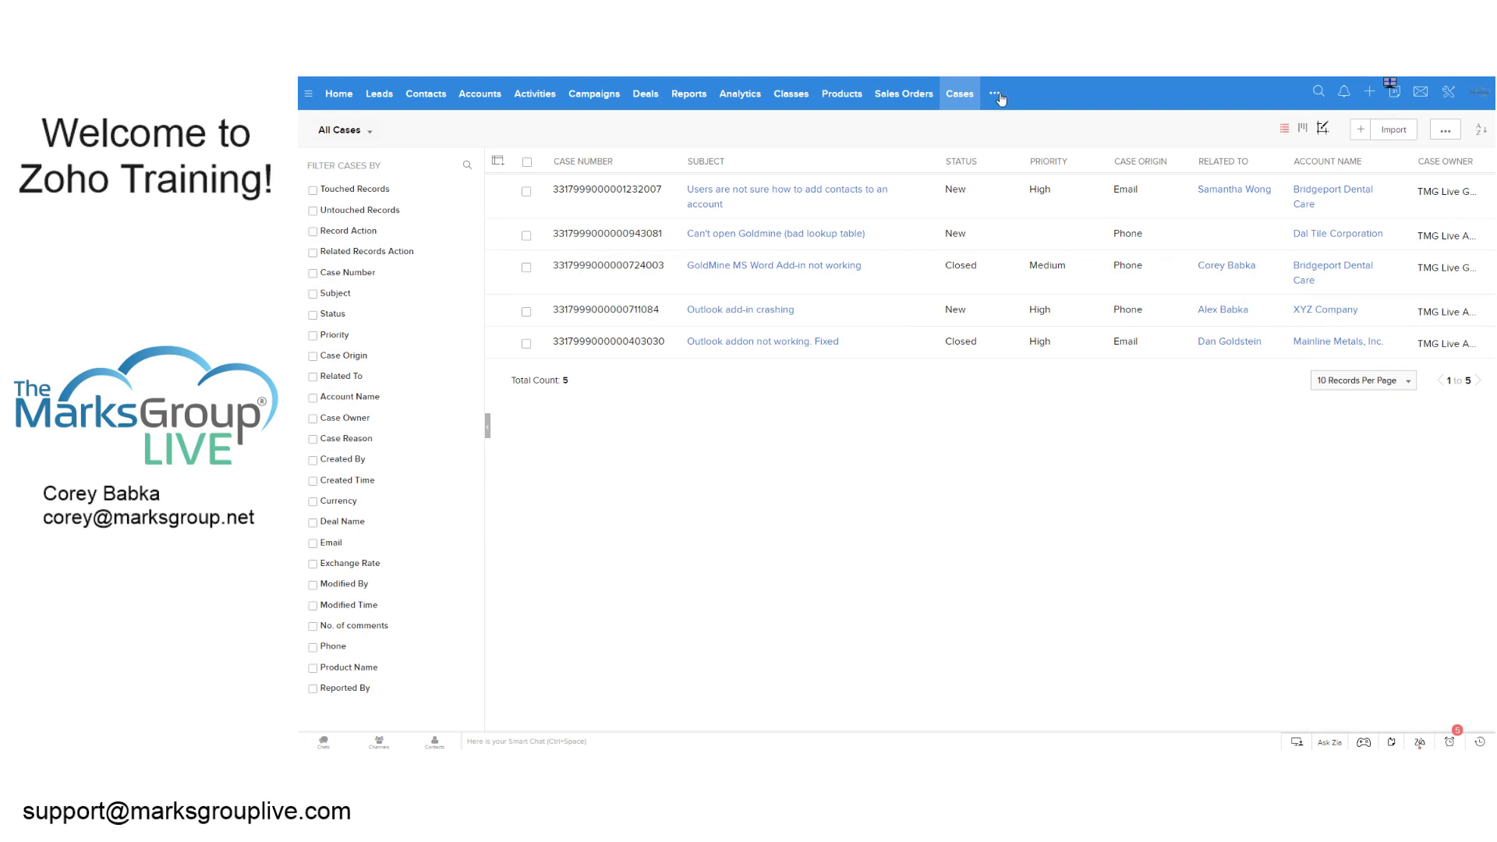
click(728, 234)
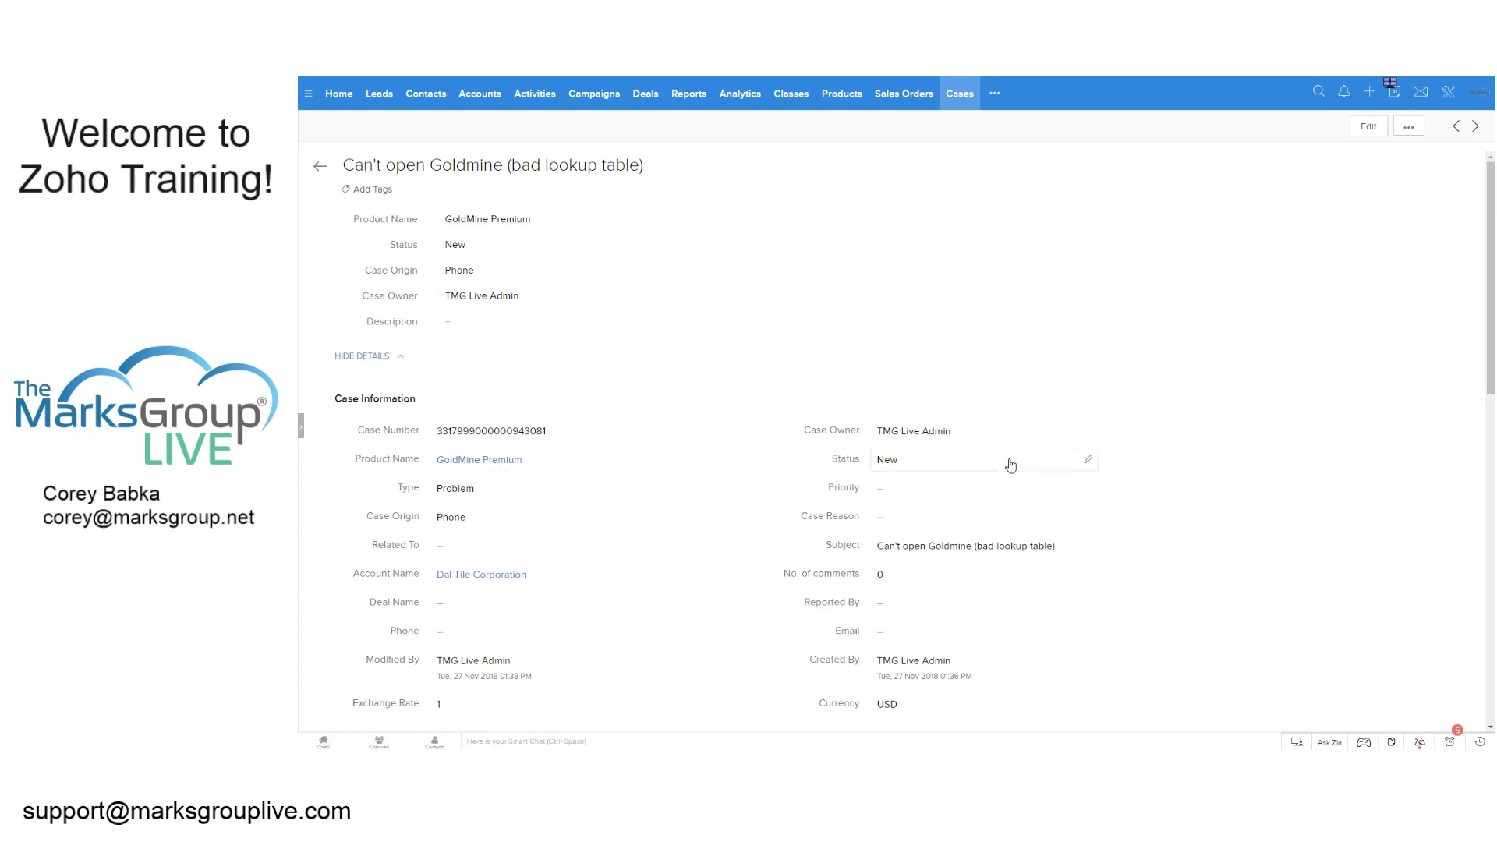
scroll(1003, 460, down, 2)
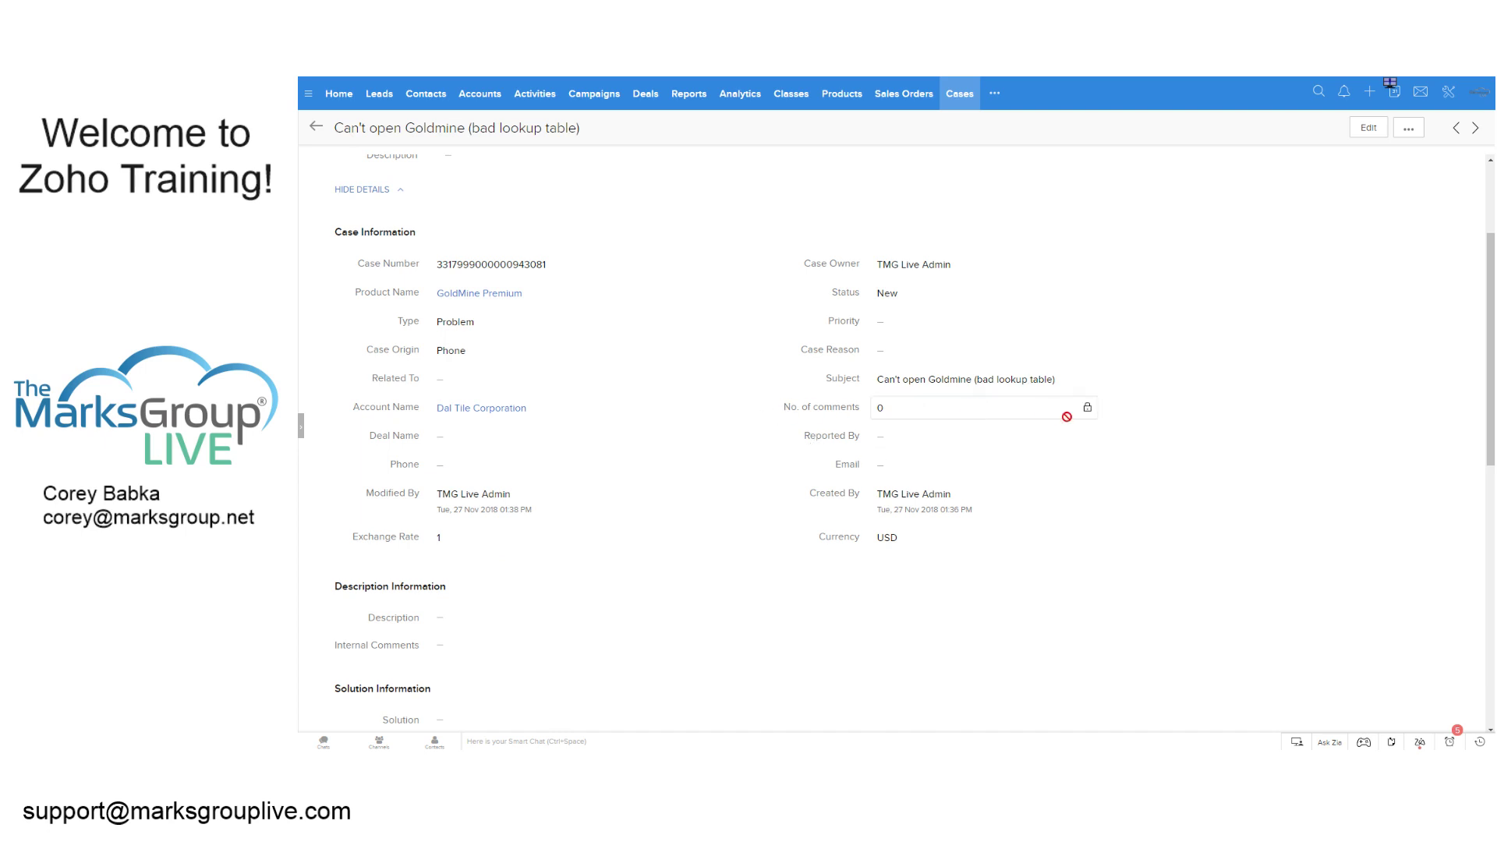
scroll(725, 455, down, 4)
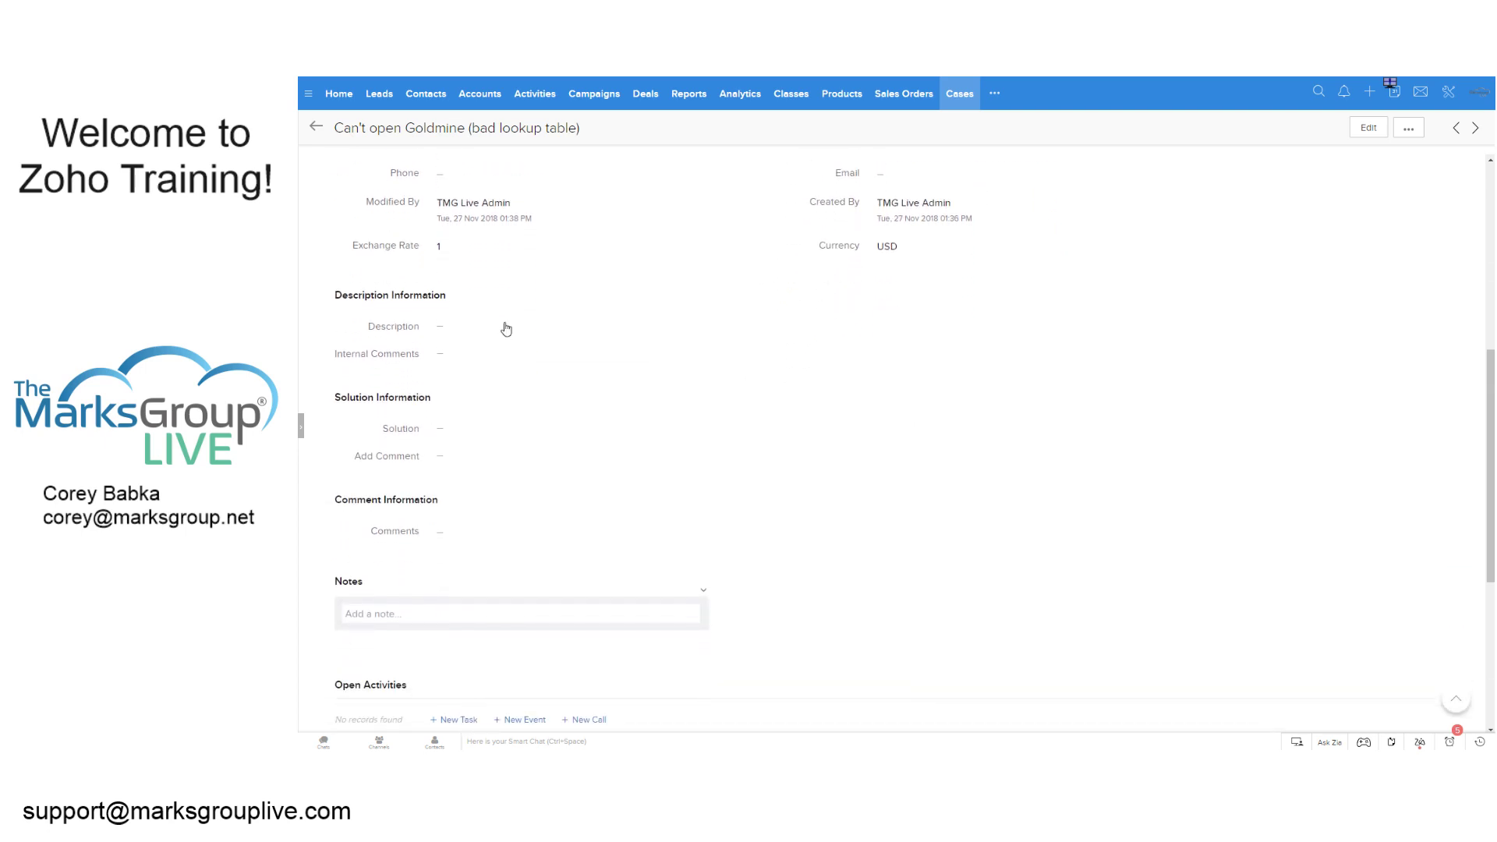
scroll(545, 413, down, 1)
scroll(550, 448, up, 7)
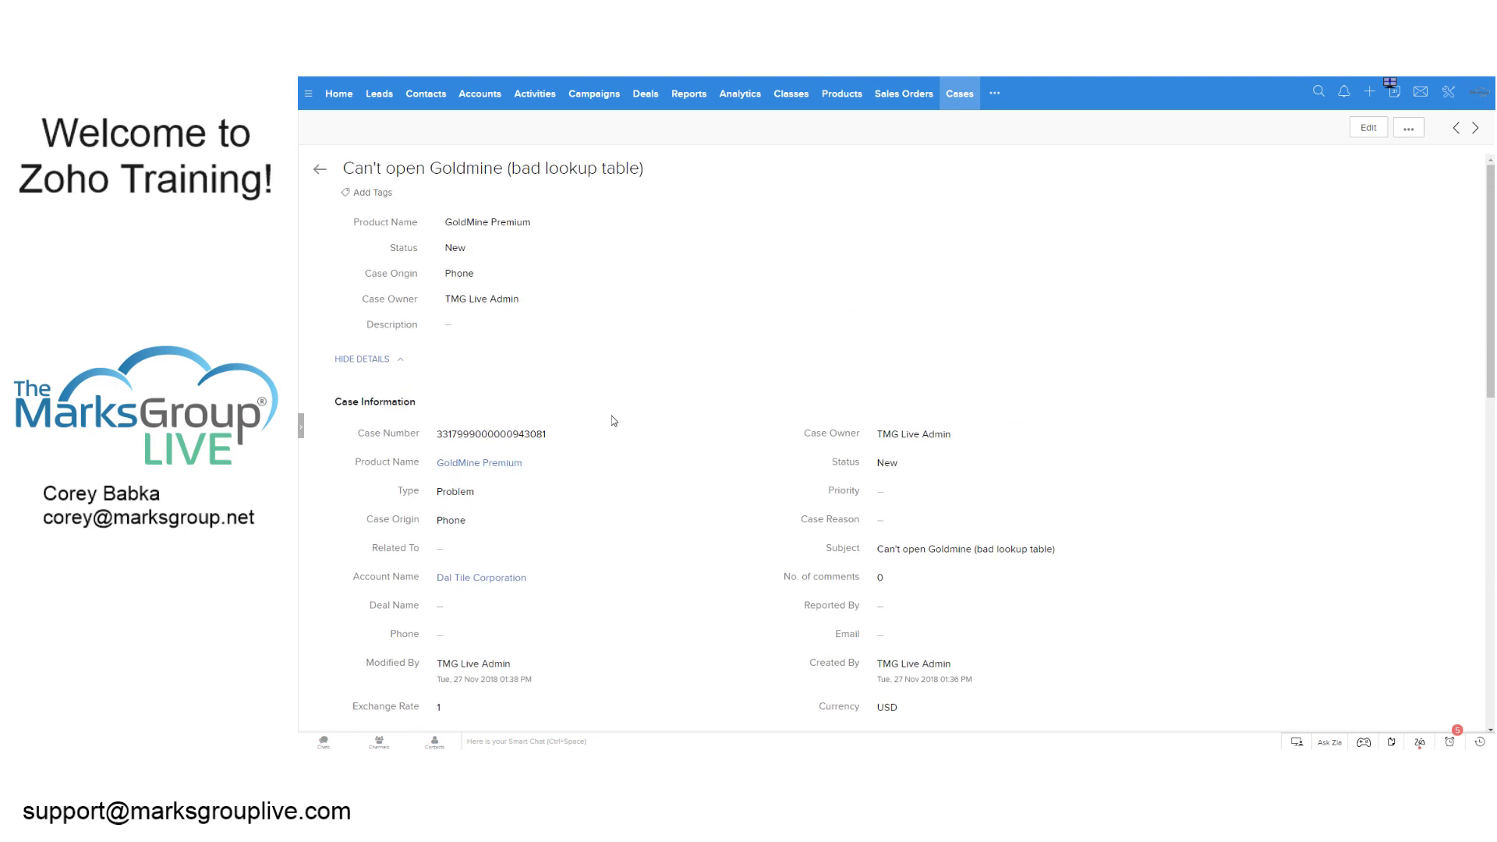
scroll(645, 376, down, 2)
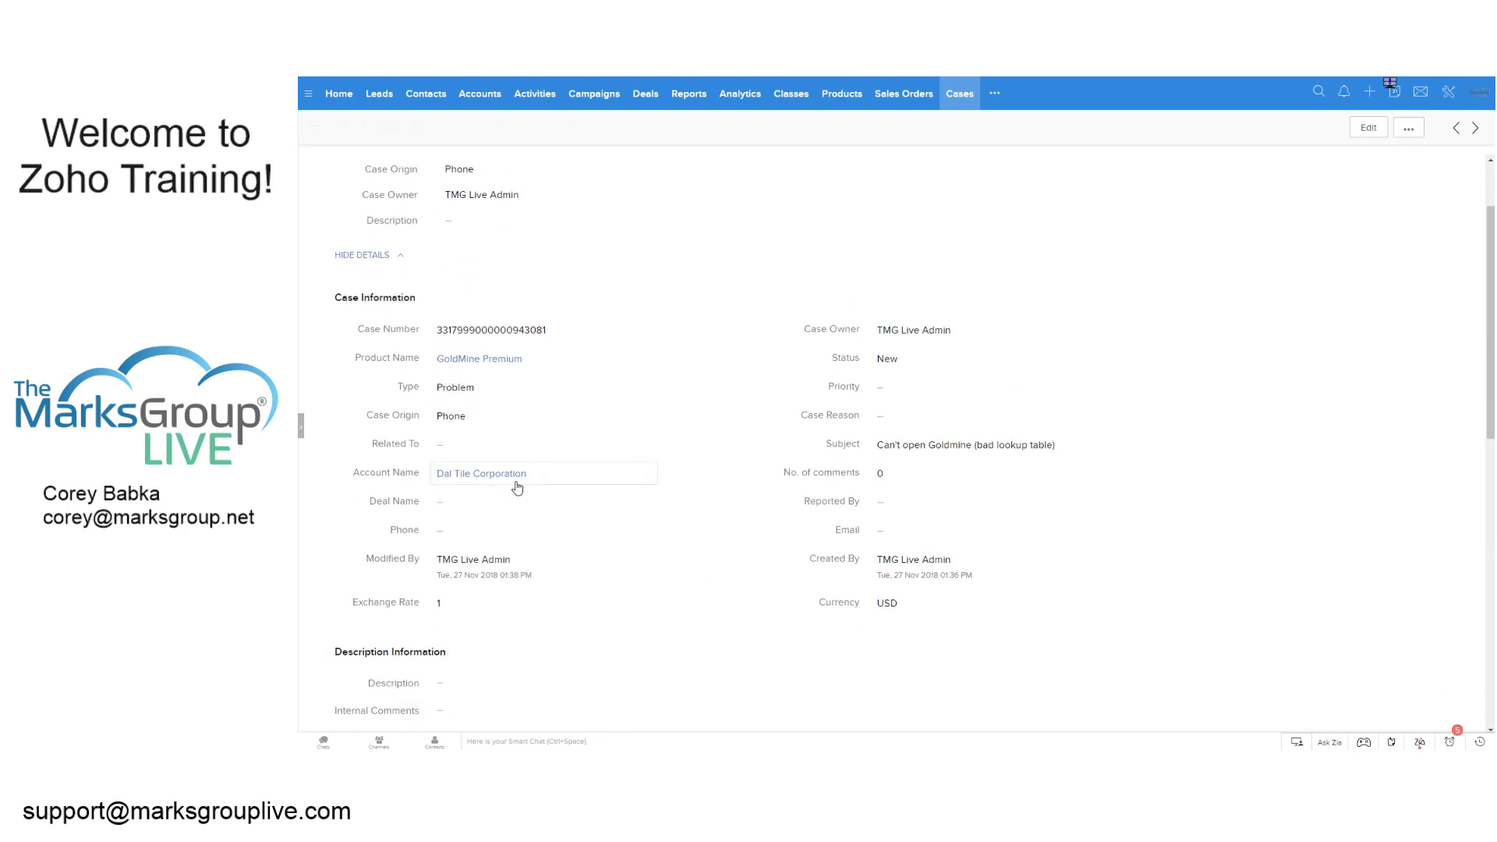
scroll(696, 249, up, 2)
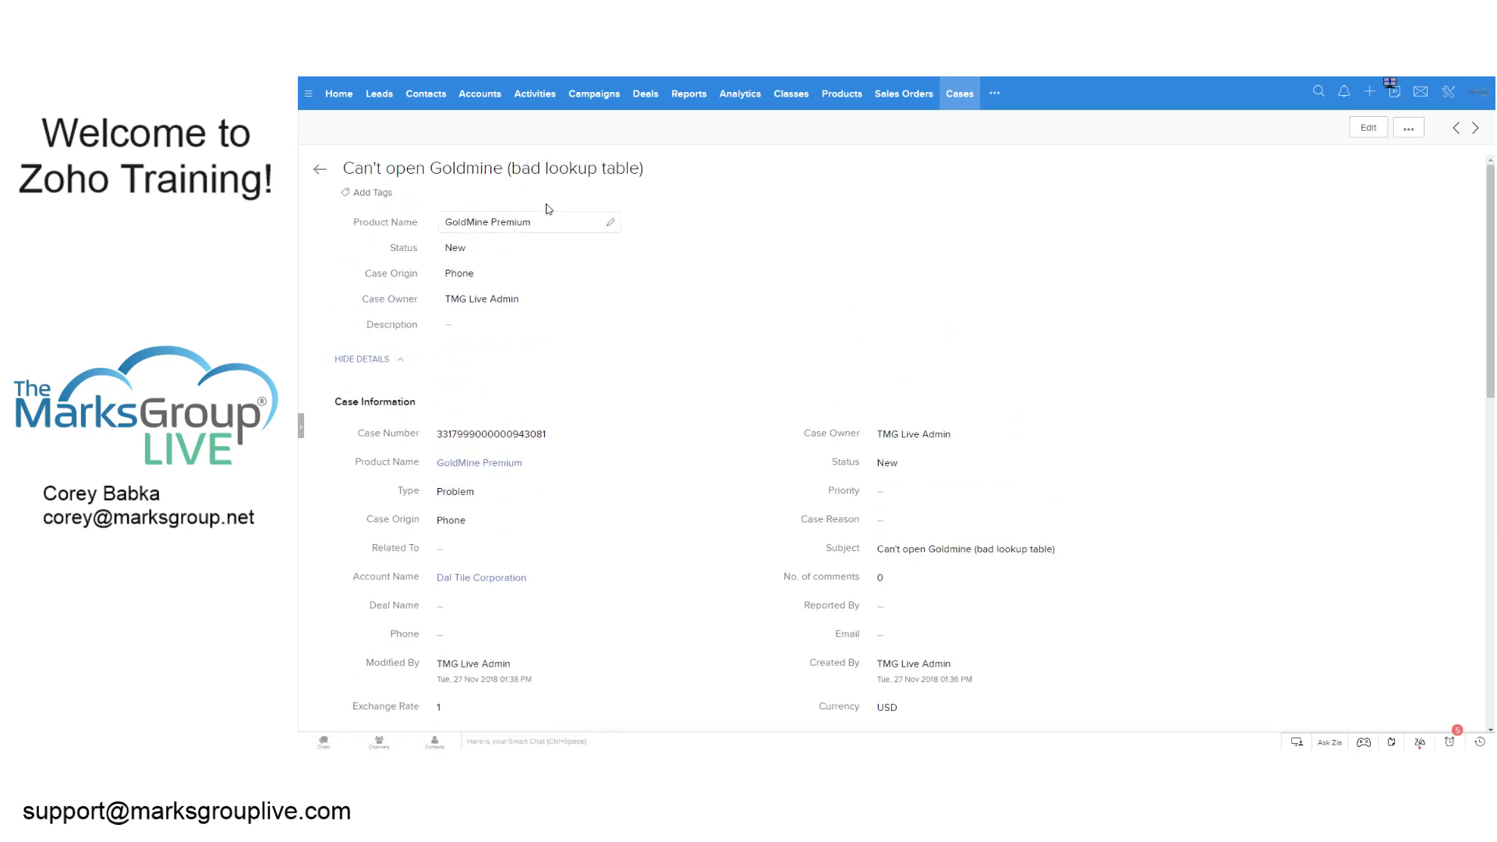
click(319, 169)
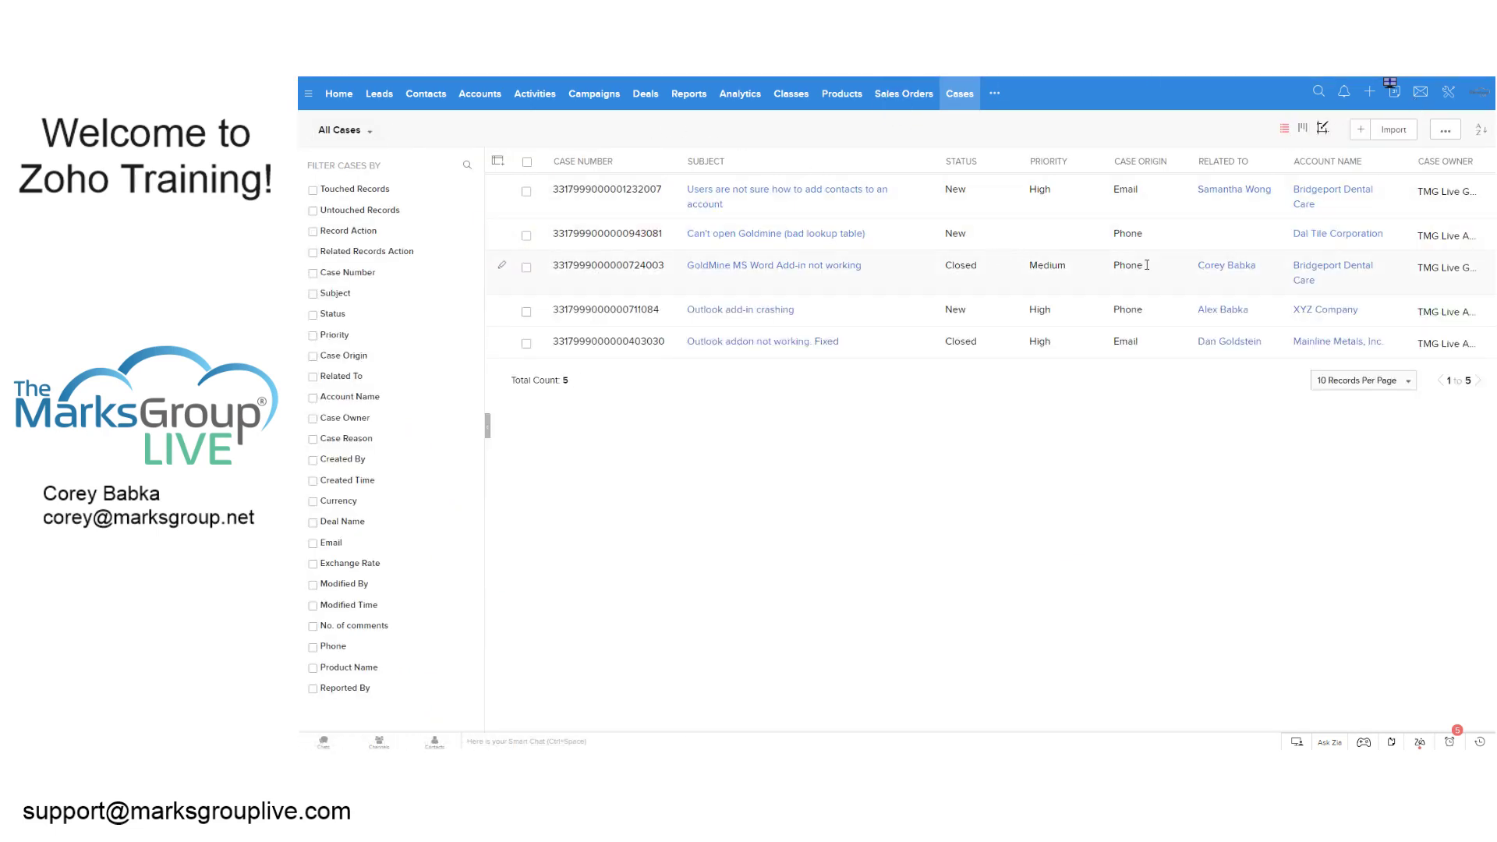
- Review the 'Outlook add-in crashing' case (High priority, New, GoldMine Premium) by scrolling through its details
click(741, 312)
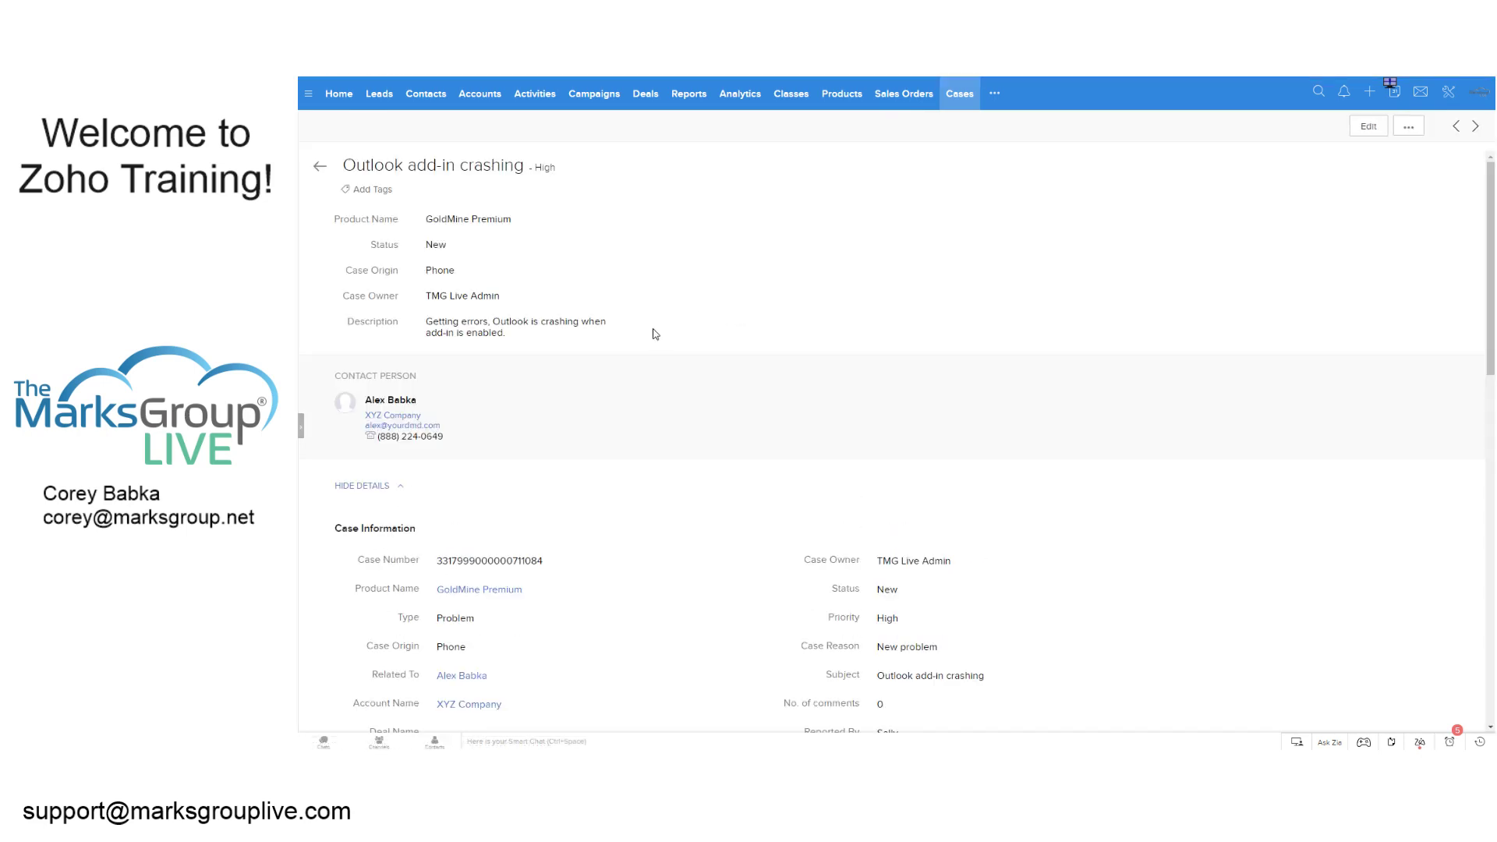
triple_click(487, 331)
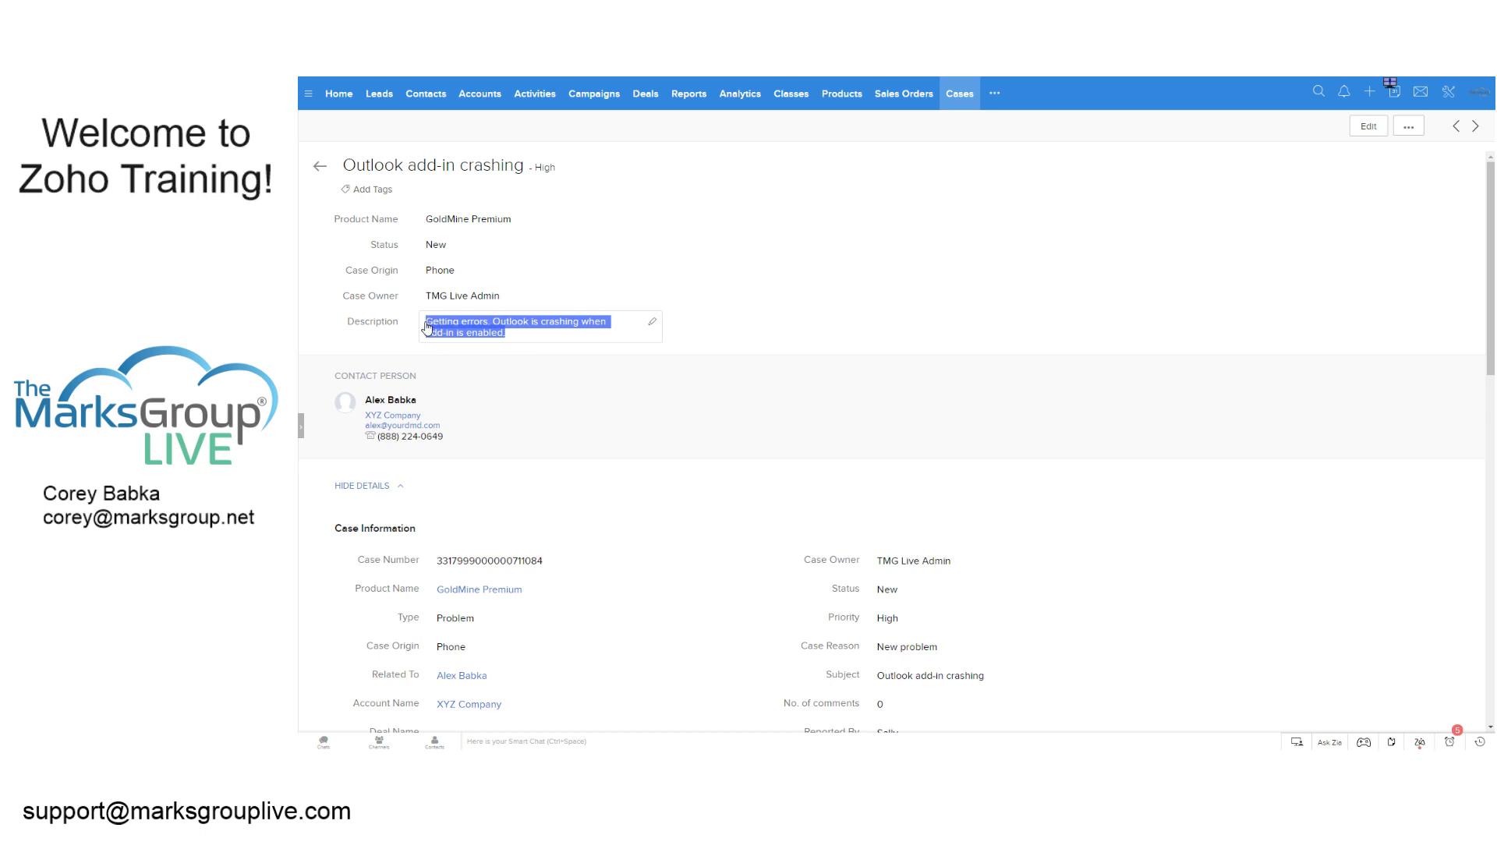
click(909, 271)
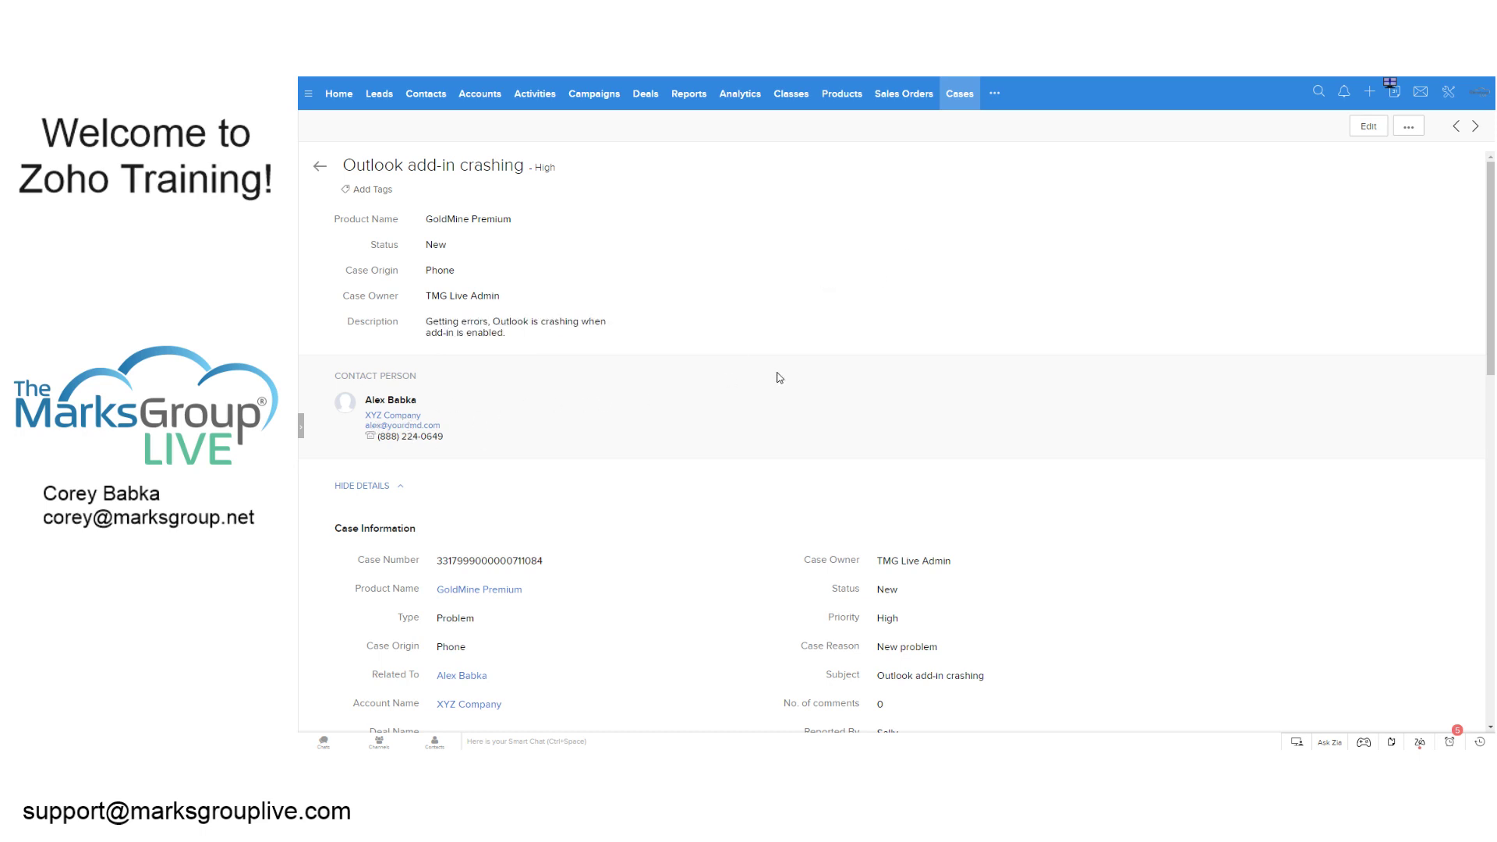
scroll(778, 376, down, 2)
scroll(778, 376, up, 2)
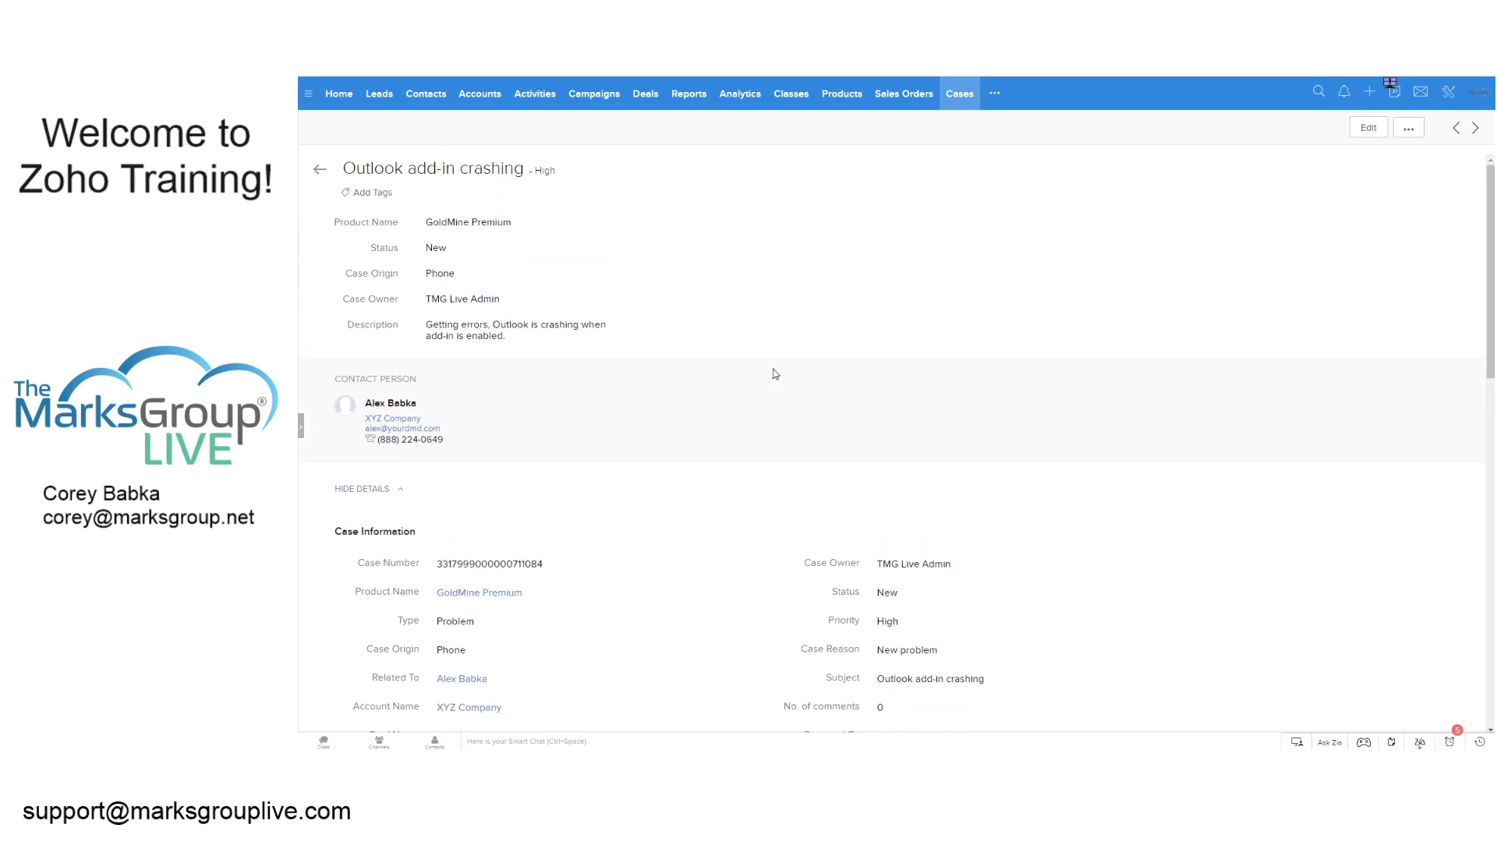
scroll(834, 470, down, 1)
scroll(834, 470, down, 2)
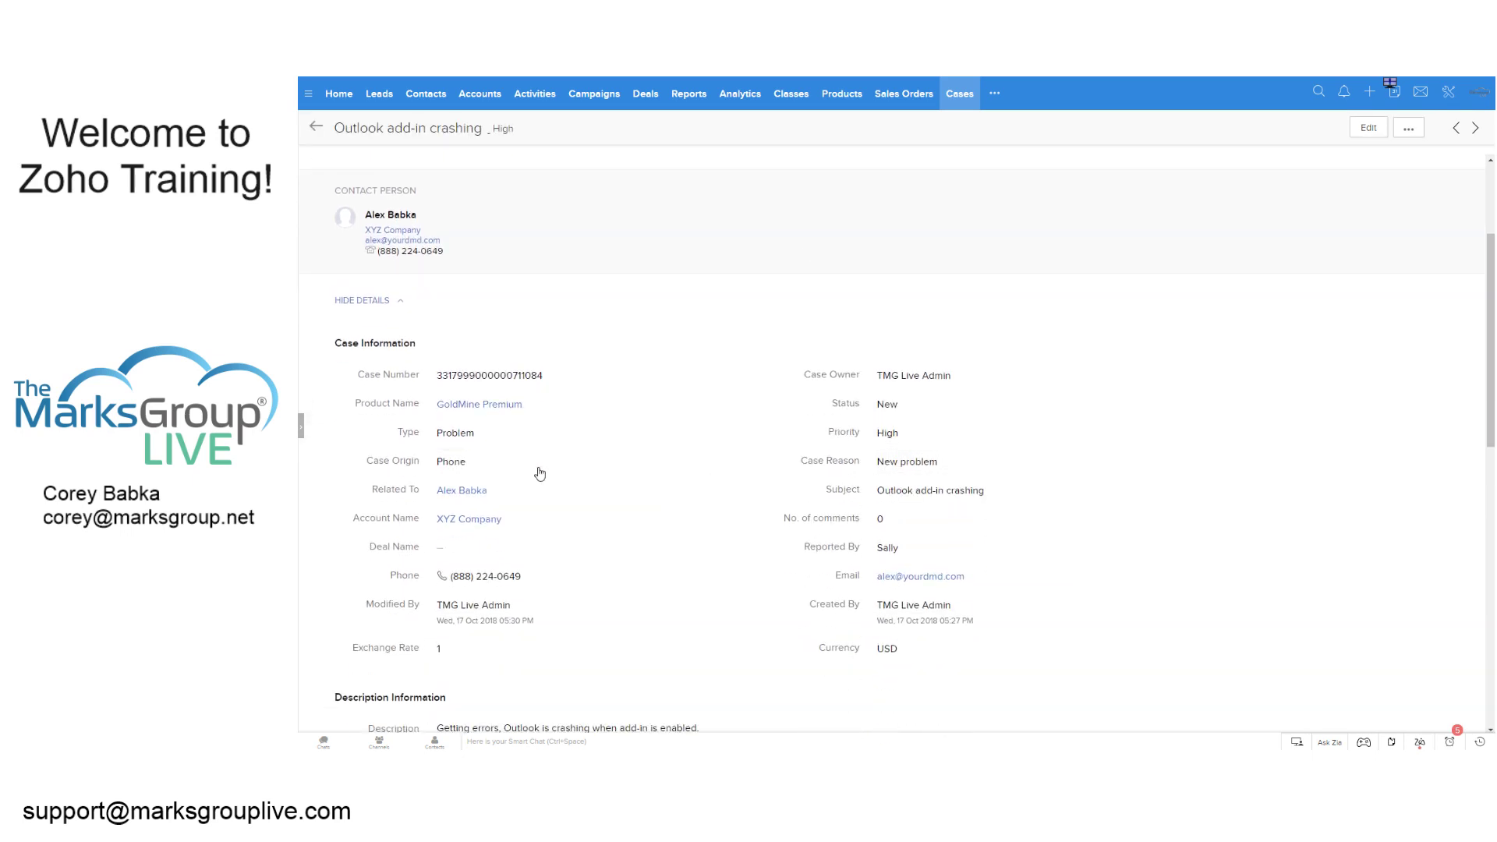
scroll(1084, 284, up, 3)
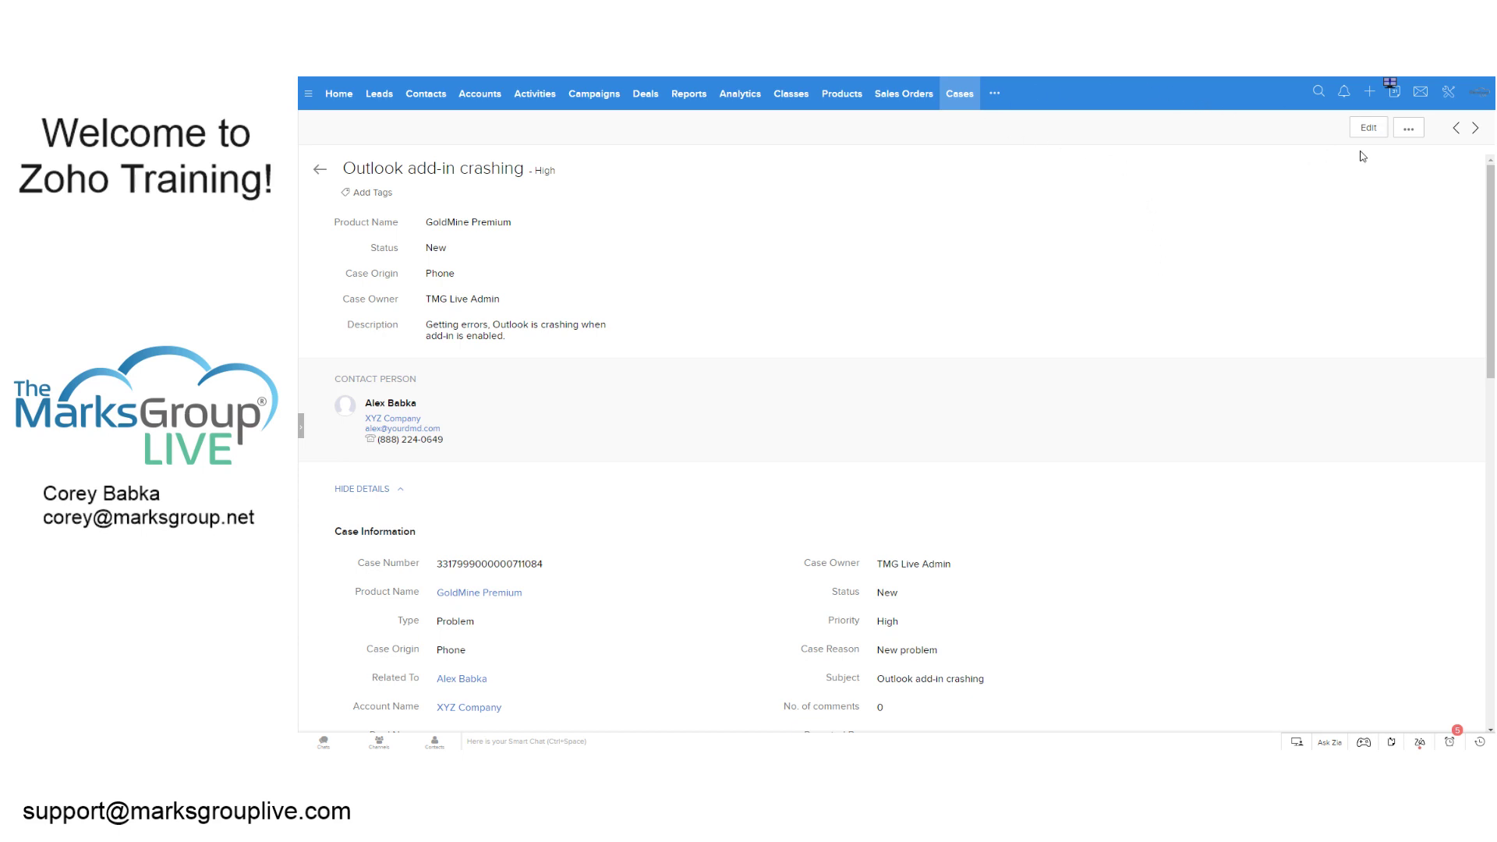
- Go to Setup and open Case Escalation Rules, where VIP Cases is the only active rule
click(1449, 91)
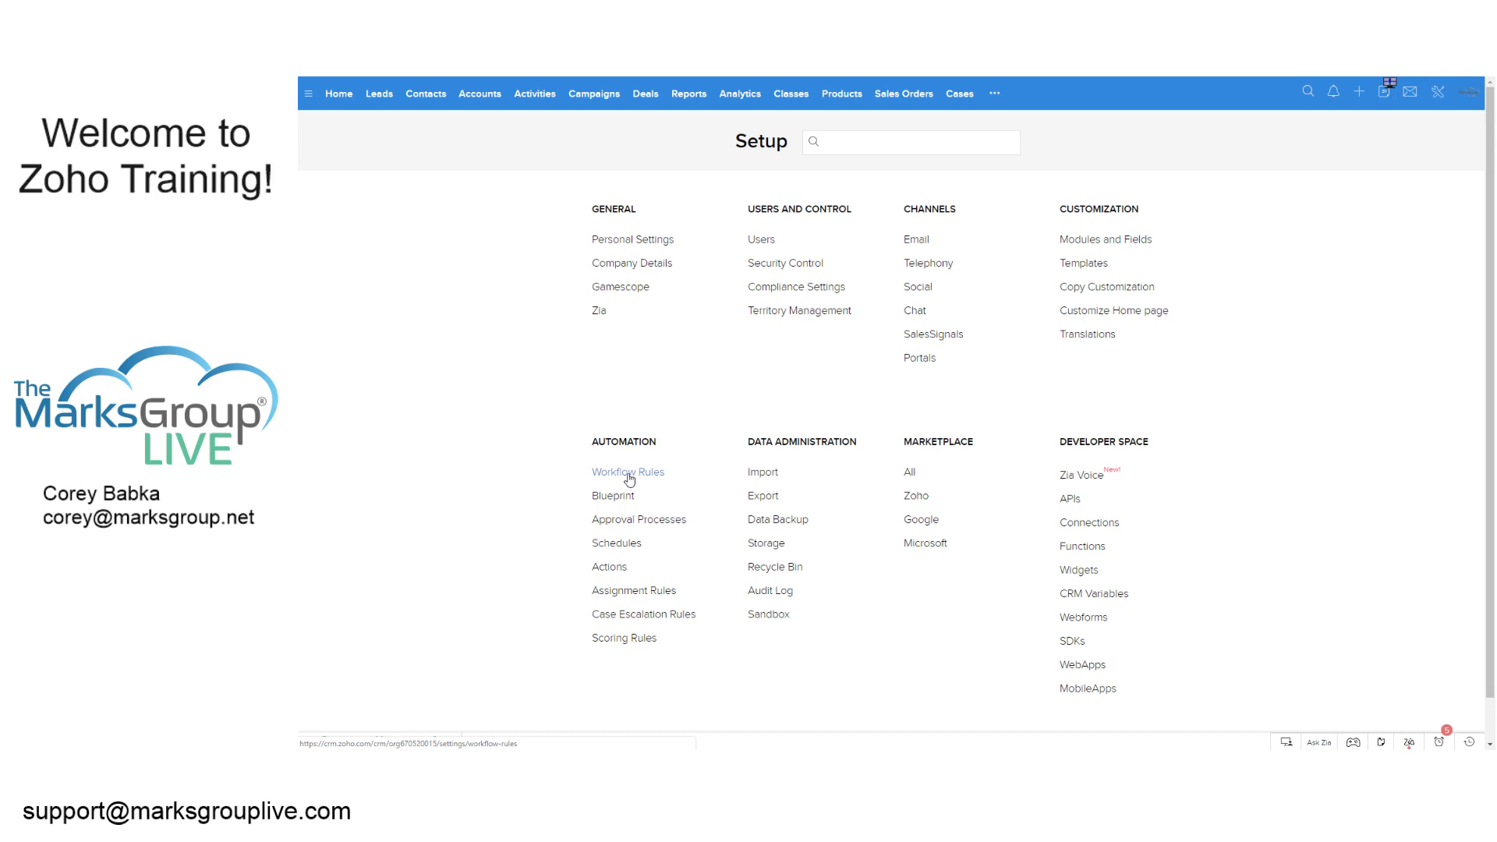
click(644, 615)
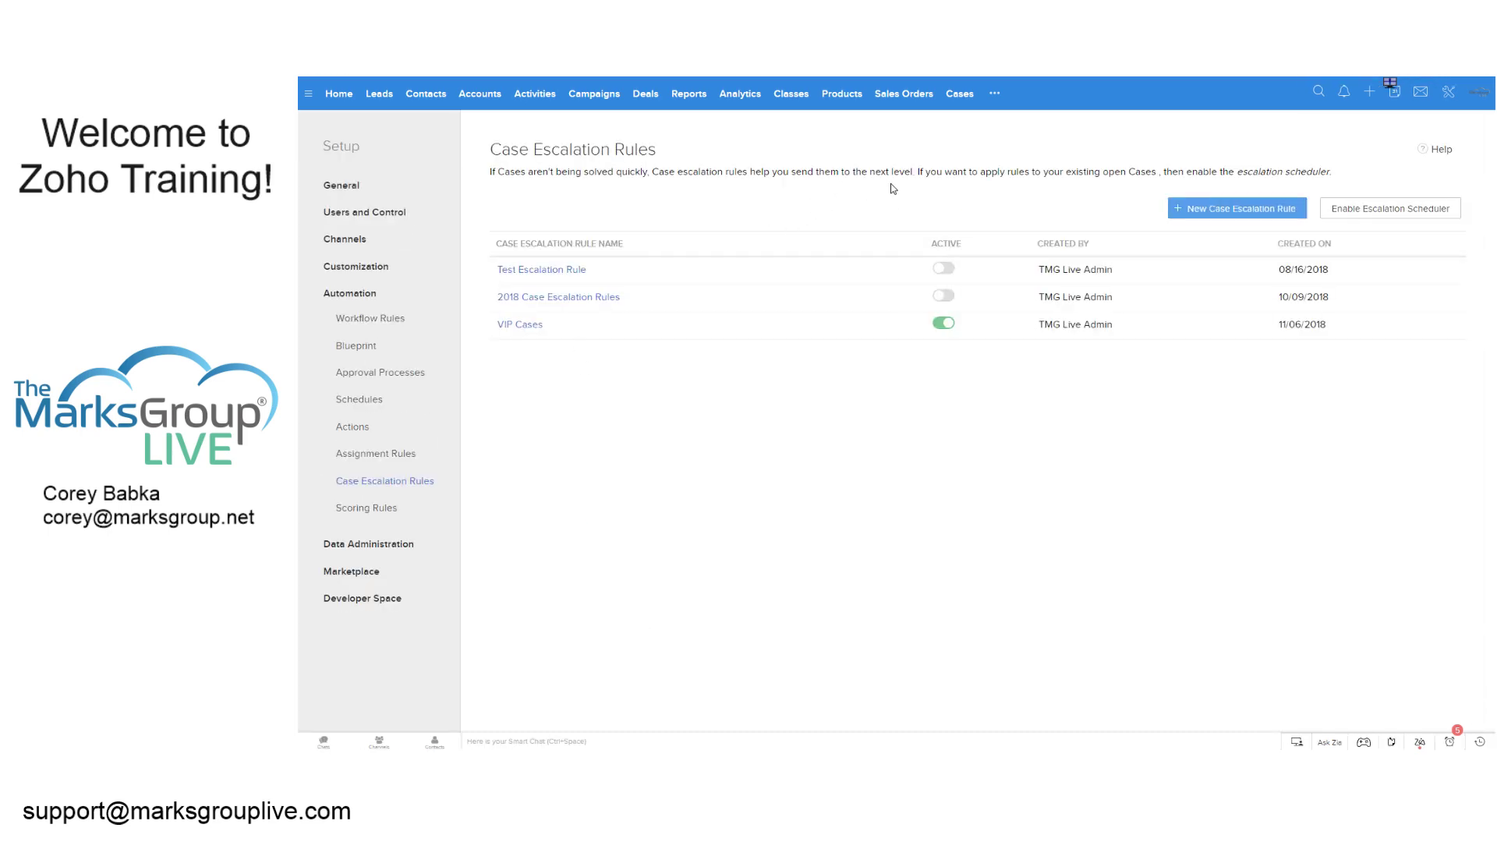
mouse_move(538, 341)
- In VIP Cases, make the Priority IS Medium entry set escalation times by Case Created Time and save
click(529, 325)
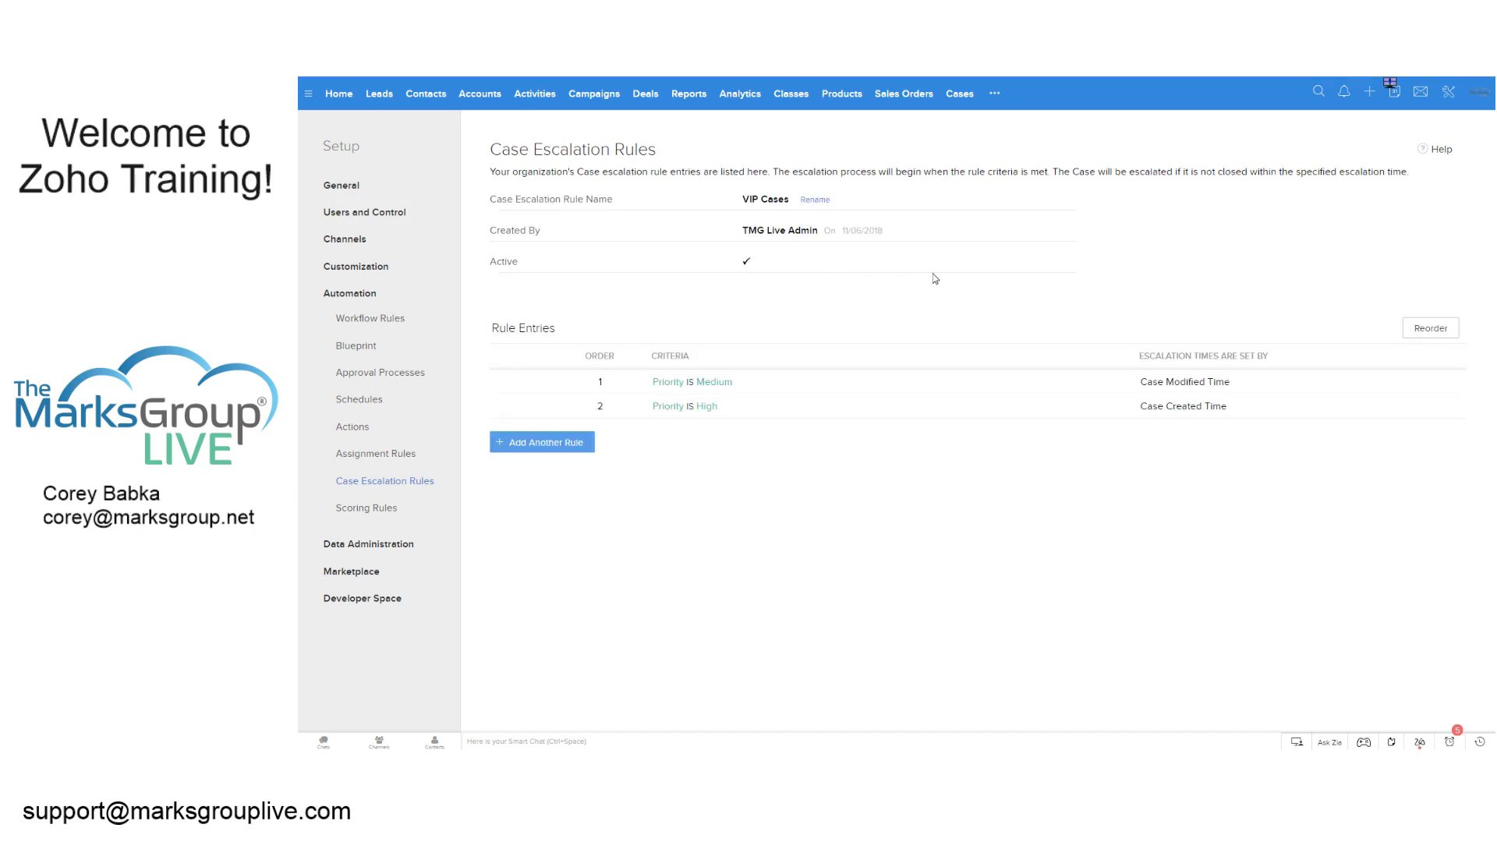
mouse_move(702, 392)
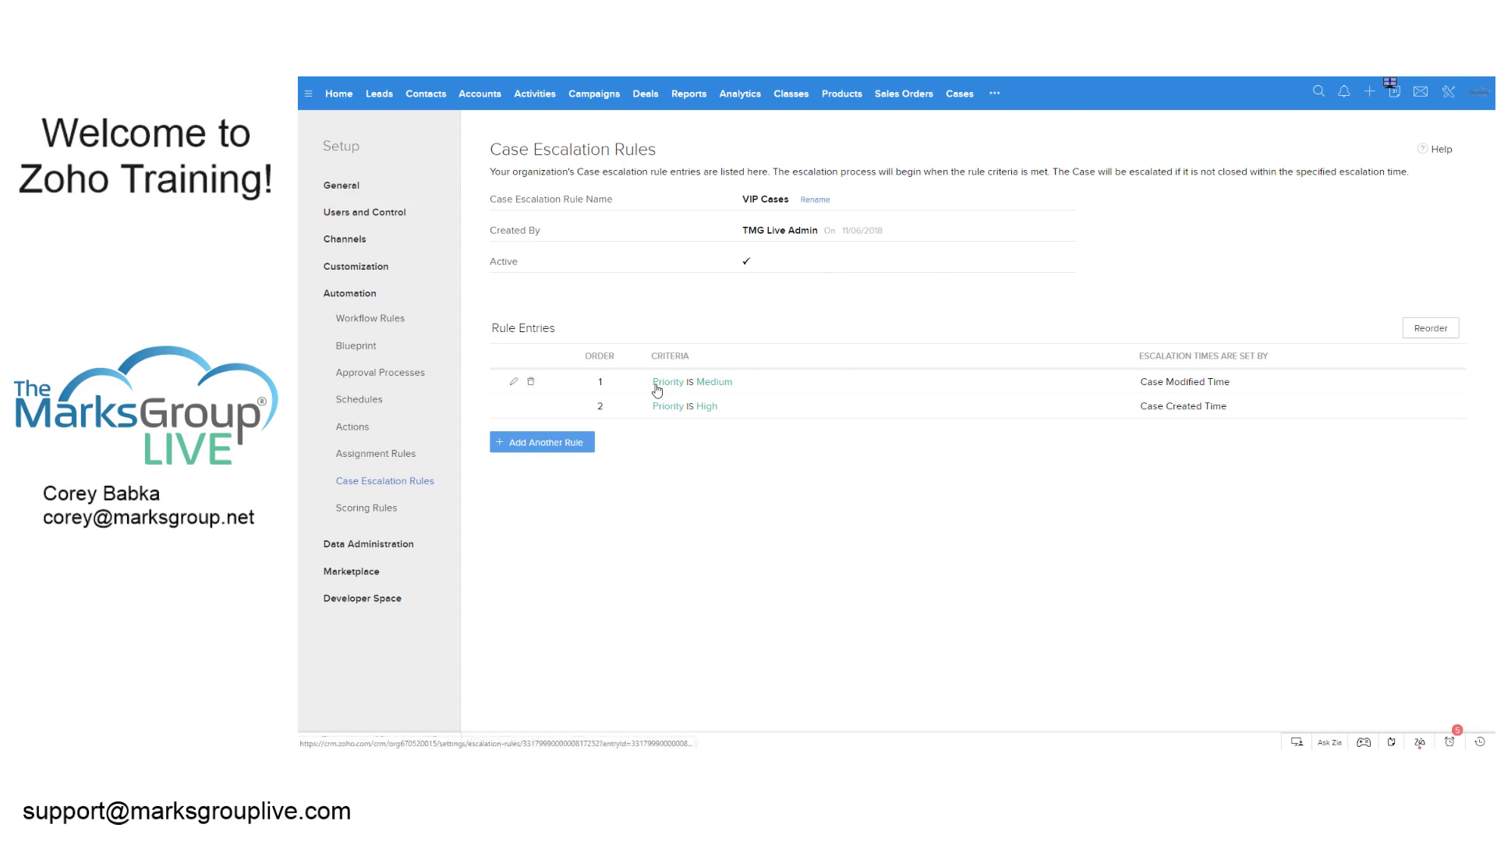
mouse_move(710, 419)
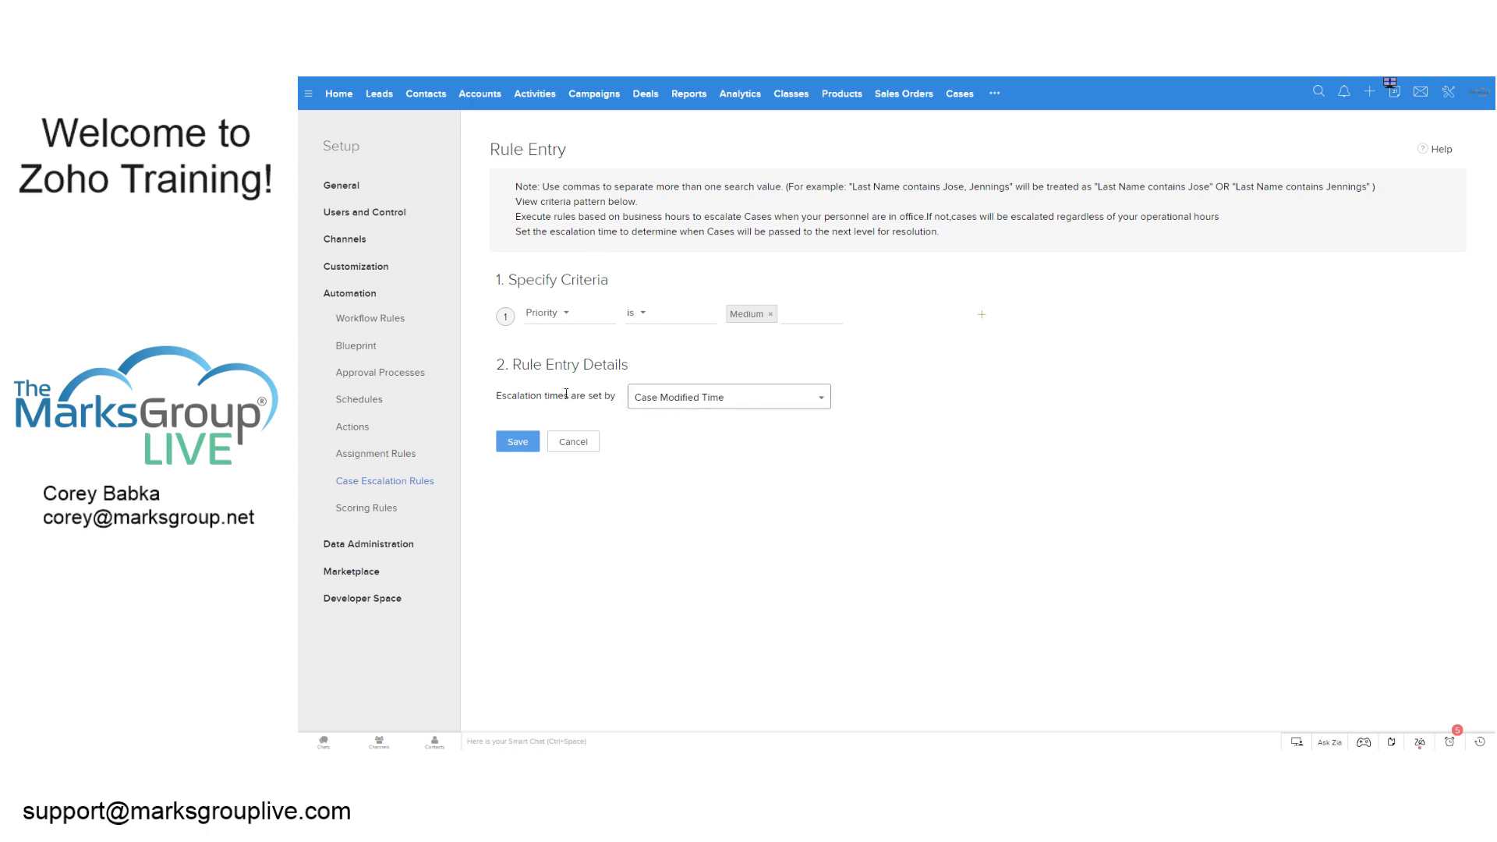
click(660, 401)
click(660, 401)
click(660, 401)
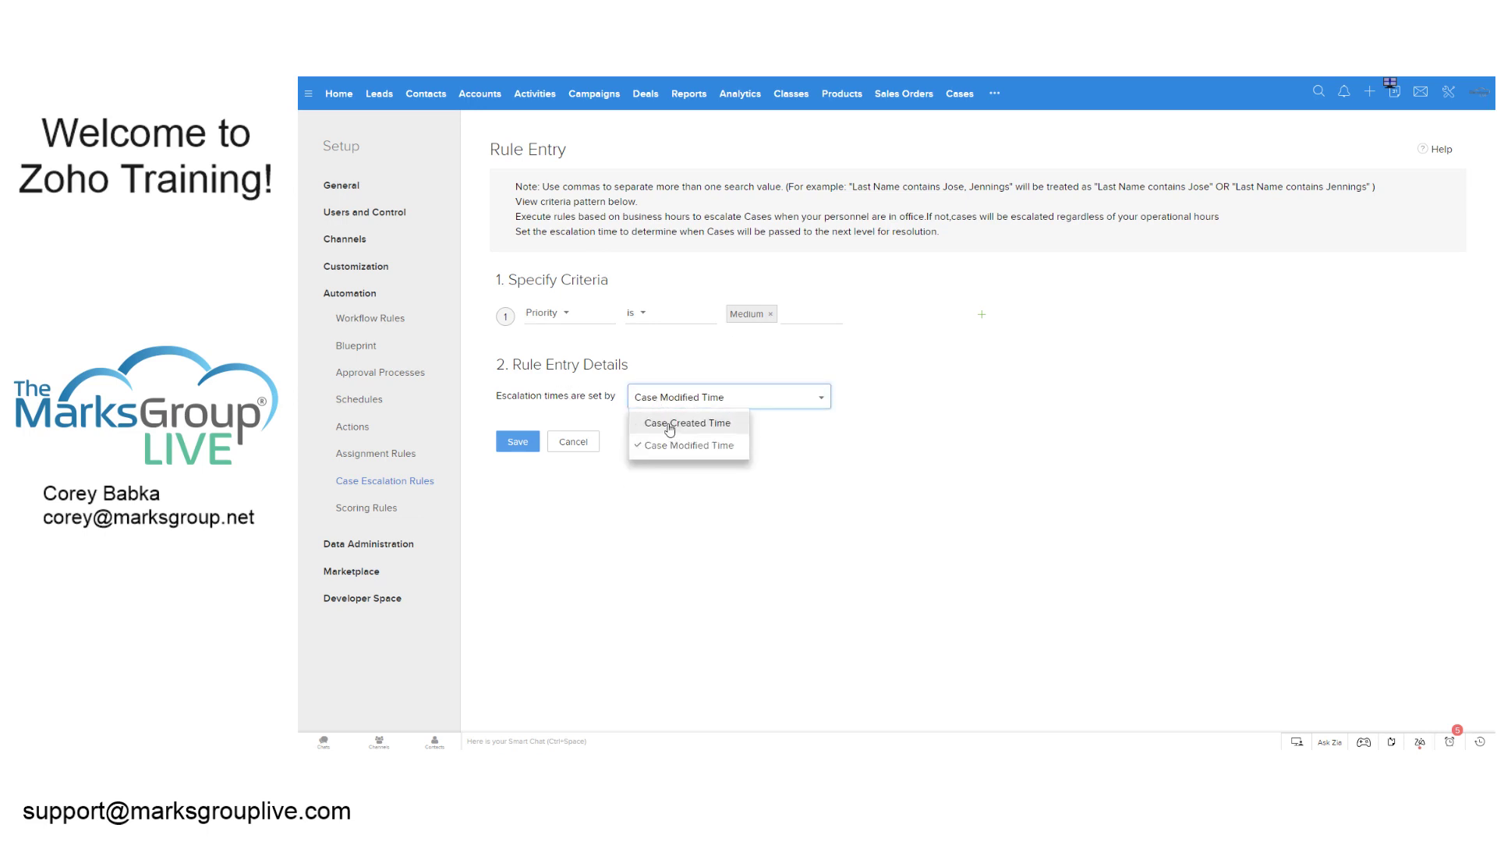
click(669, 425)
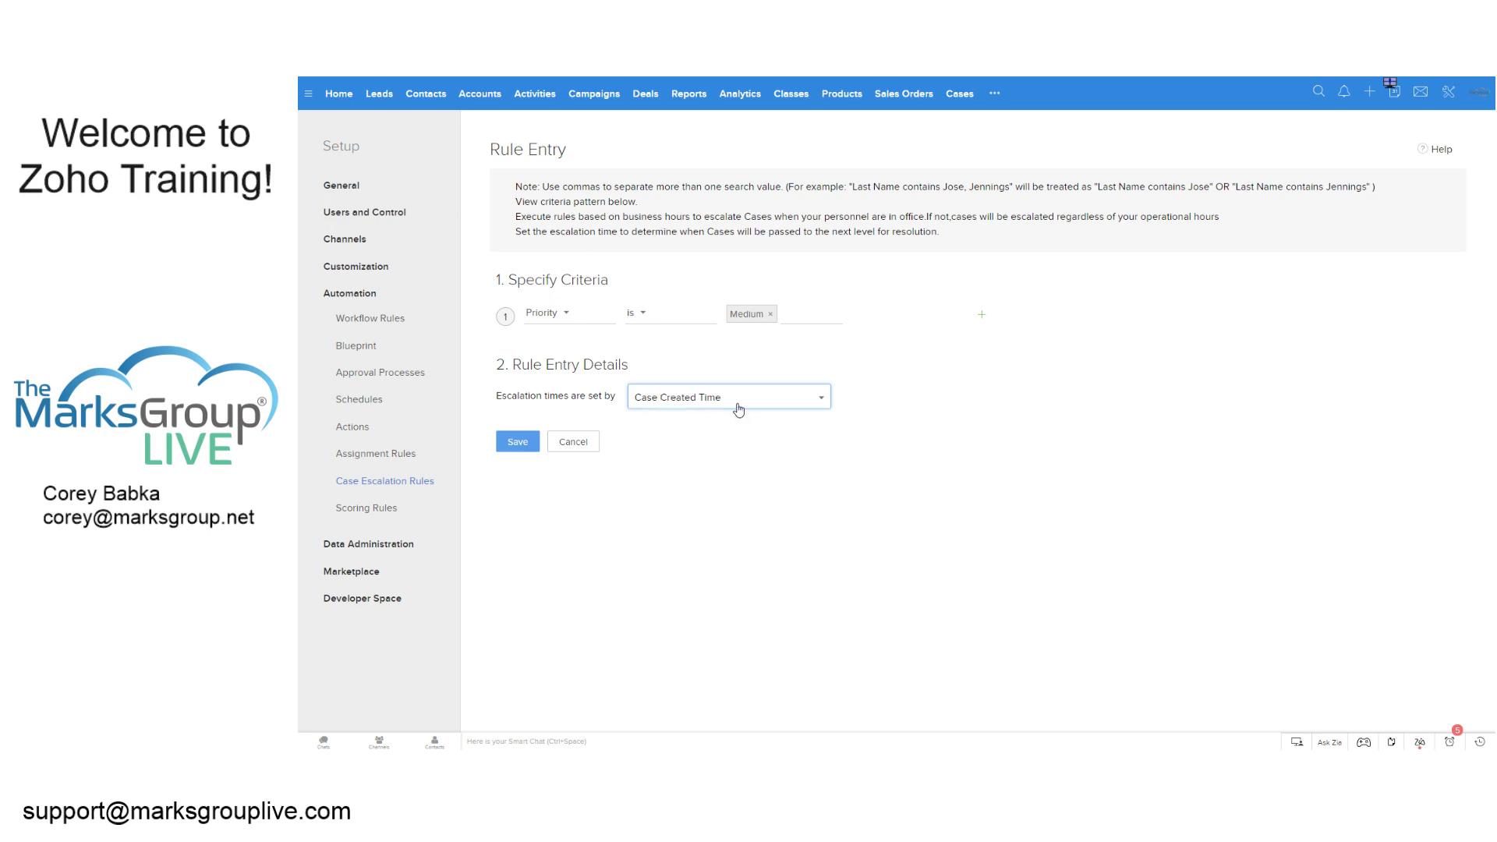
click(518, 443)
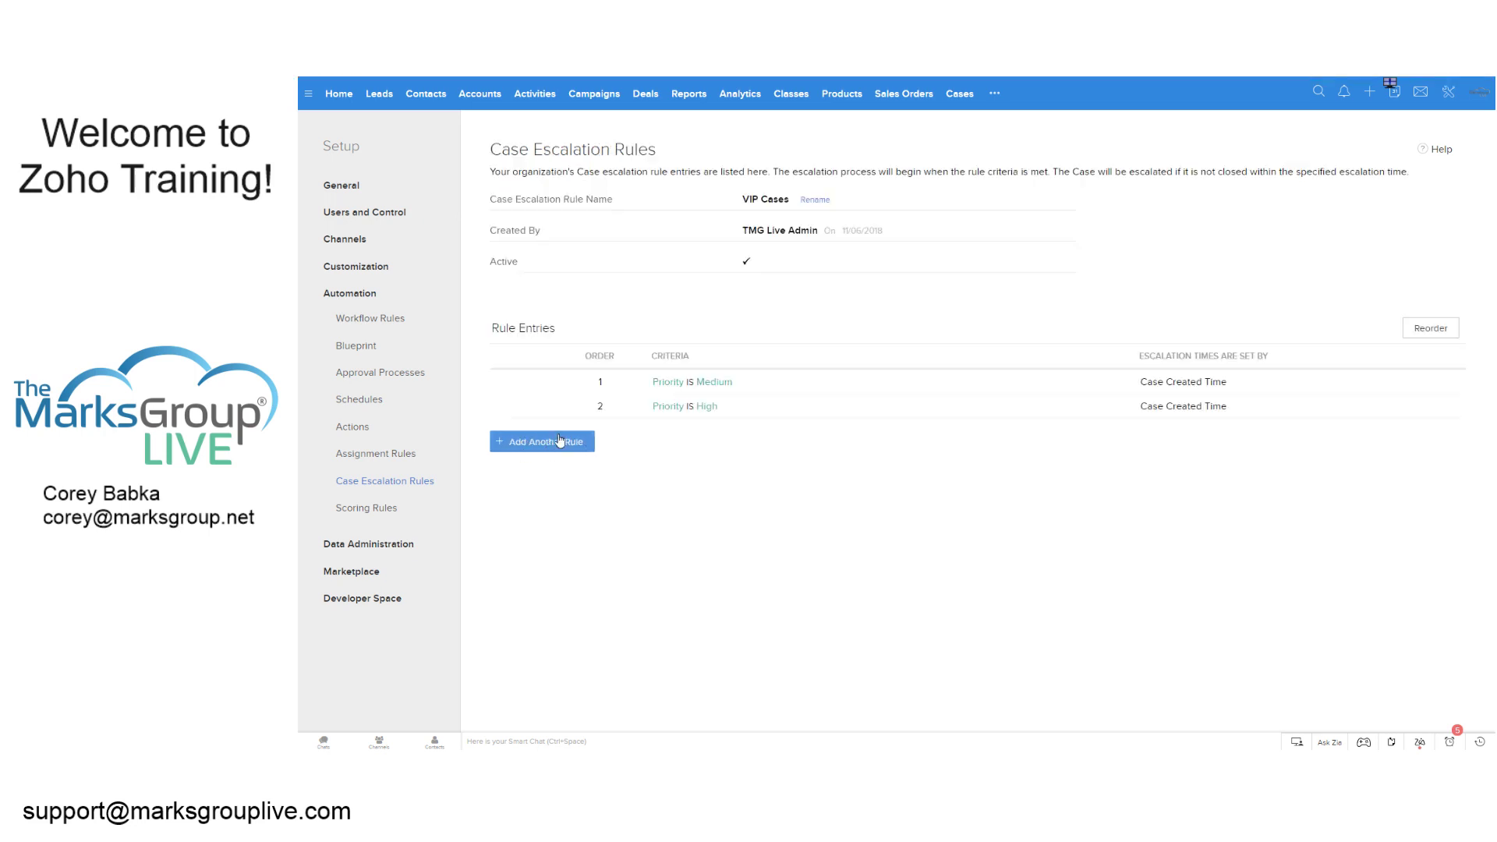
- Open the Priority IS Medium entry's details and check its escalation recipient
click(696, 386)
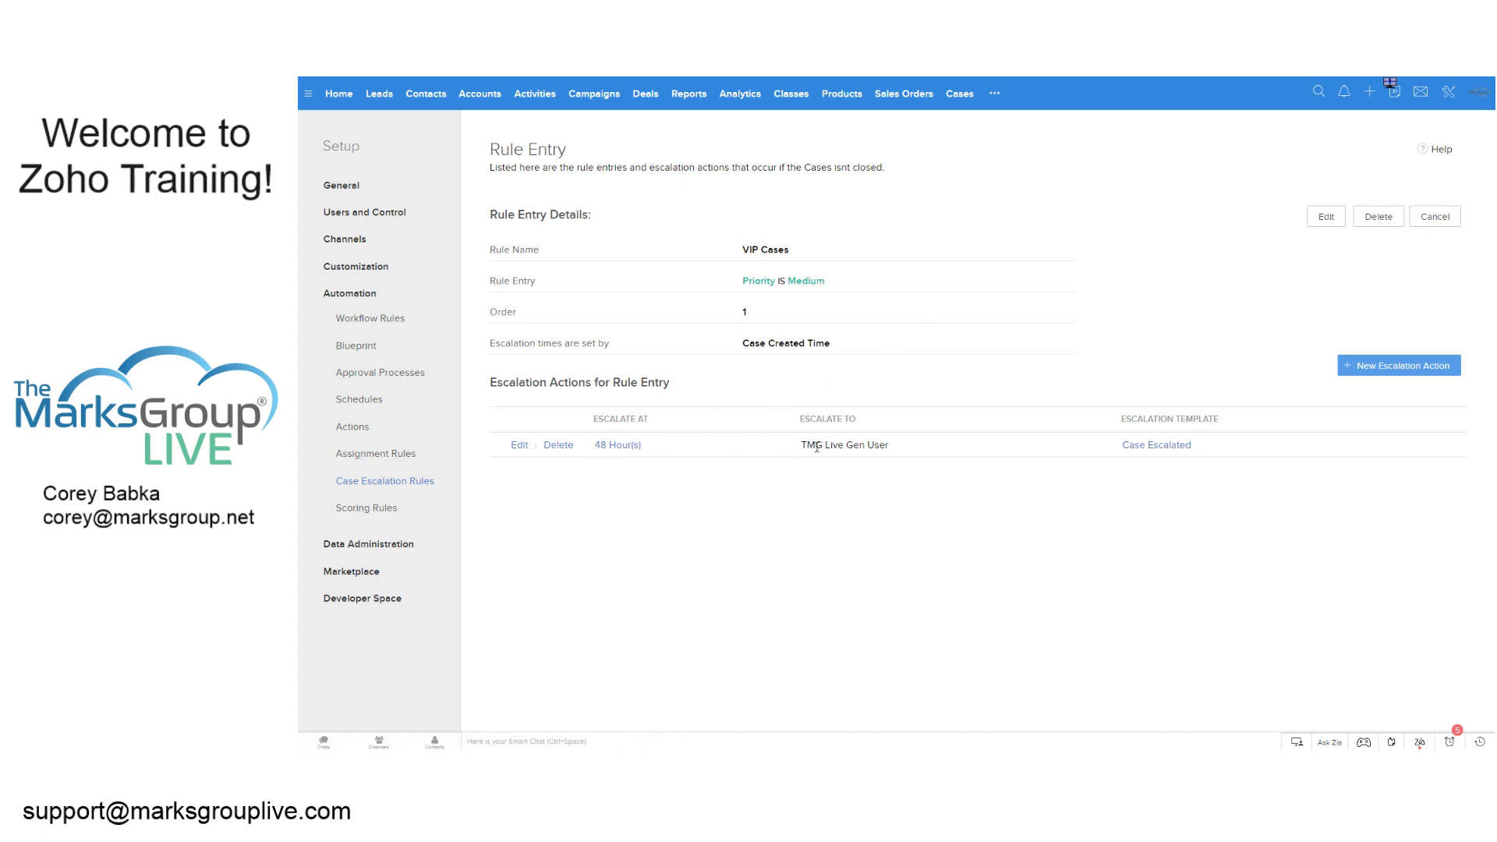
drag(803, 445, 892, 451)
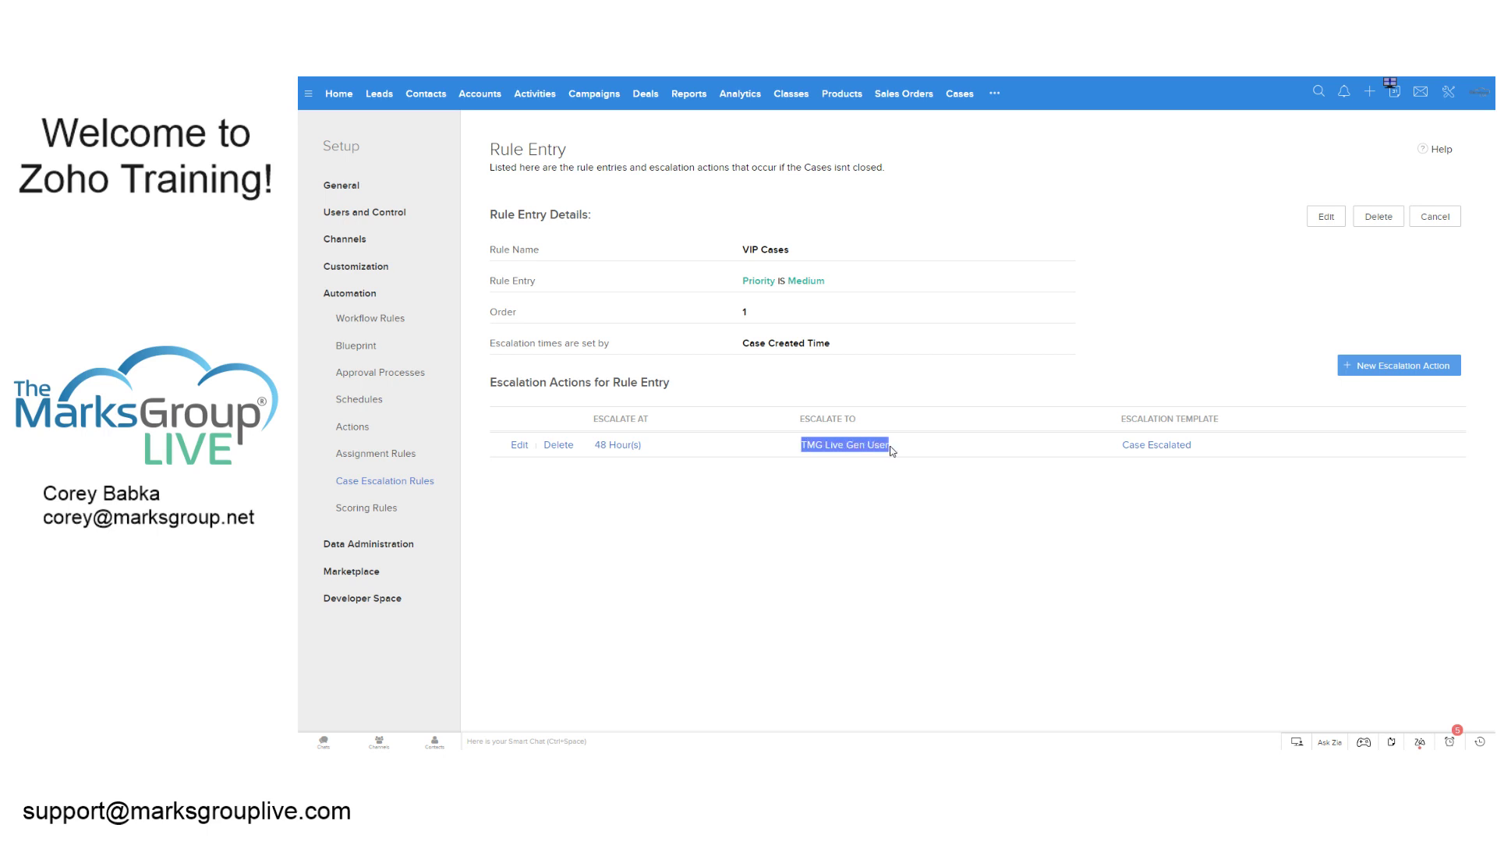
click(968, 450)
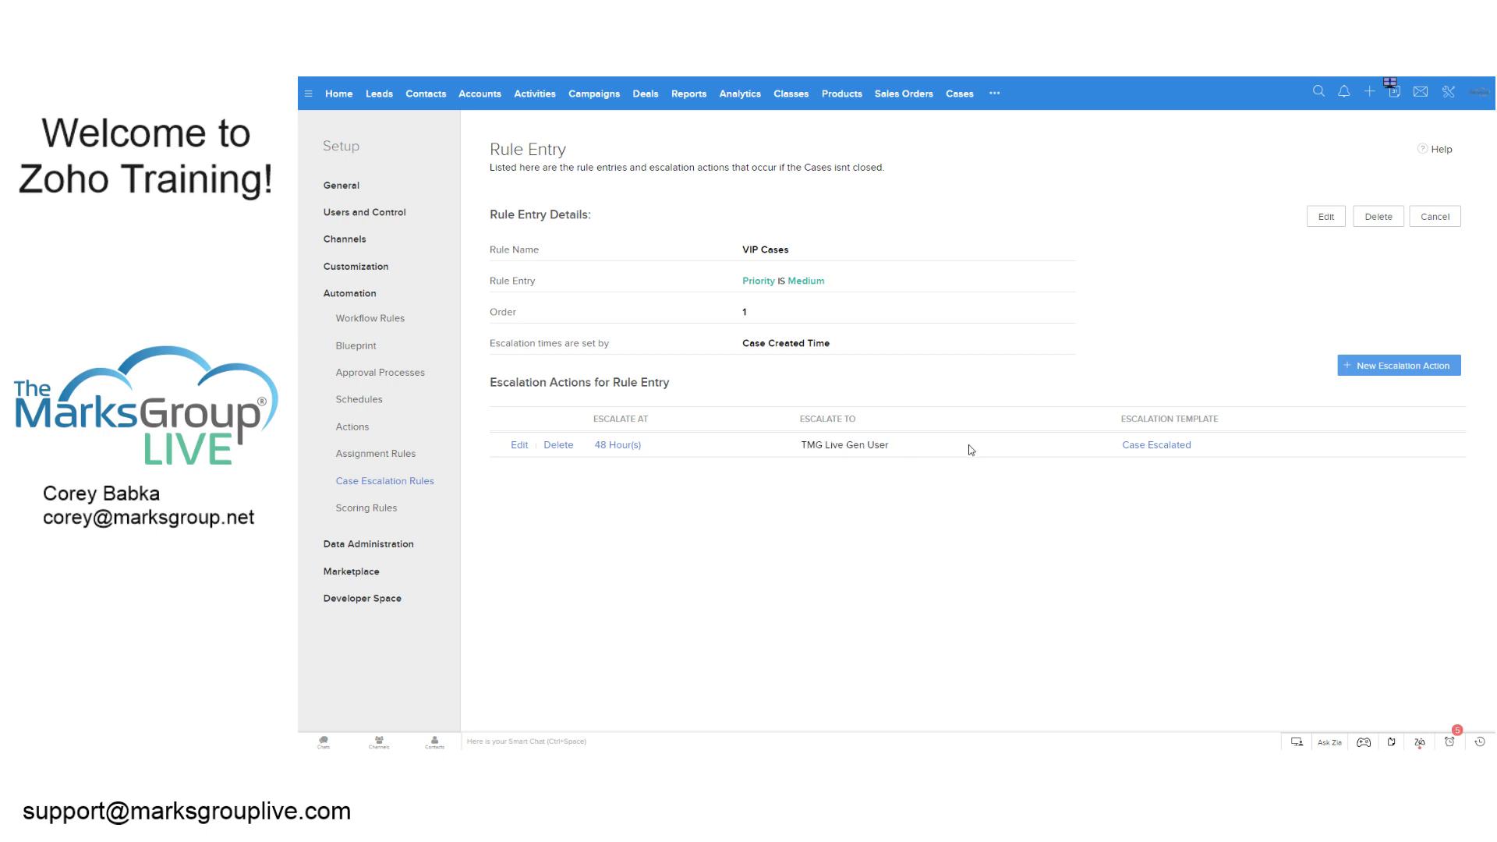
- Edit the escalation action, keeping 48 Hour(s) and choosing TMG Live Gen User to escalate to
click(519, 449)
click(795, 218)
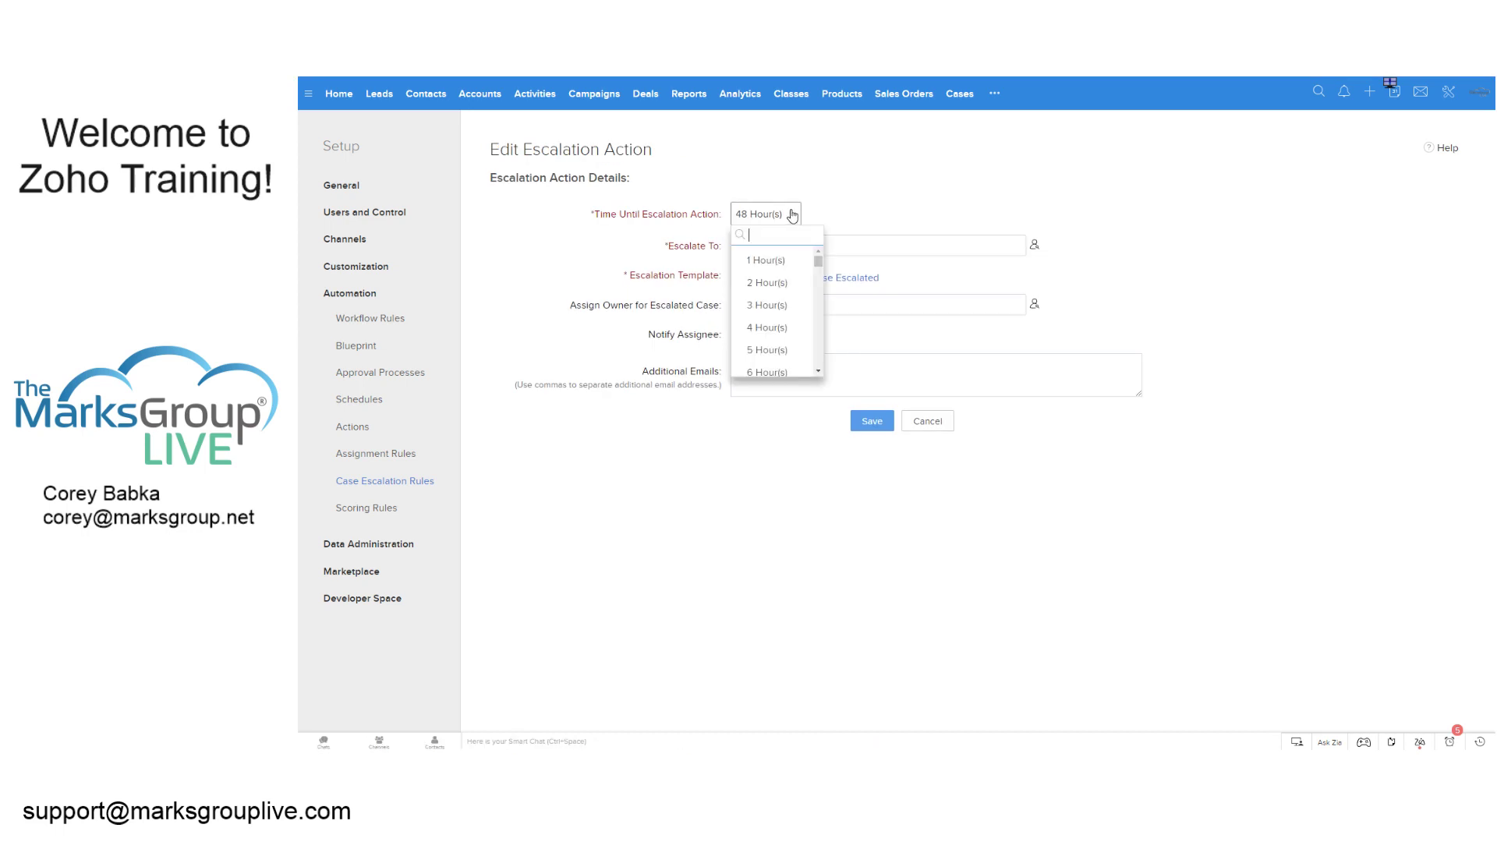
mouse_move(818, 268)
mouse_down()
mouse_move(829, 370)
mouse_move(816, 254)
mouse_up()
click(879, 152)
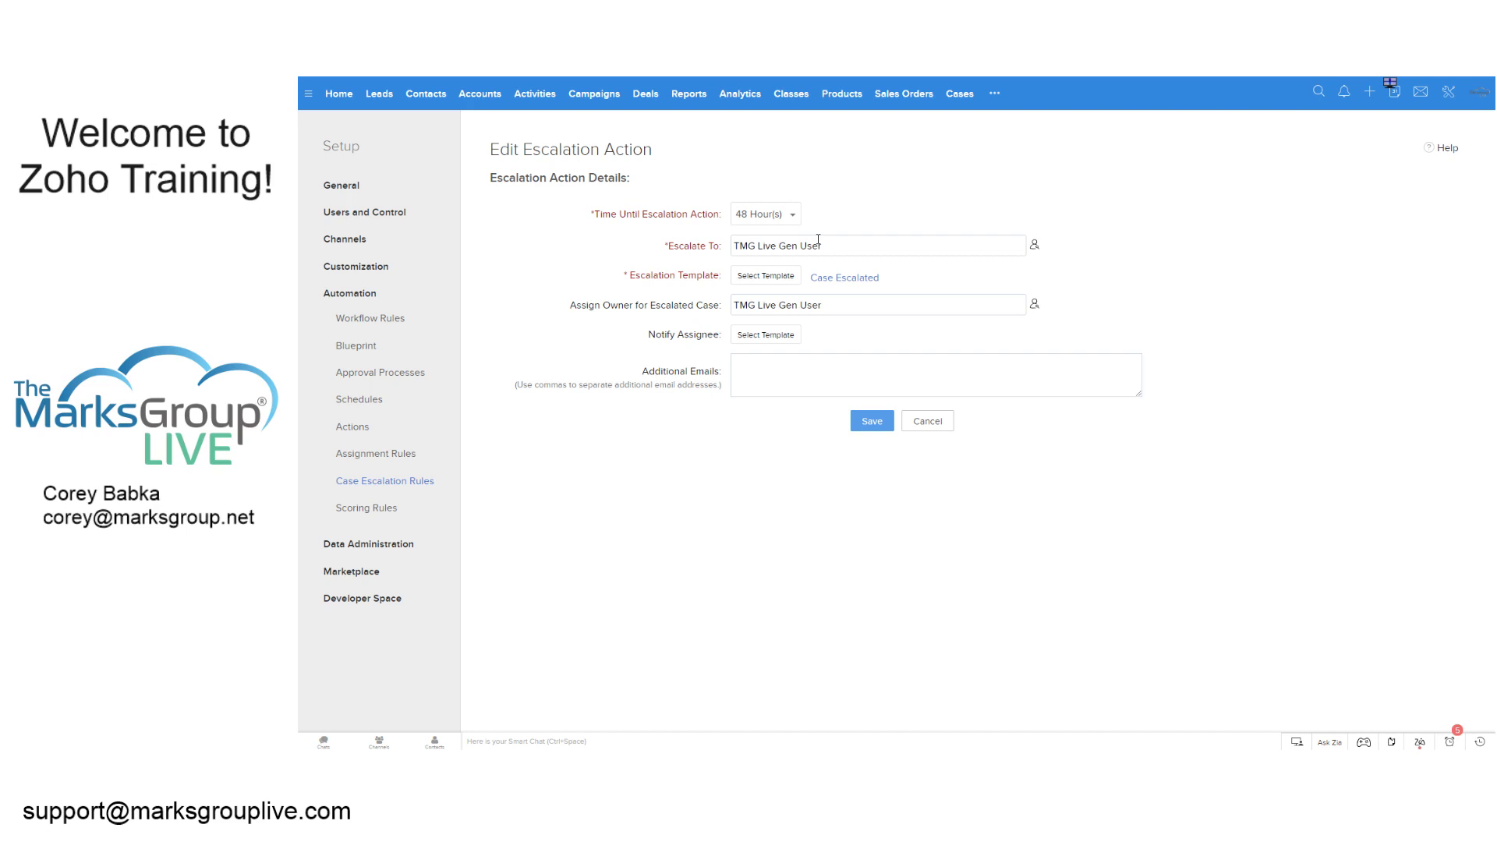
click(1034, 245)
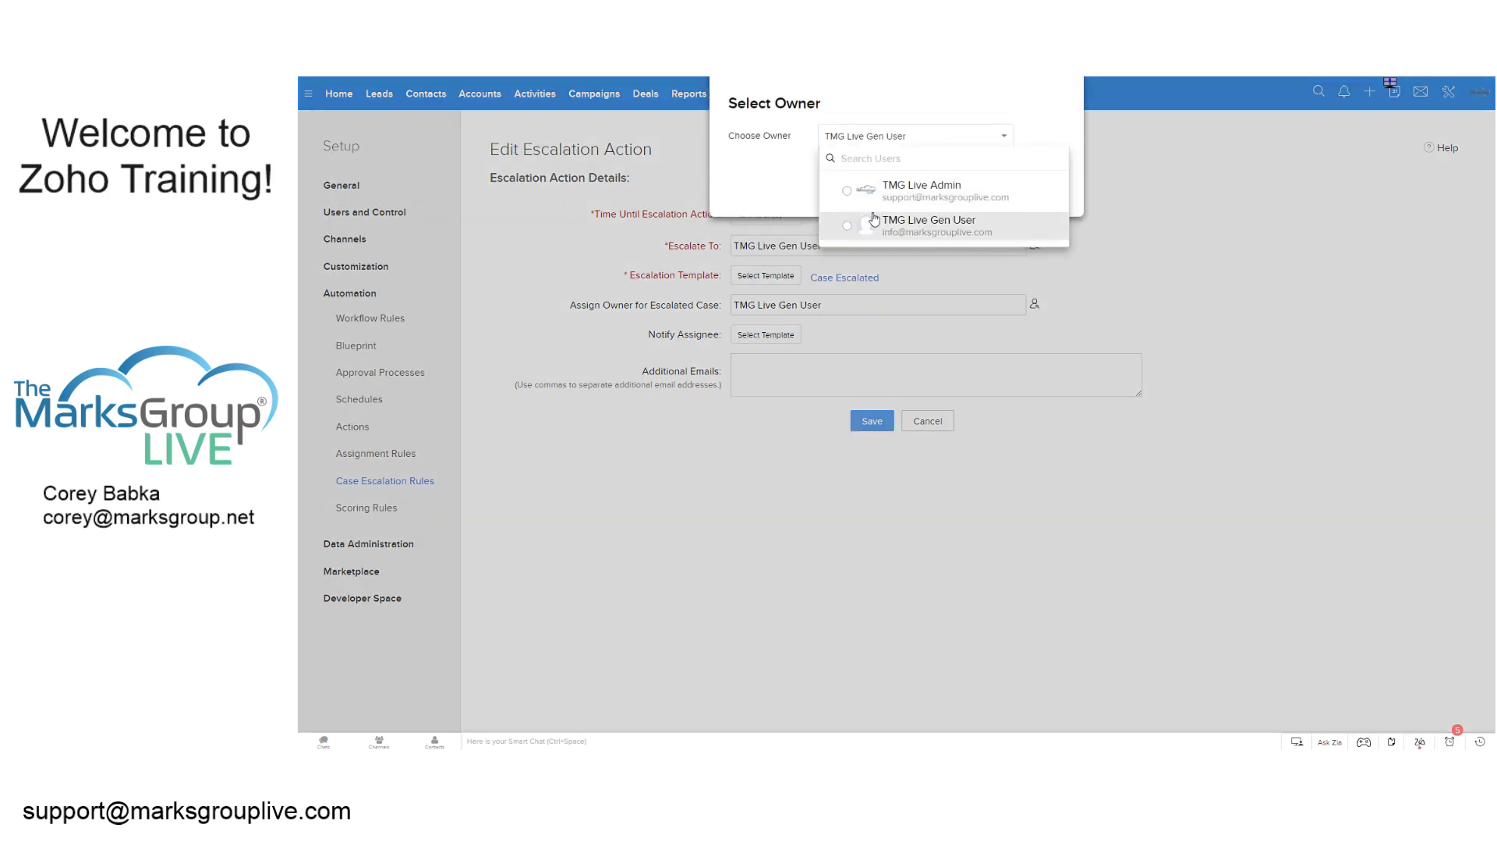
click(967, 225)
click(1004, 189)
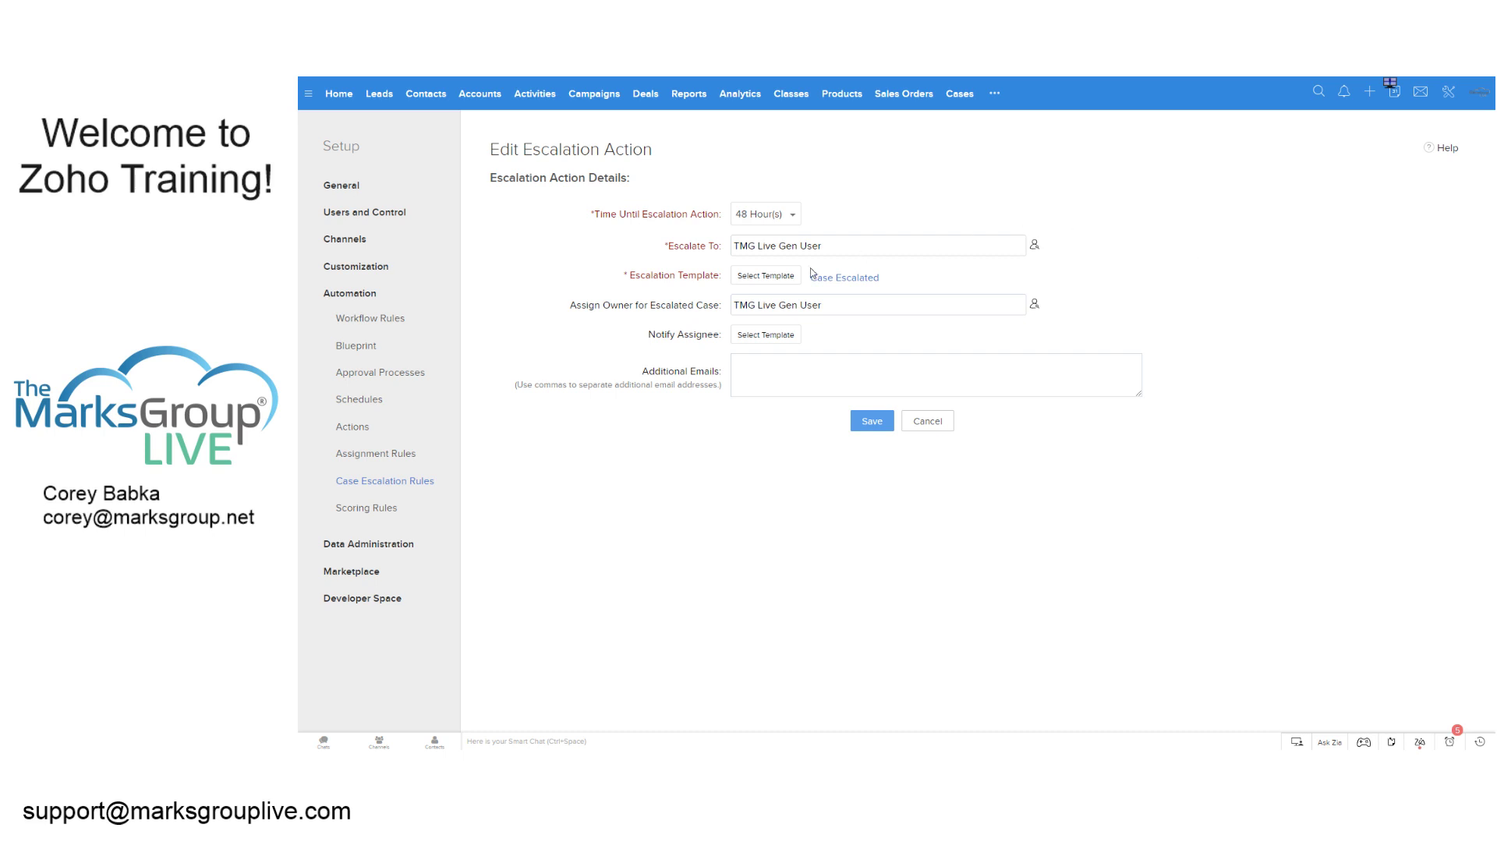
- Preview the Case Escalated template, open it in the editor, then discard the edit unchanged
click(759, 271)
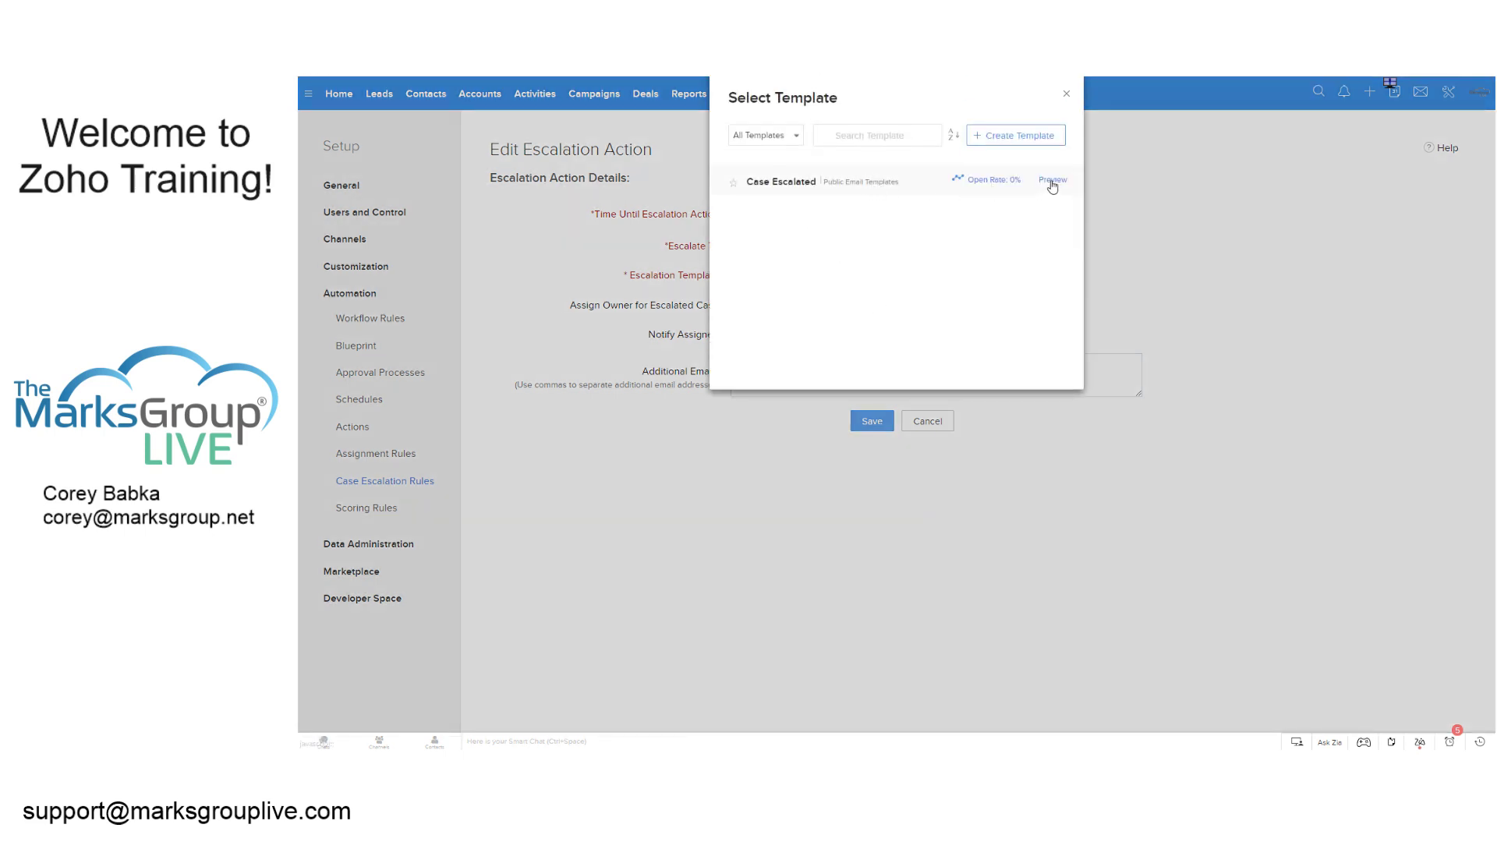
click(1052, 182)
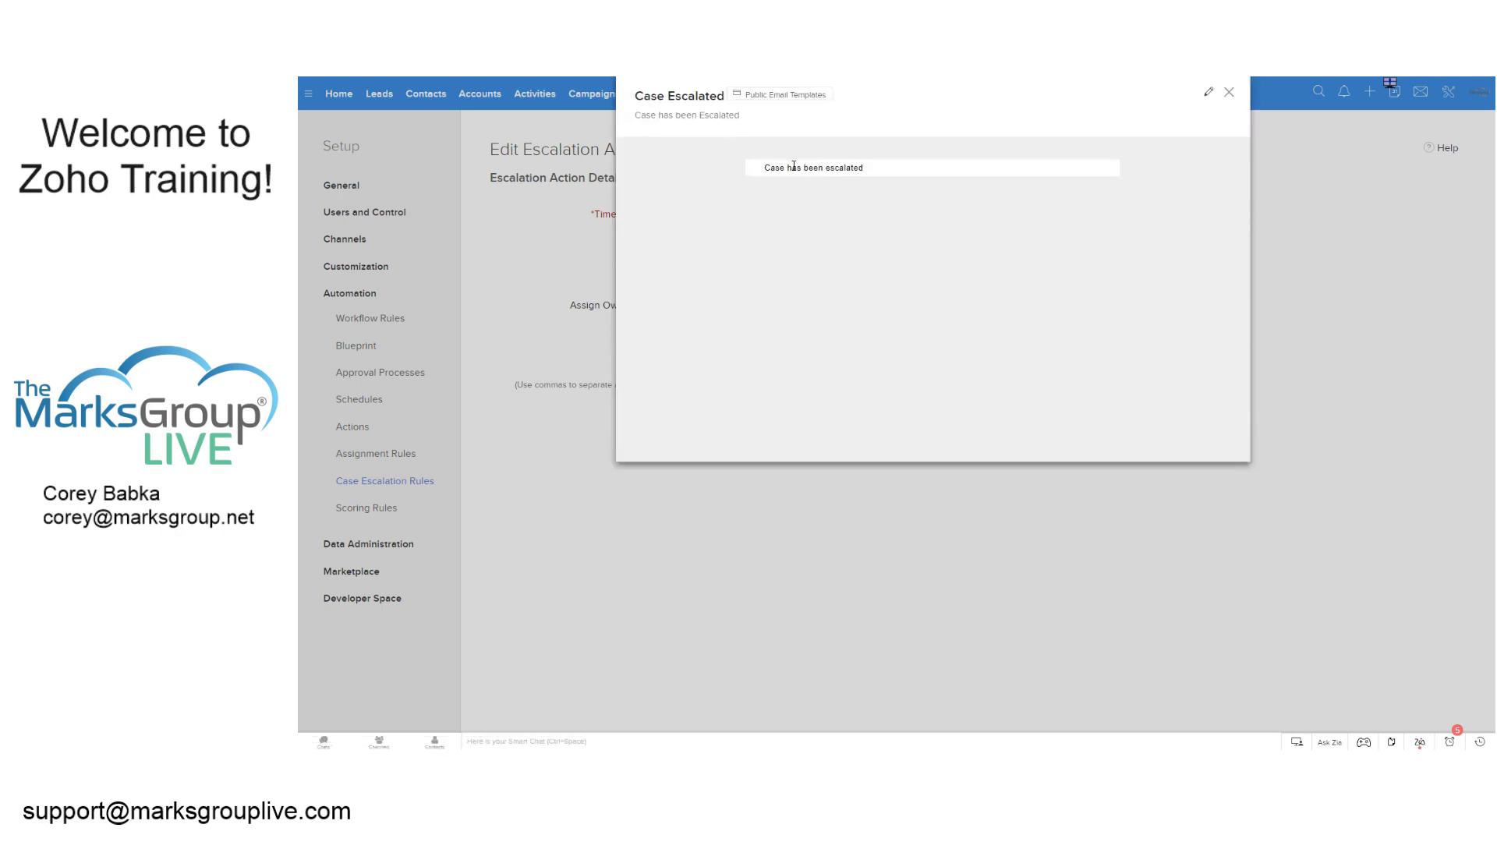
drag(766, 171, 873, 169)
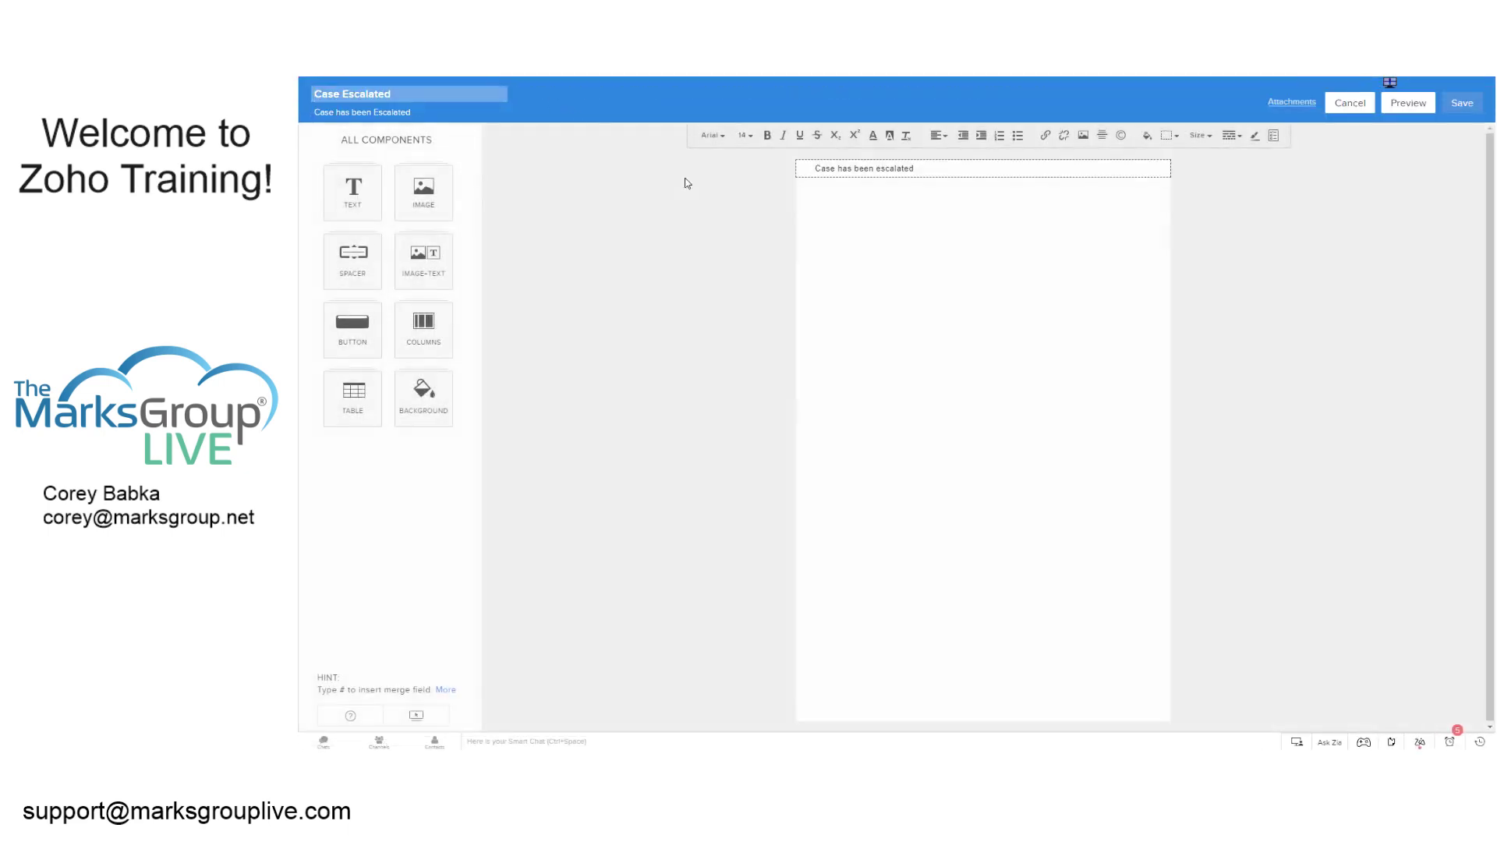
click(932, 169)
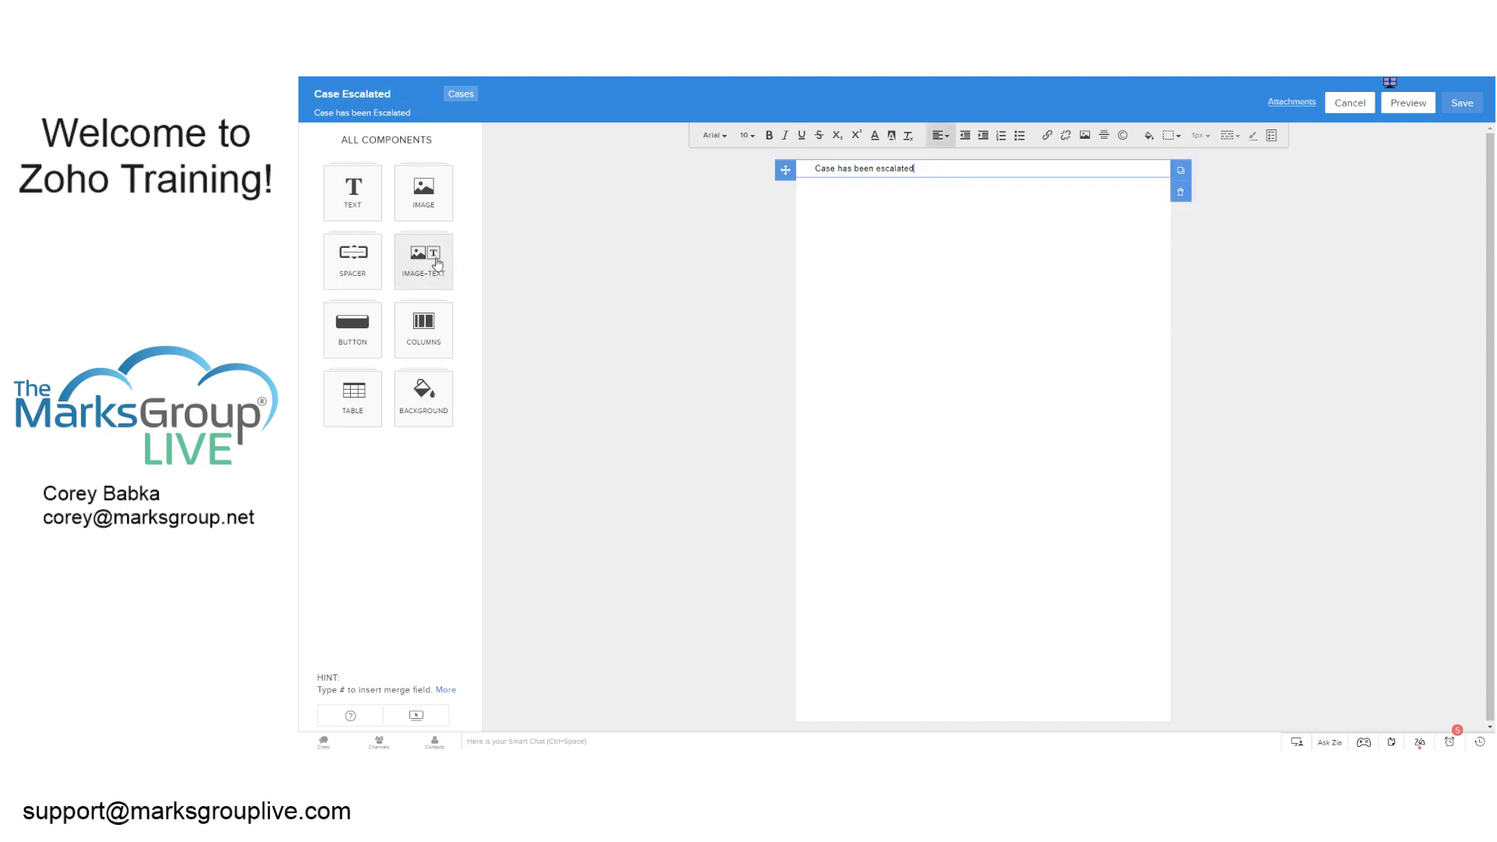
click(1350, 105)
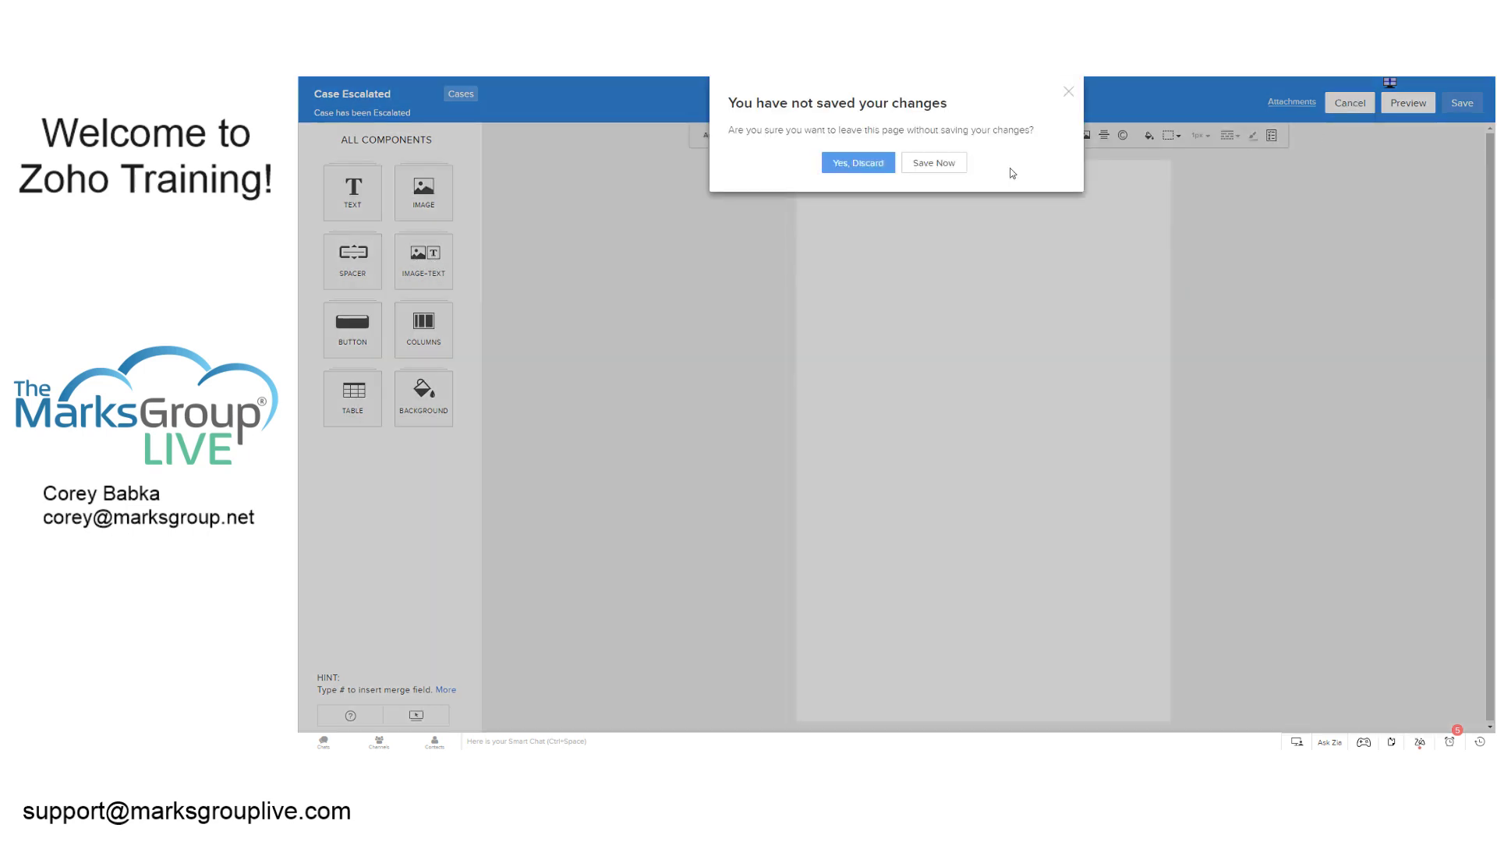
click(864, 162)
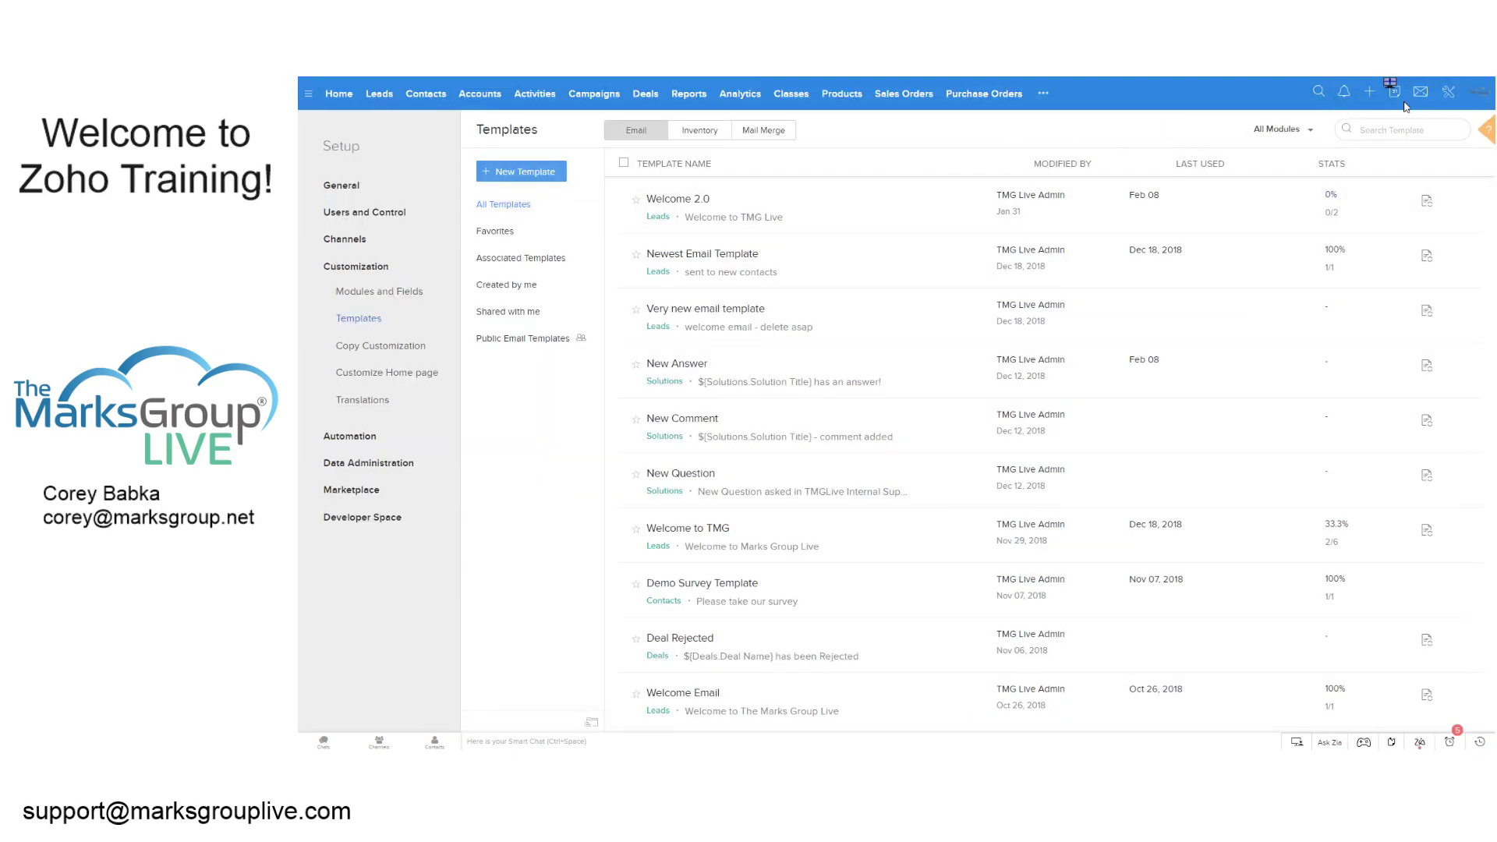
click(897, 119)
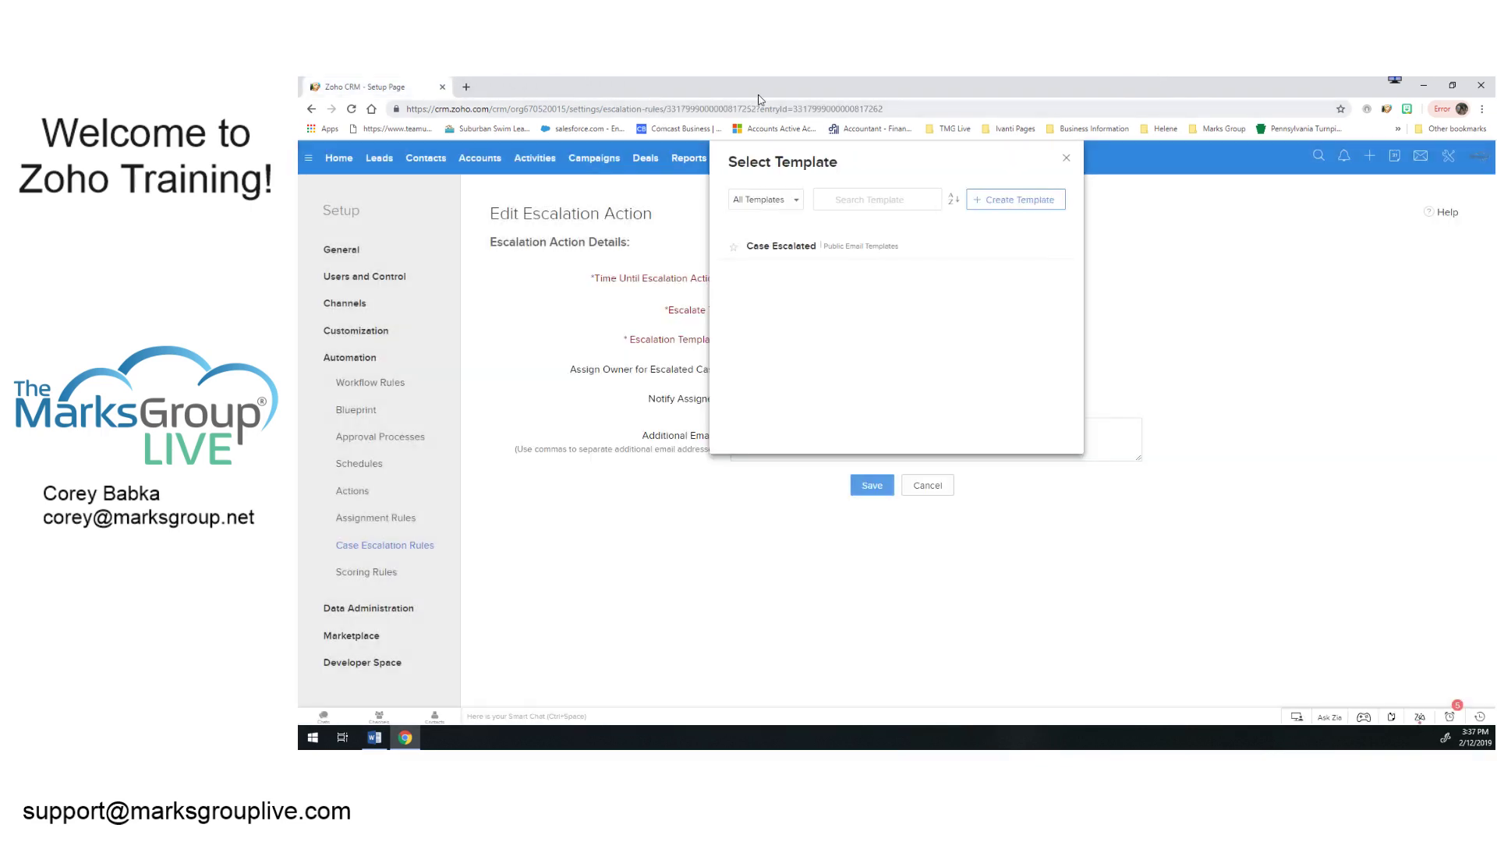
- Return to full screen, pick Case Escalated as the template, and check the Escalate To and Assign Owner names
key(F11)
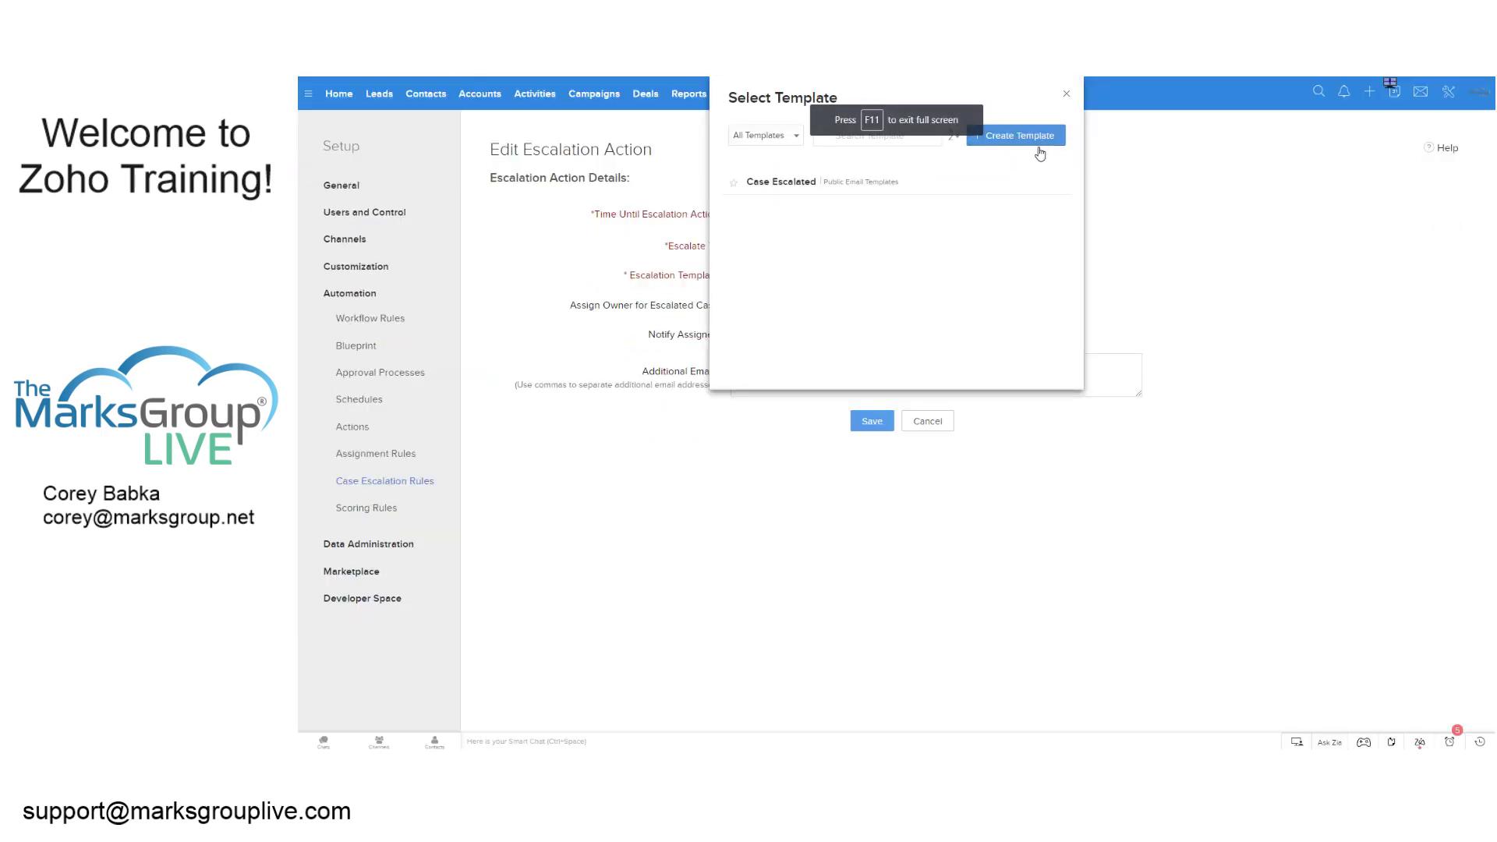
click(846, 182)
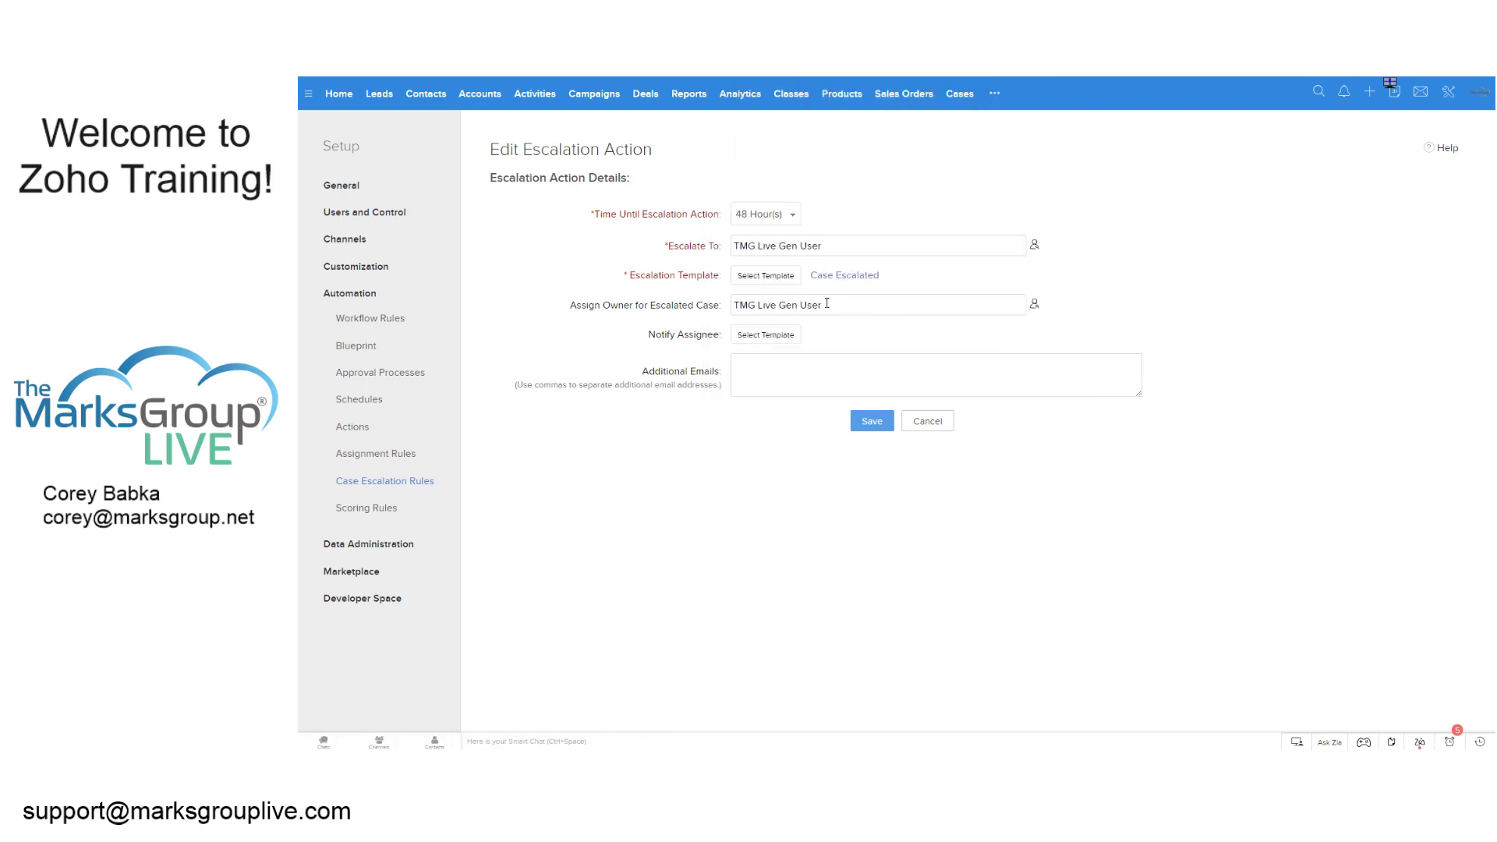
drag(829, 246, 720, 245)
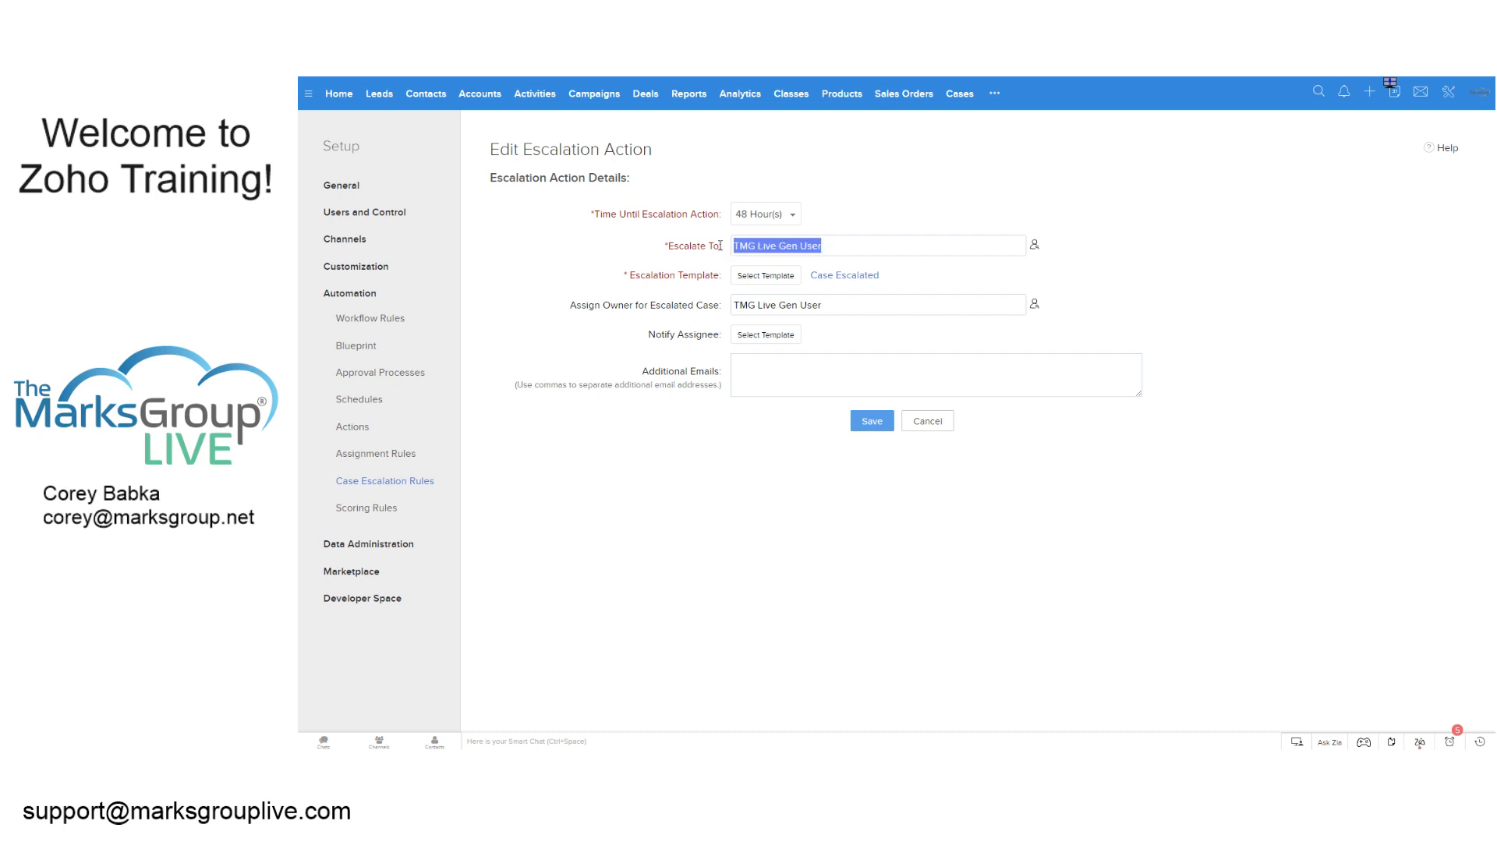
drag(816, 303, 738, 303)
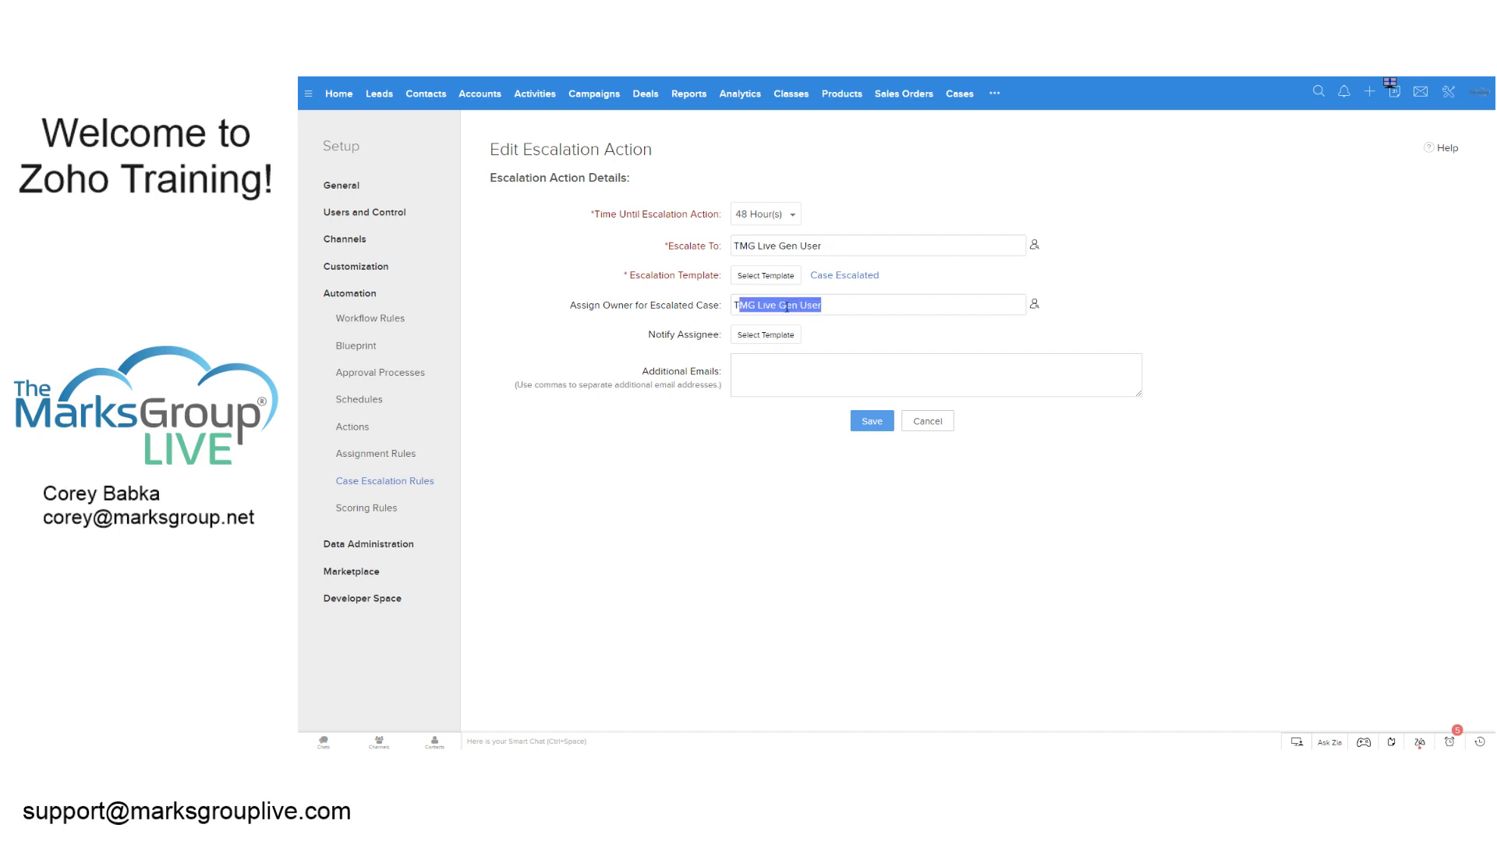
click(832, 308)
drag(823, 245, 733, 245)
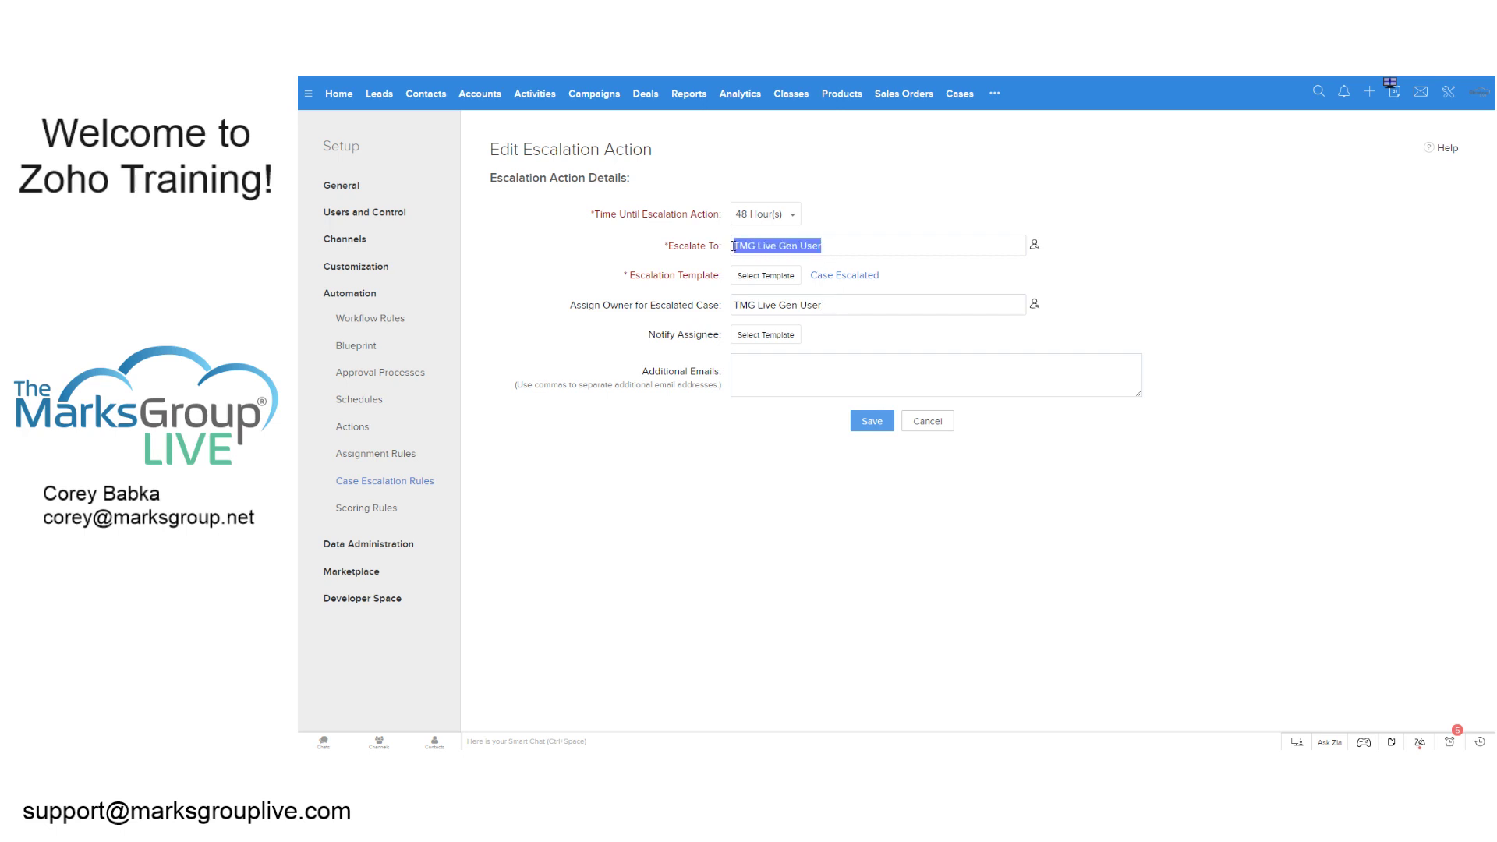
drag(833, 304, 733, 305)
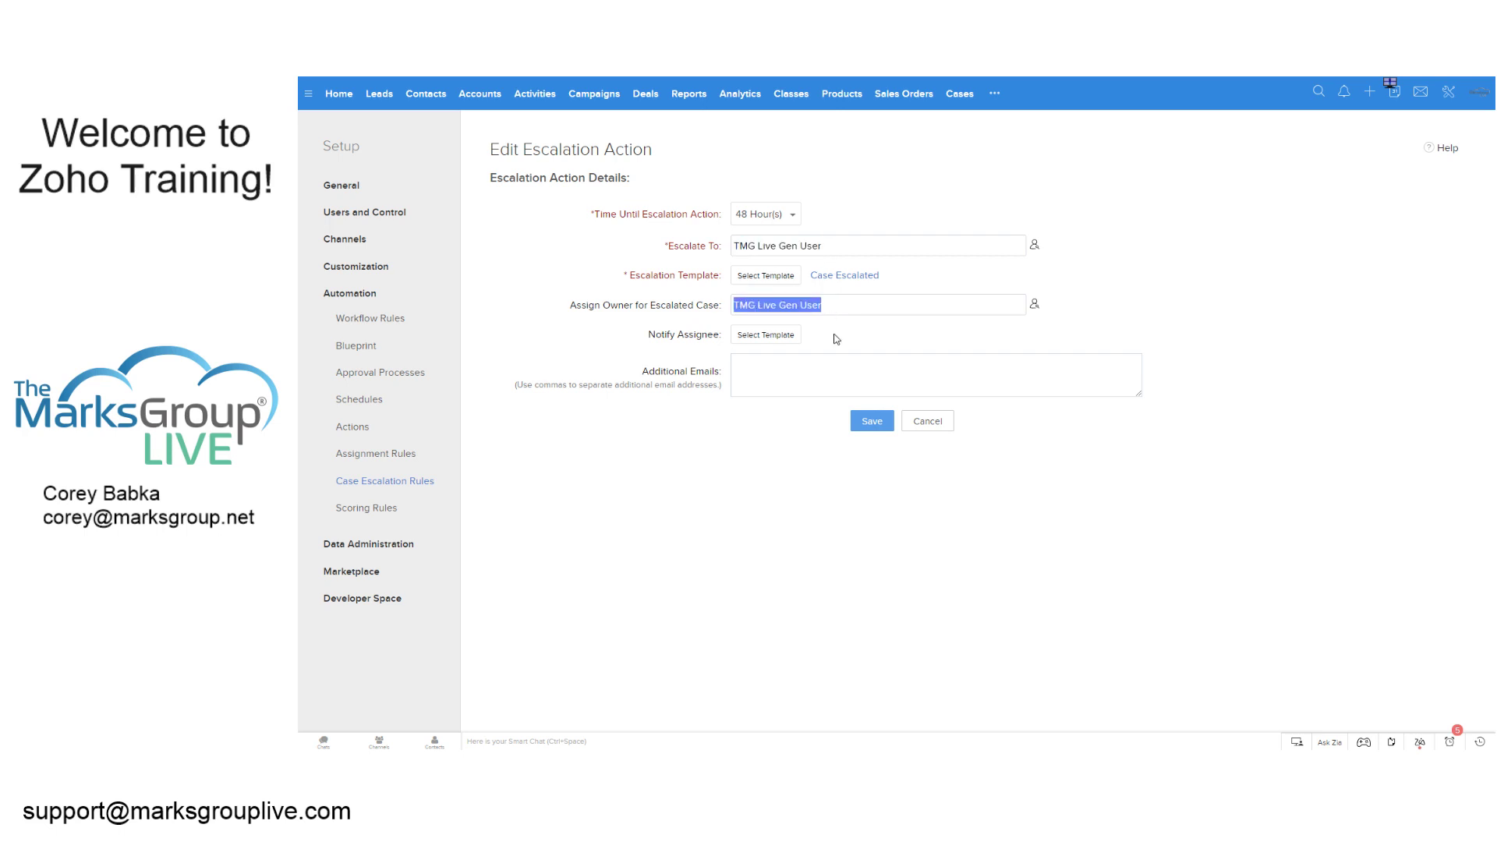
click(836, 338)
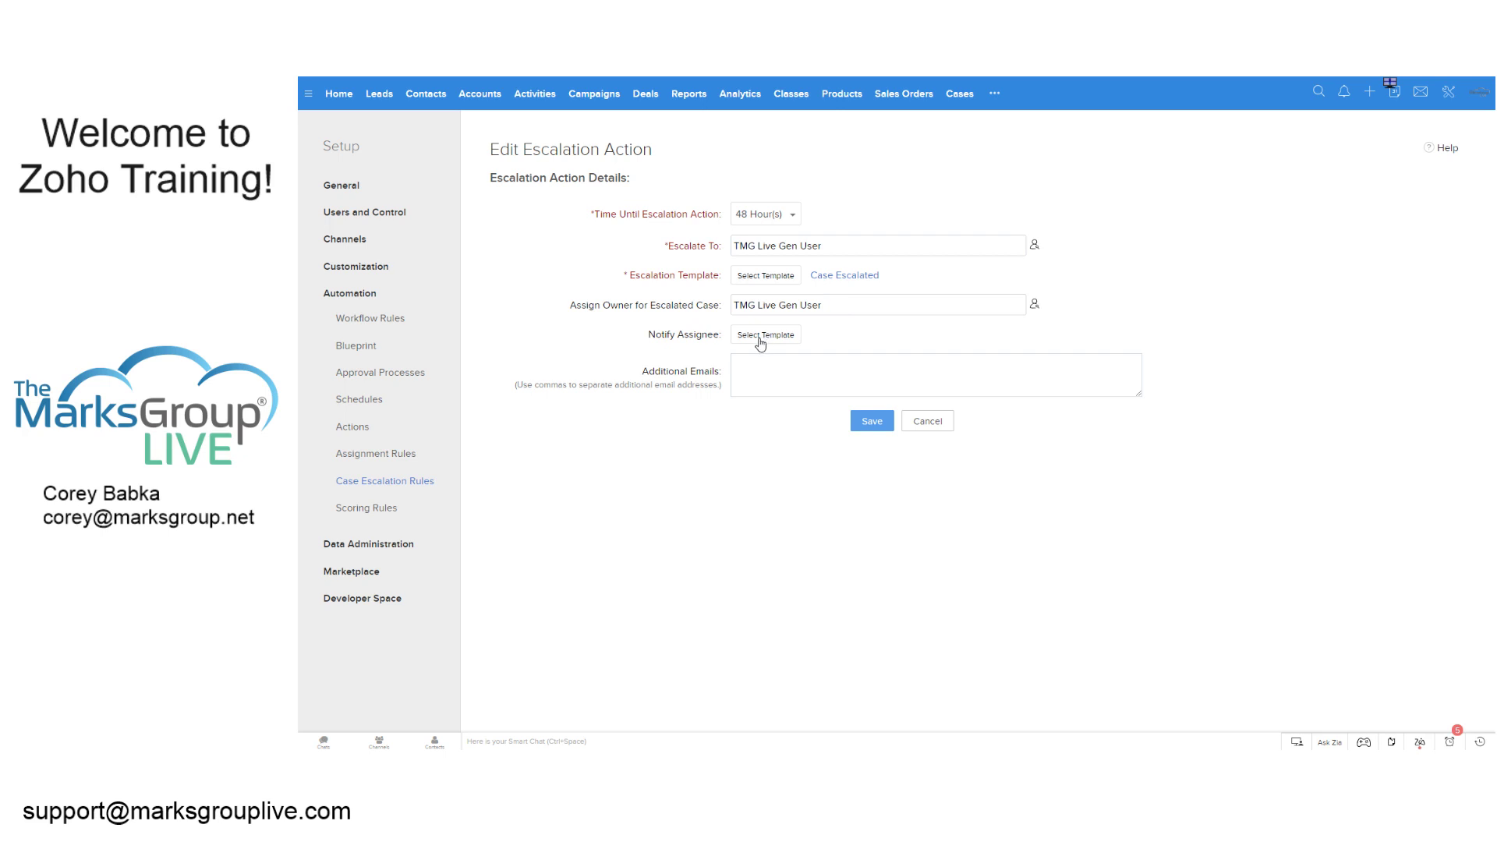
drag(821, 306, 732, 302)
click(769, 309)
click(775, 338)
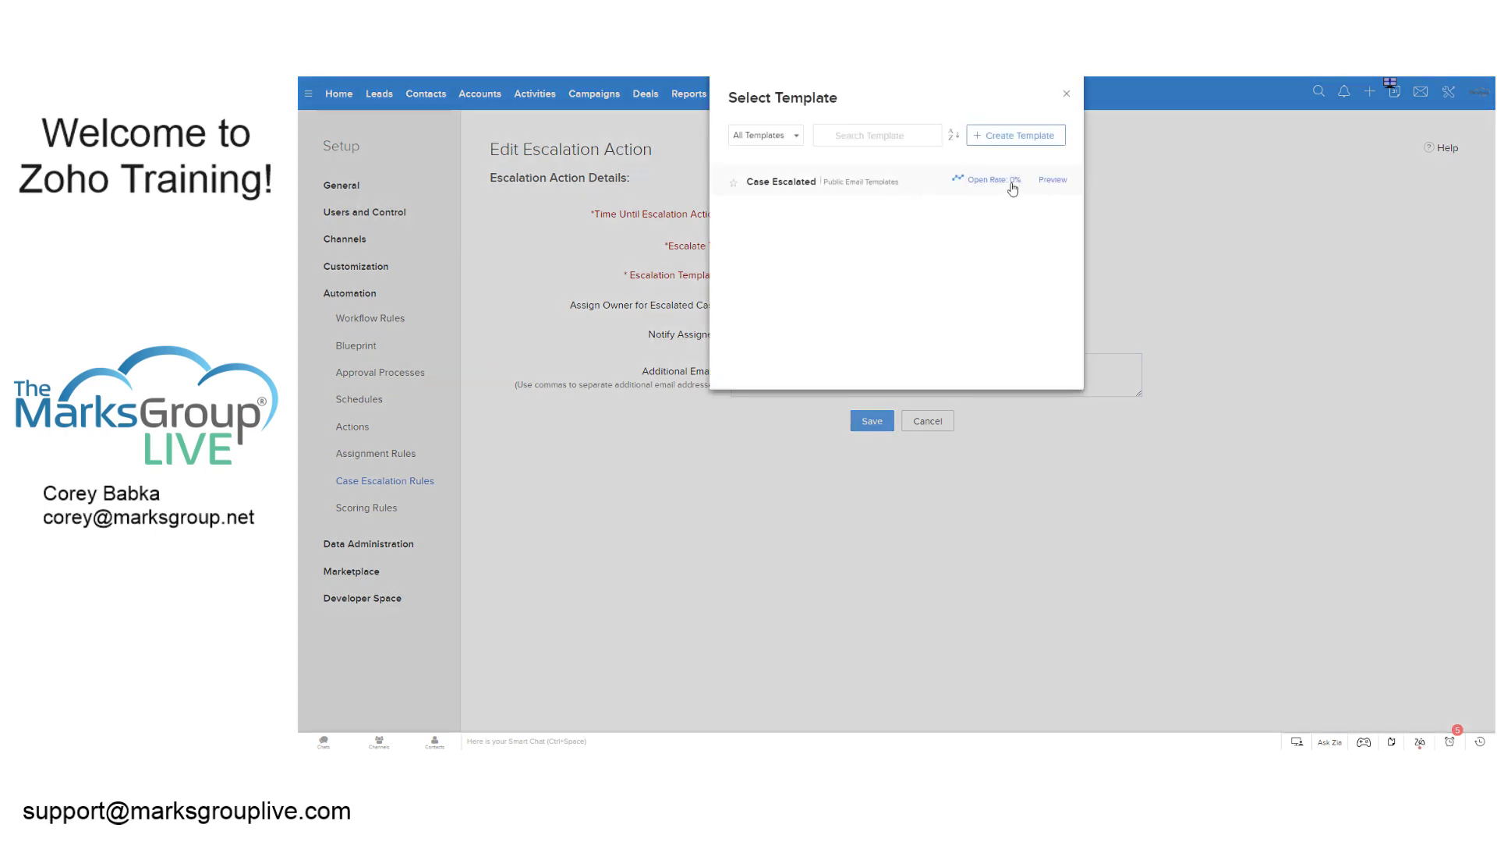
click(1066, 94)
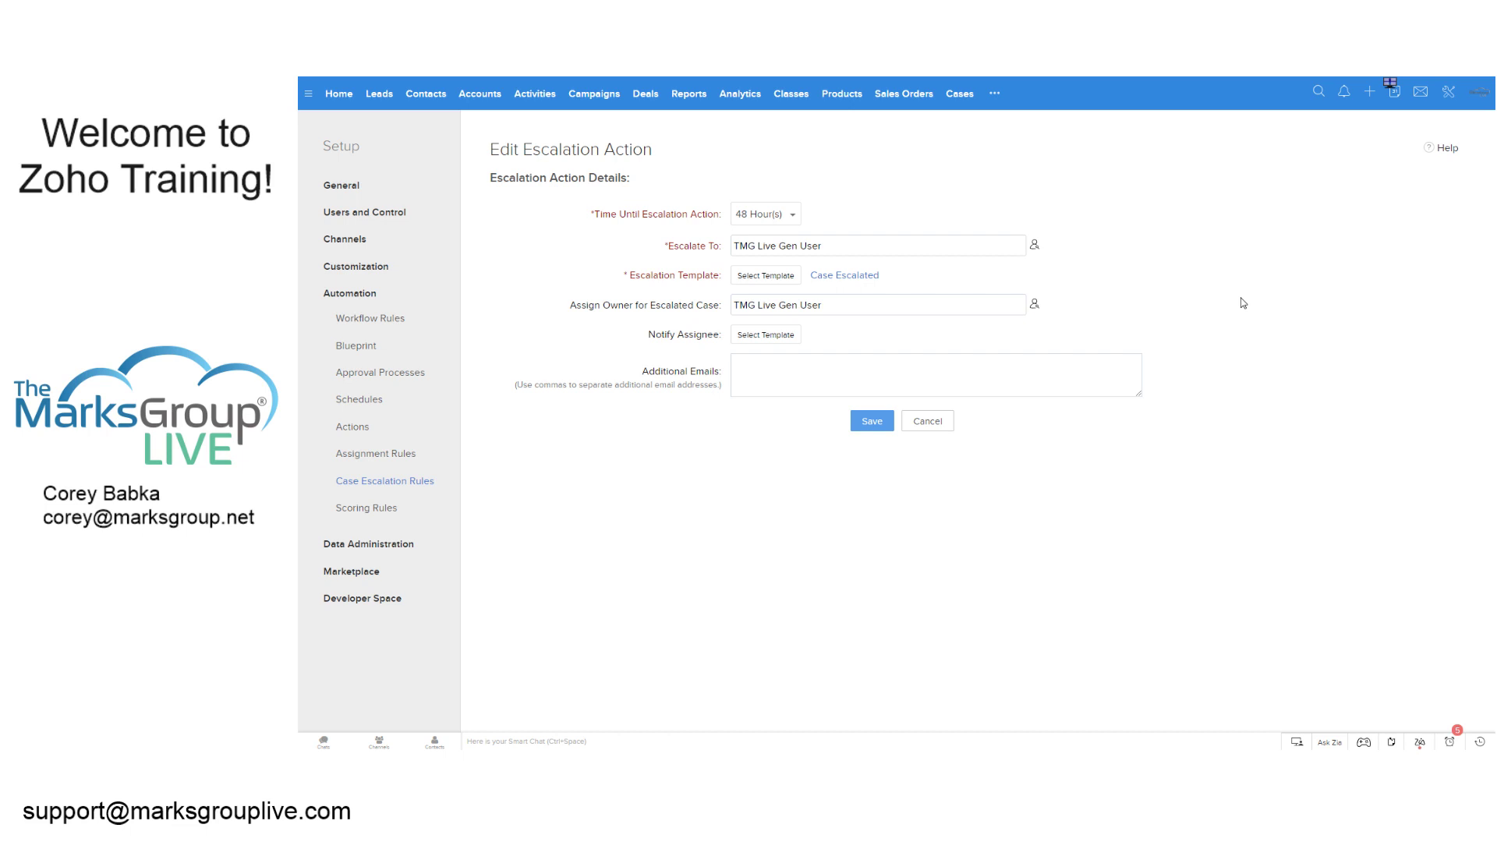
click(790, 336)
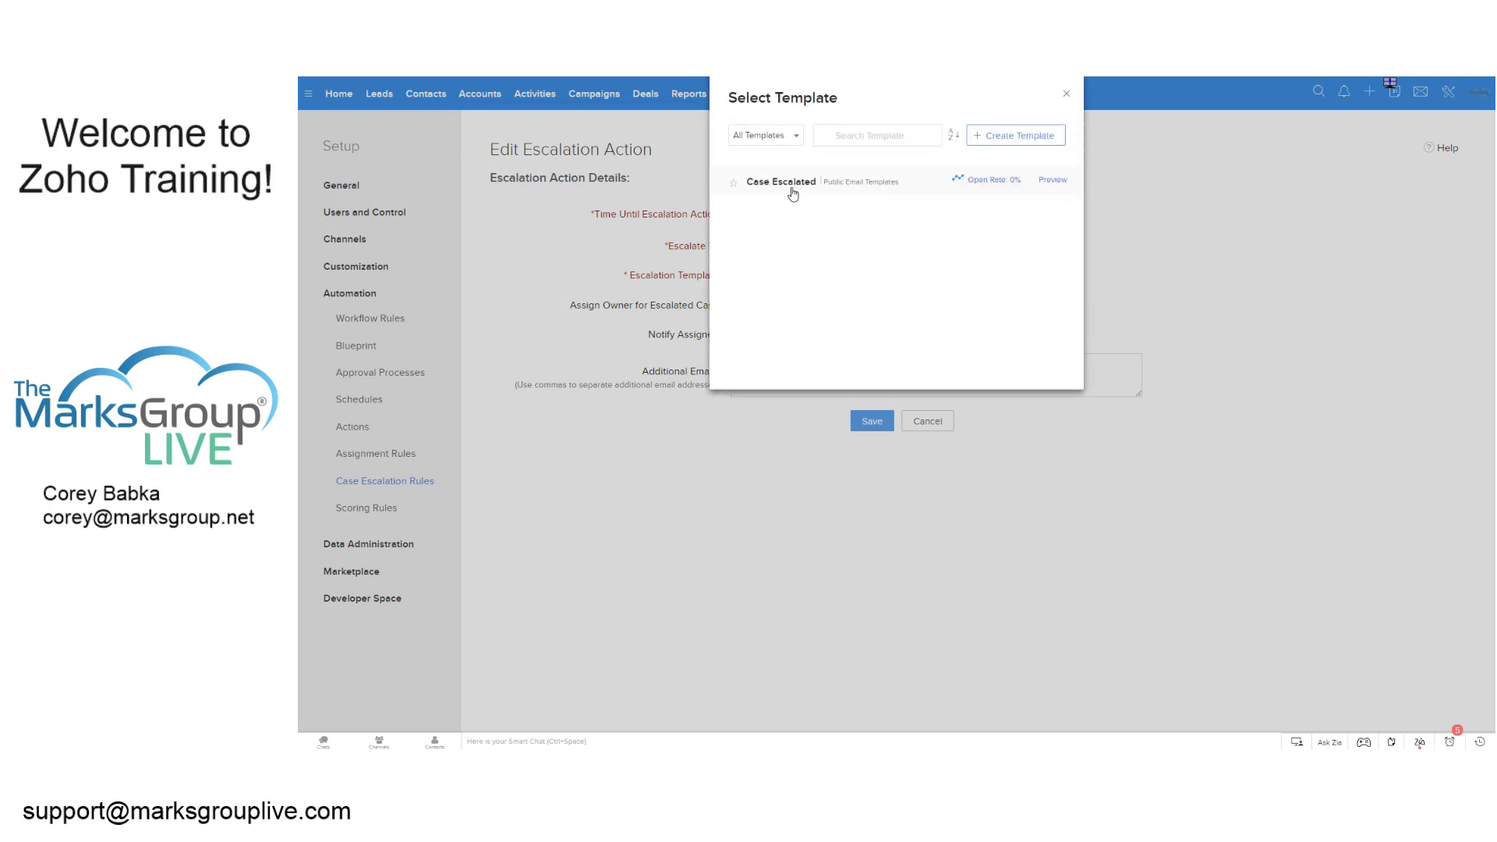
click(782, 146)
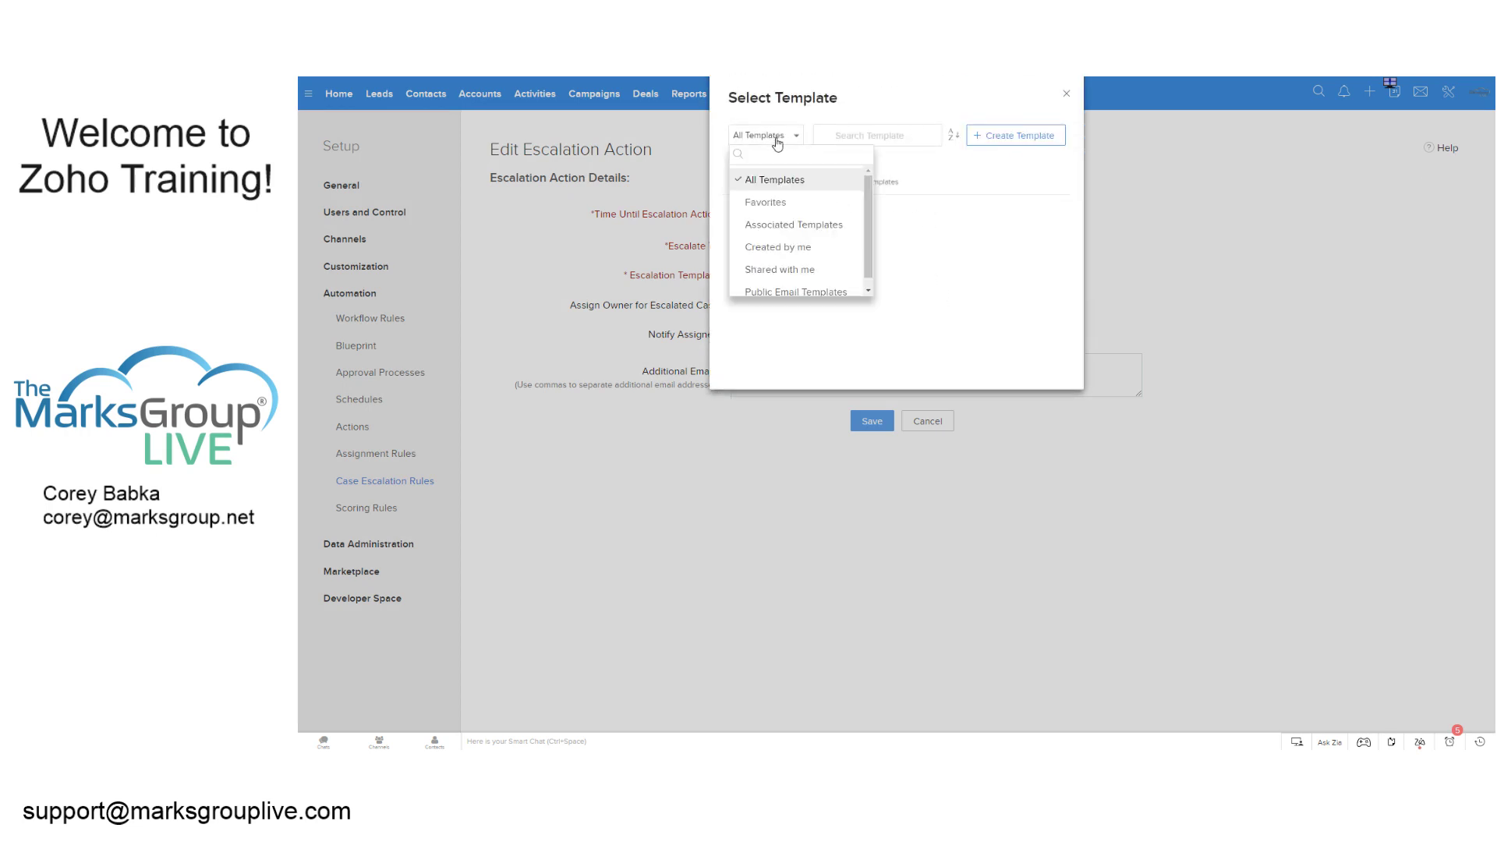
click(784, 183)
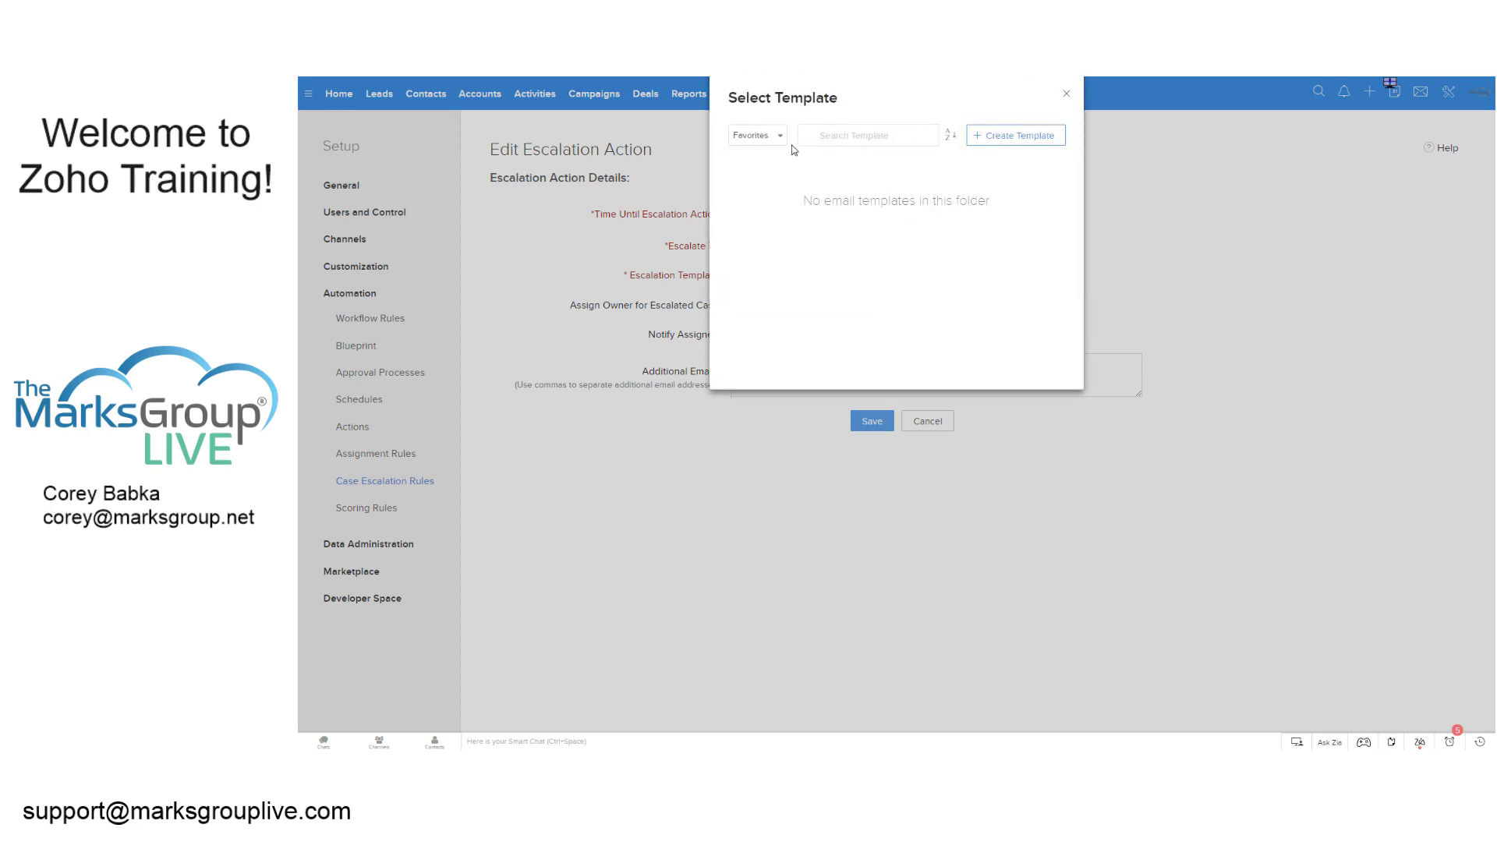
click(756, 138)
click(769, 159)
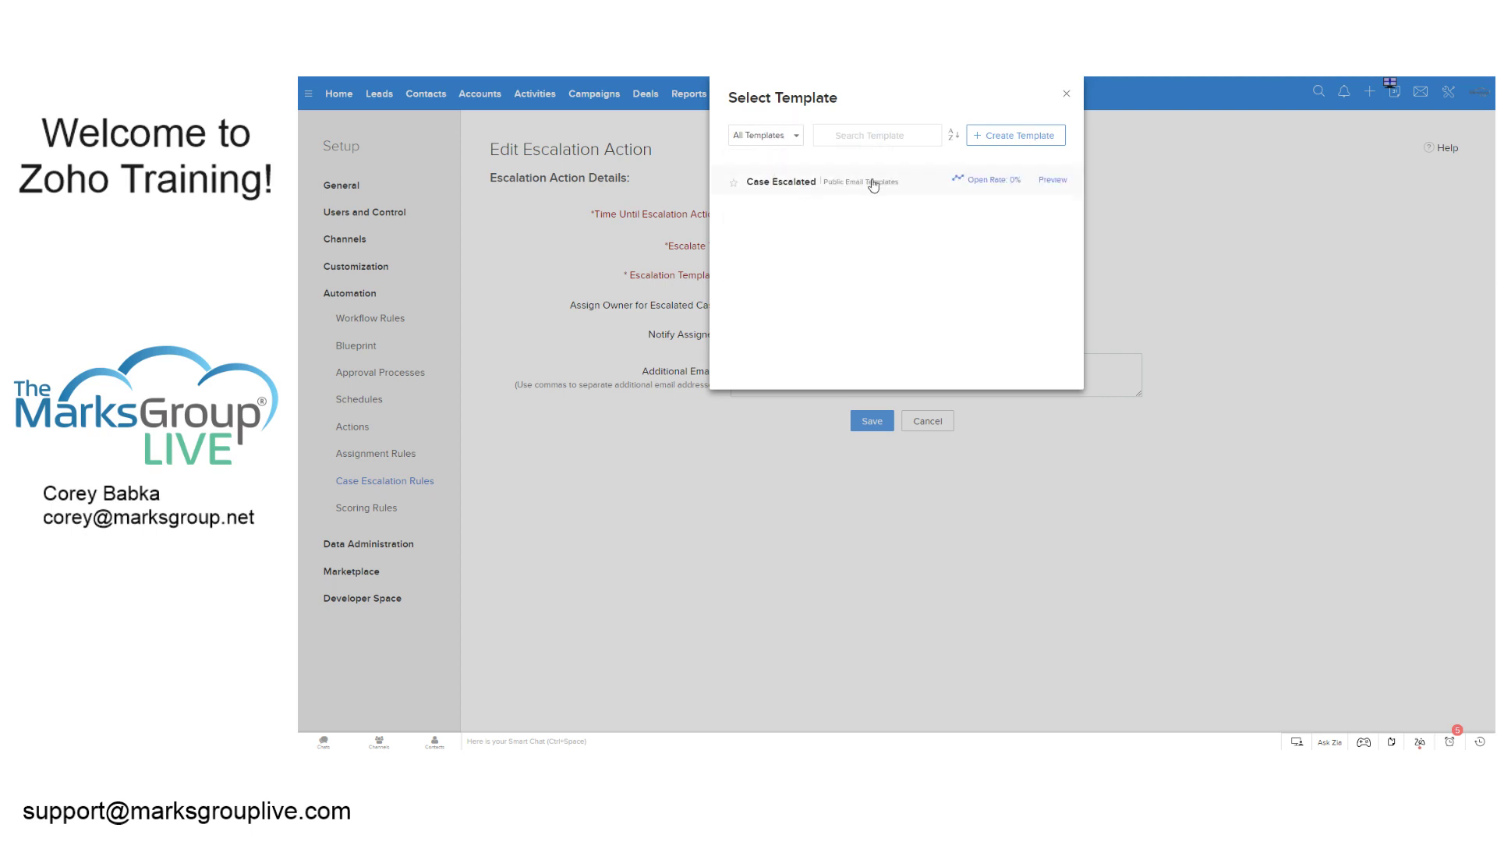
click(1065, 94)
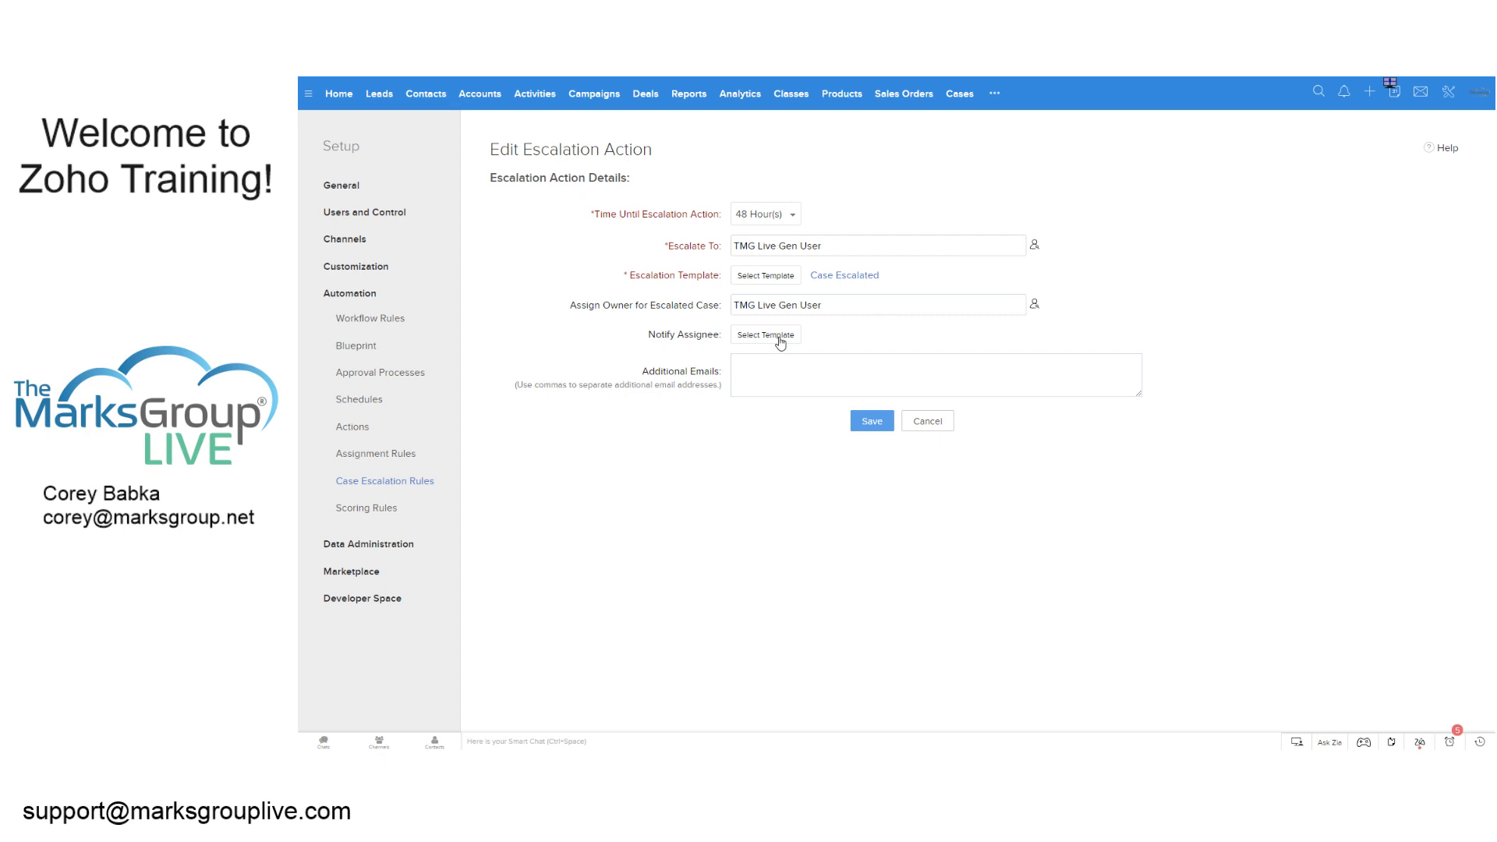
- Leave Additional Emails empty and open the Change Owner options for the escalated case
click(770, 367)
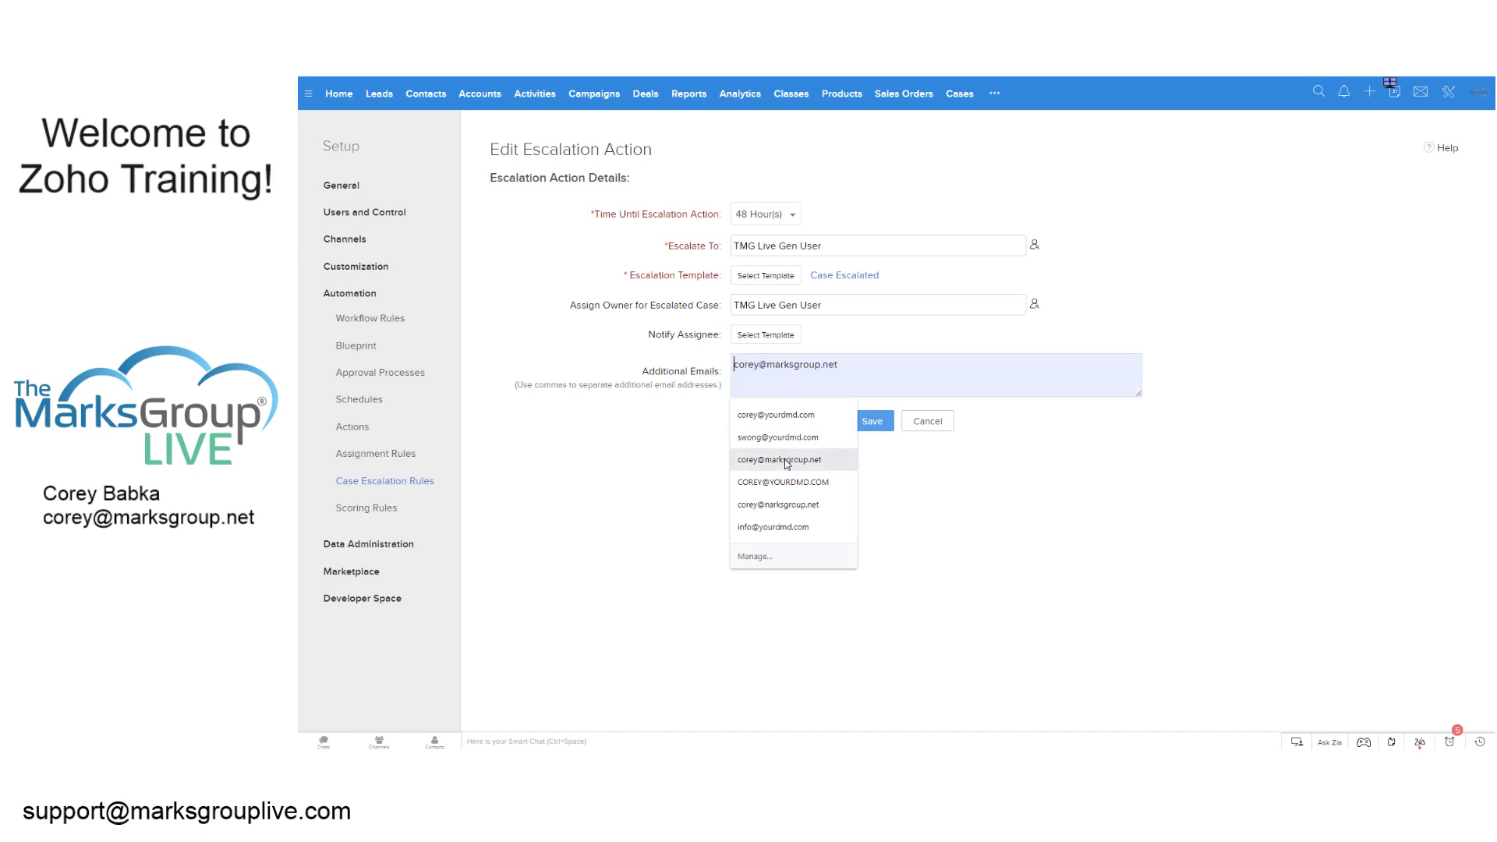
click(673, 454)
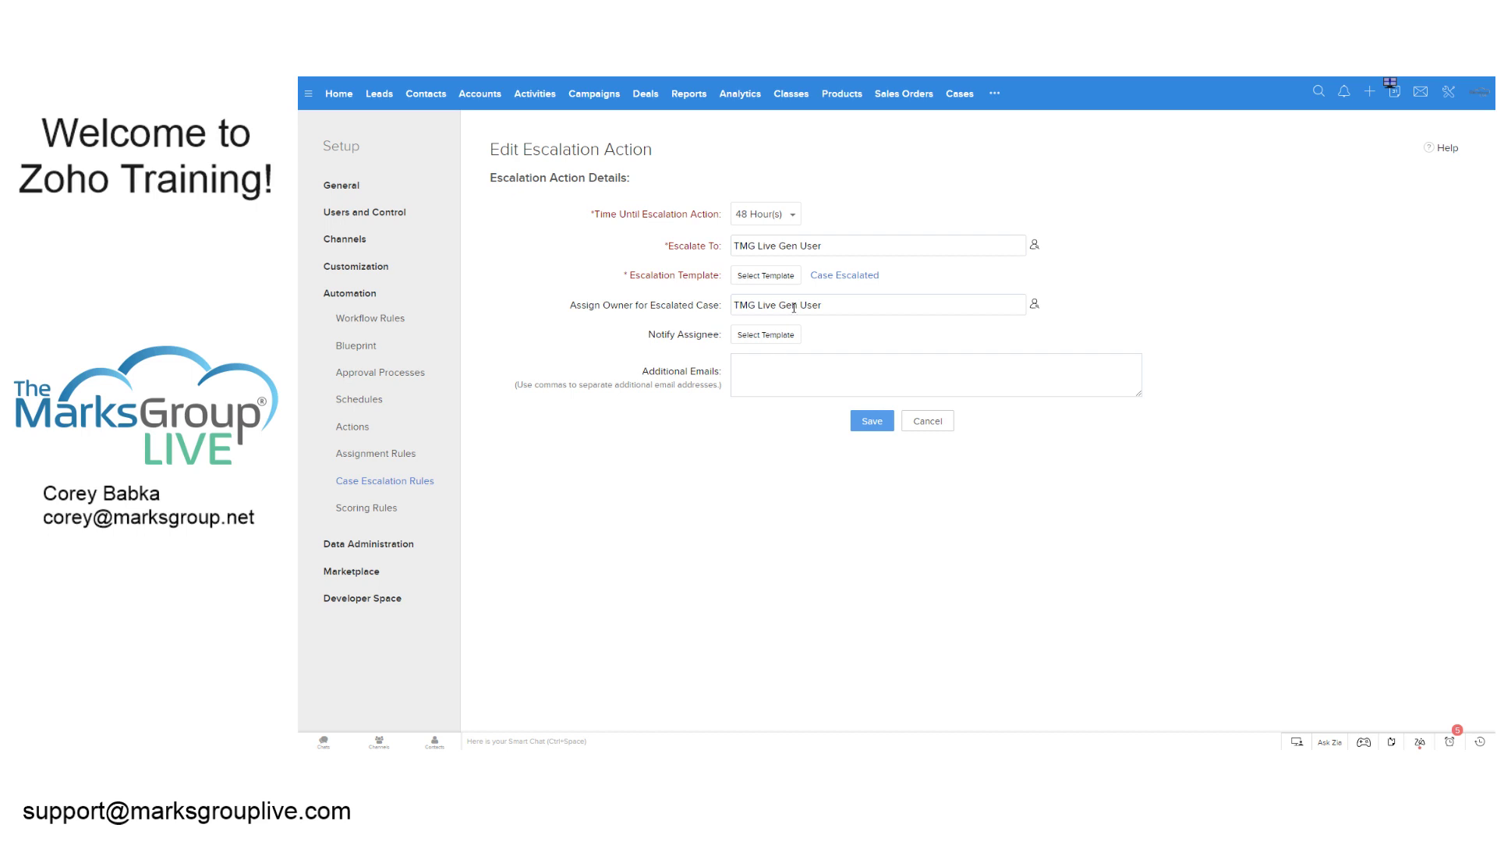
click(1035, 306)
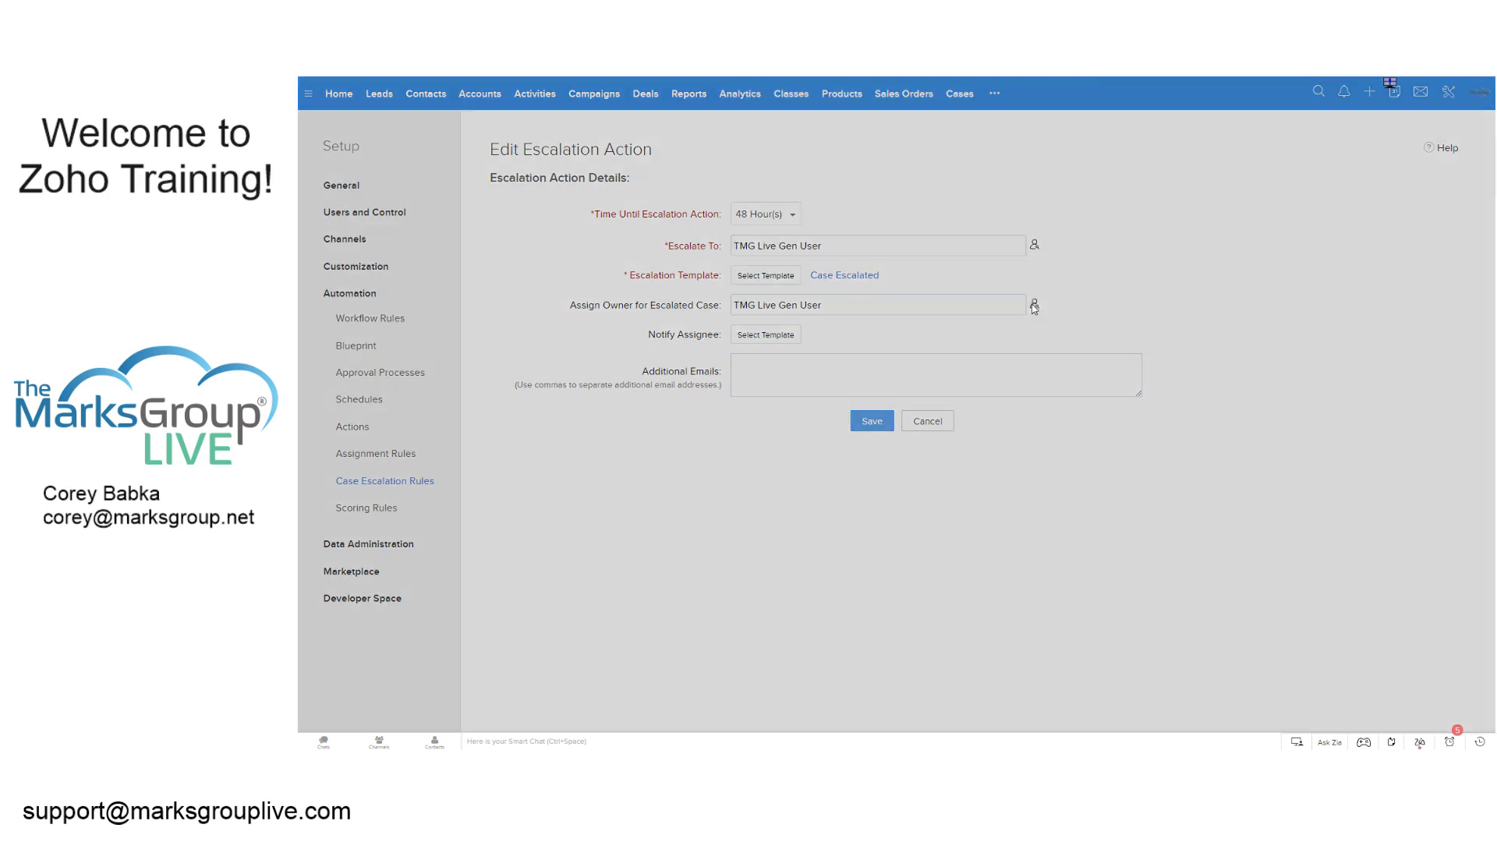
click(771, 238)
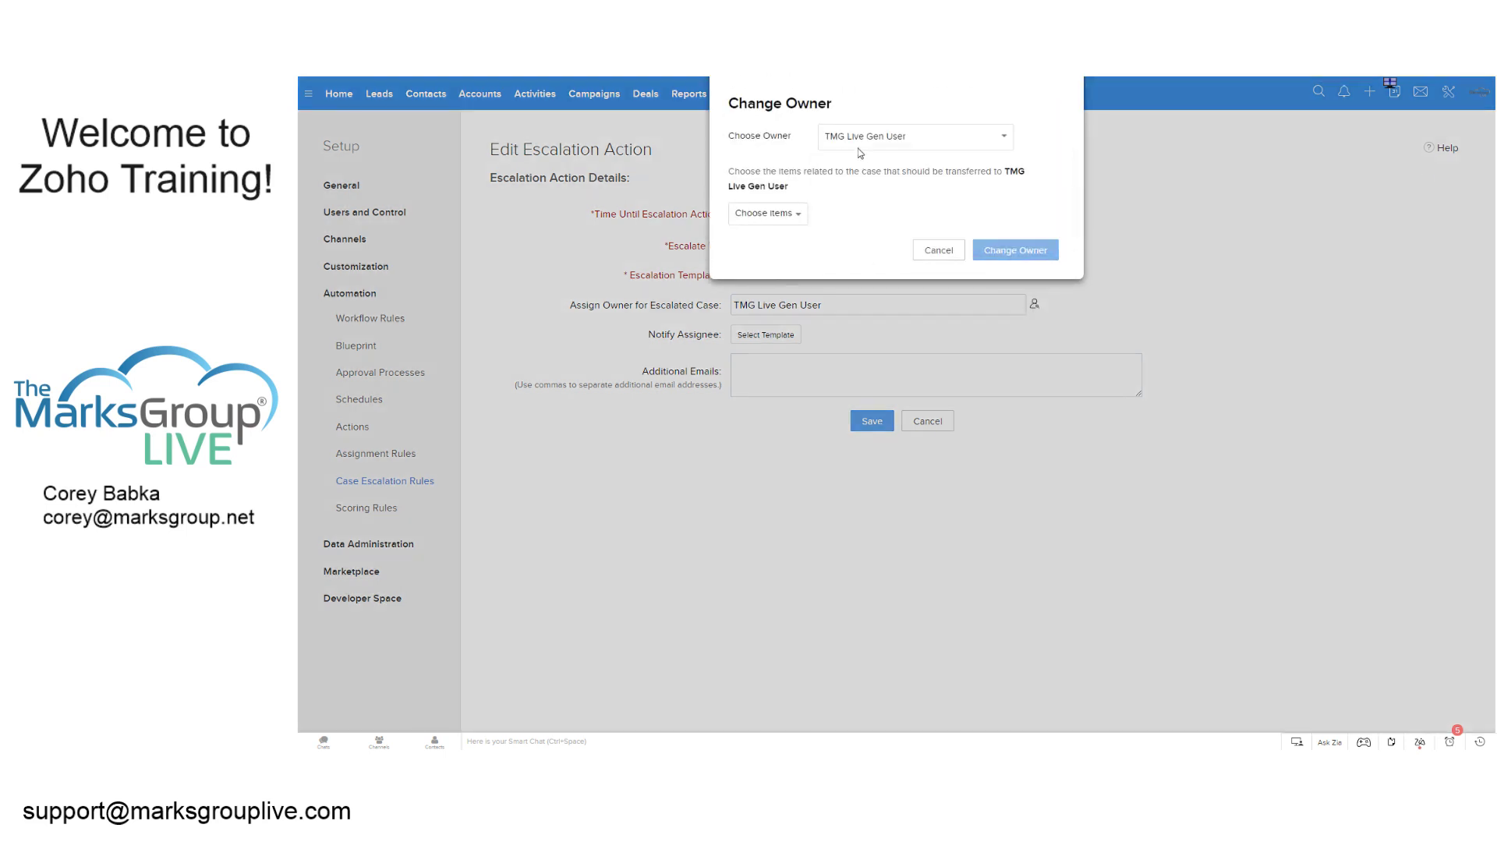
click(776, 222)
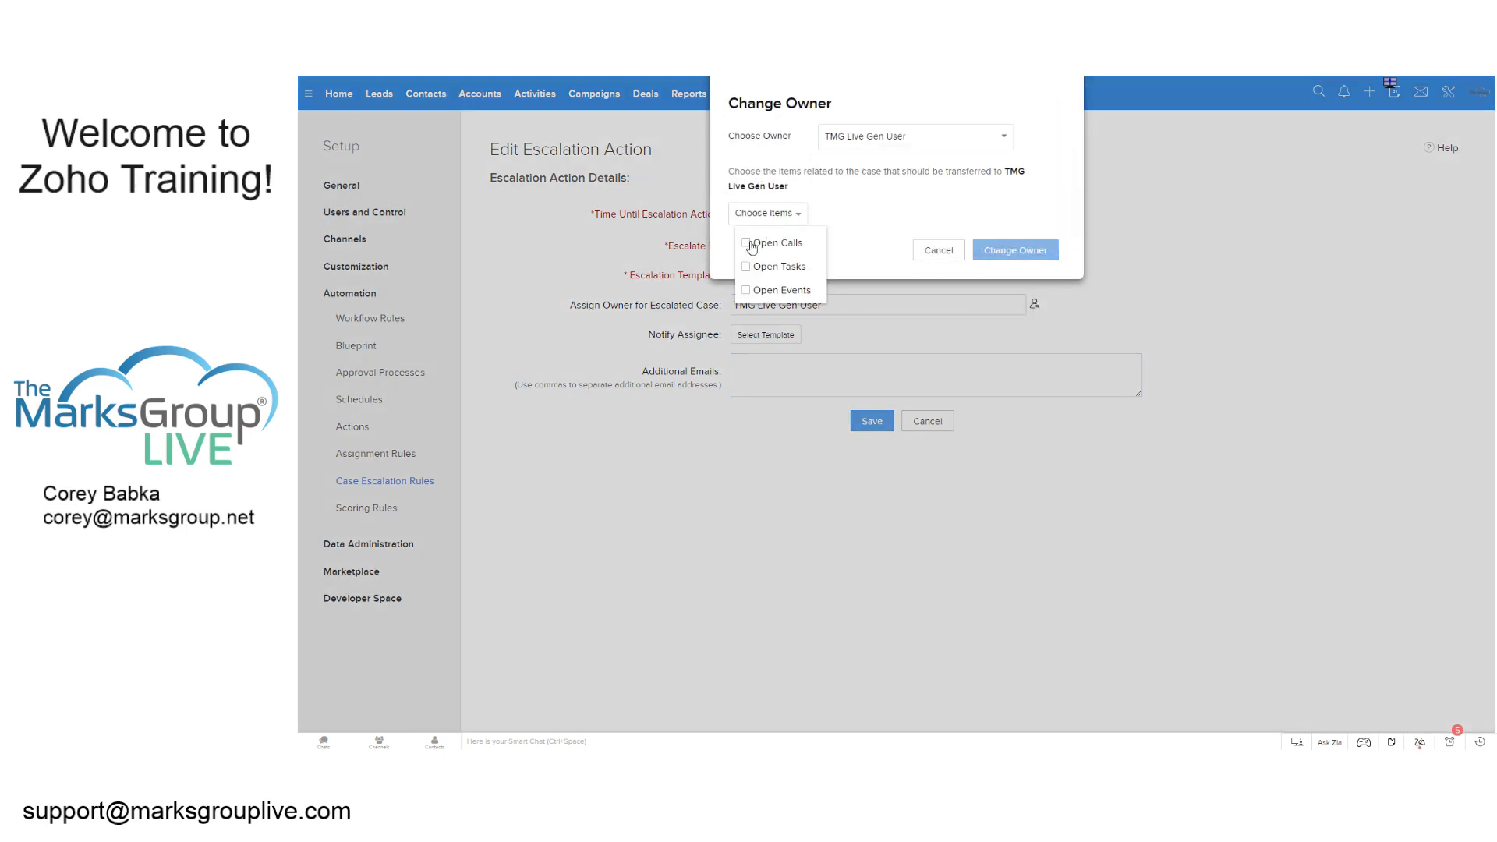
drag(809, 170, 967, 172)
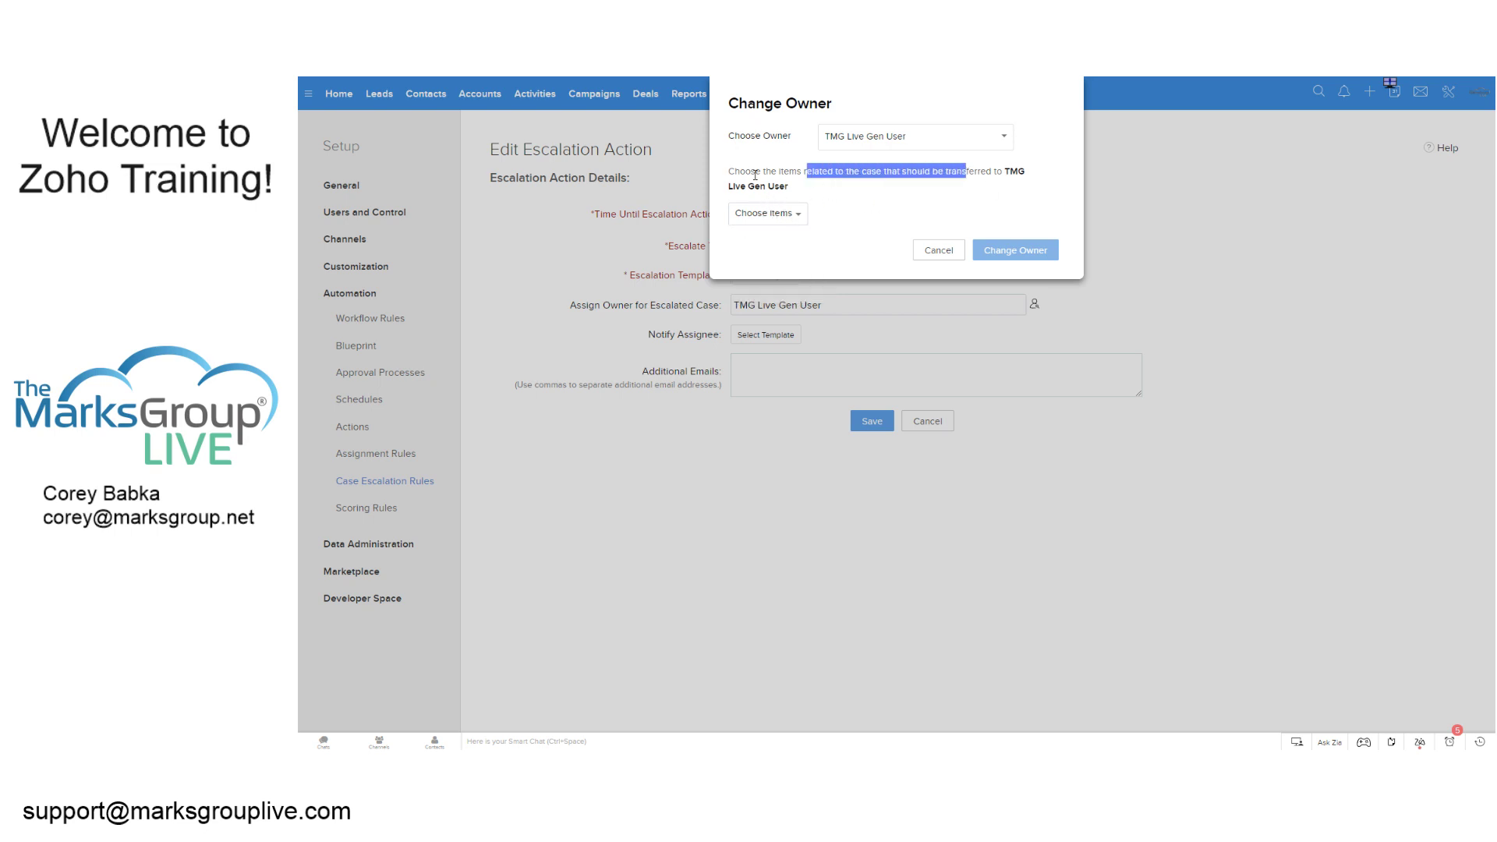
drag(755, 174, 794, 184)
click(821, 194)
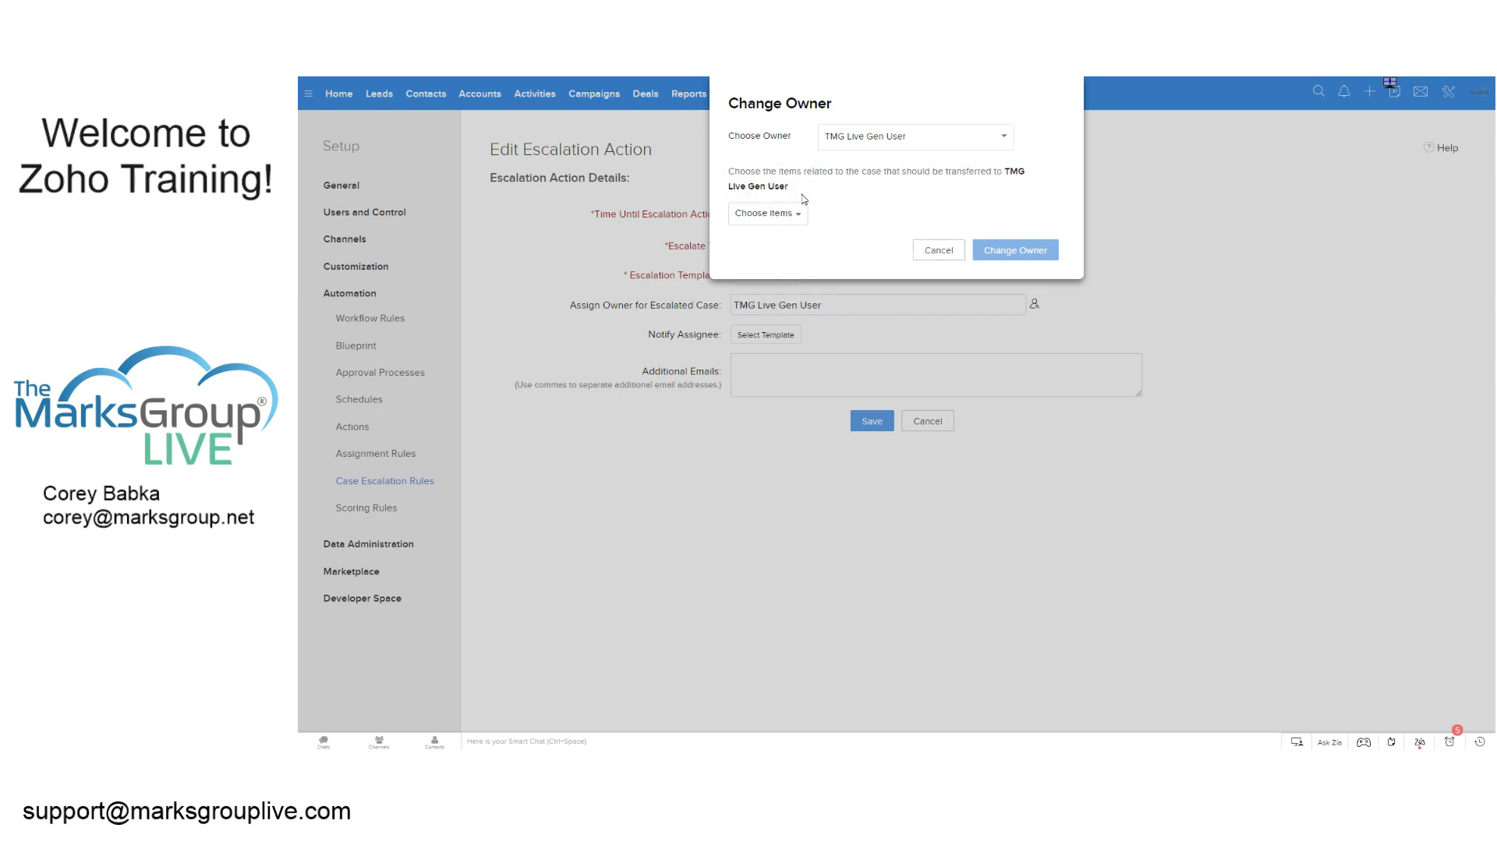
click(783, 218)
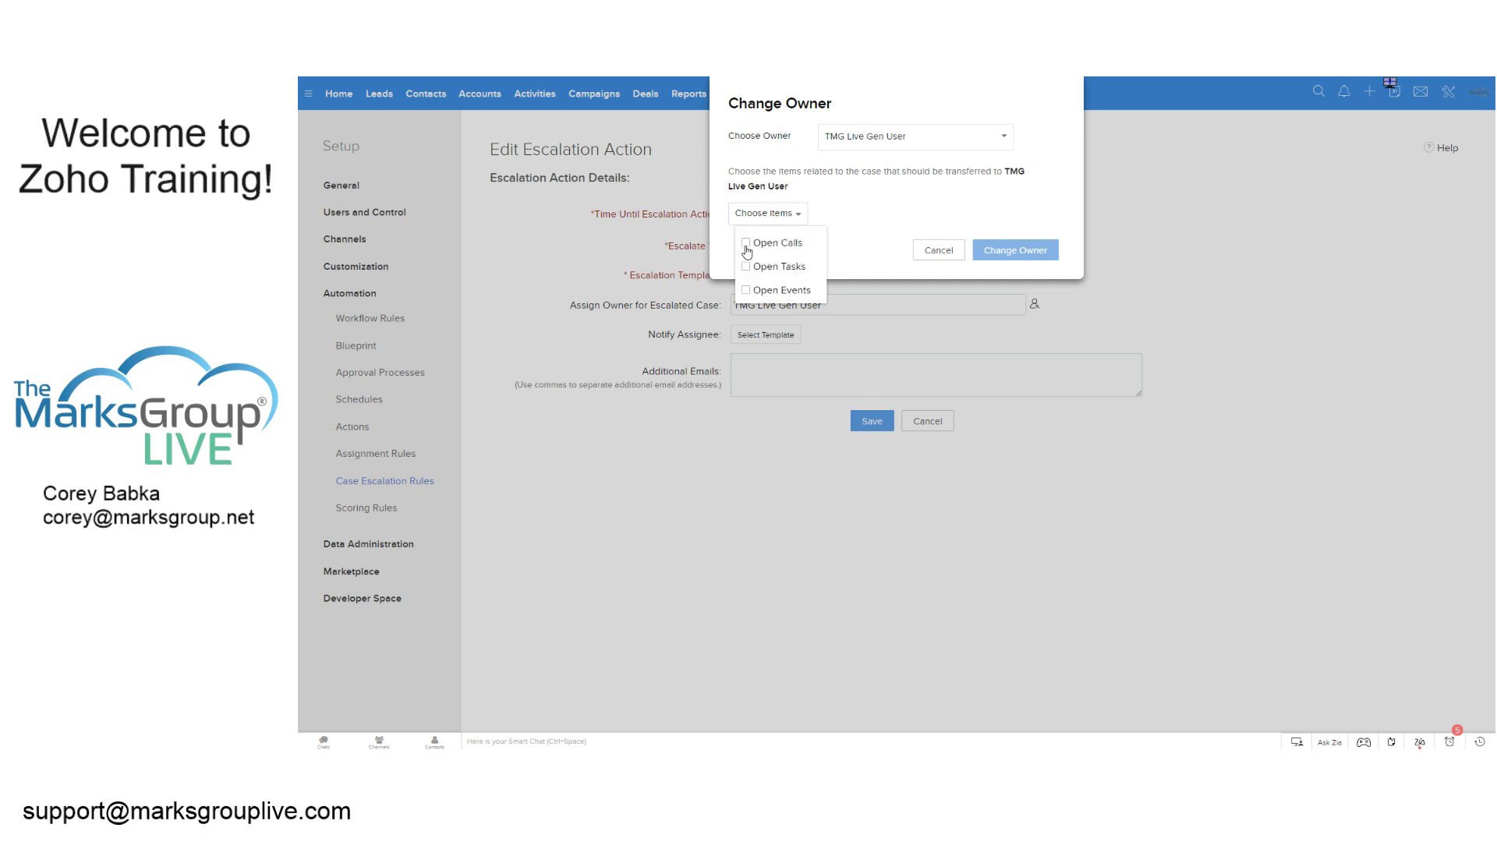
click(746, 243)
click(747, 266)
click(746, 289)
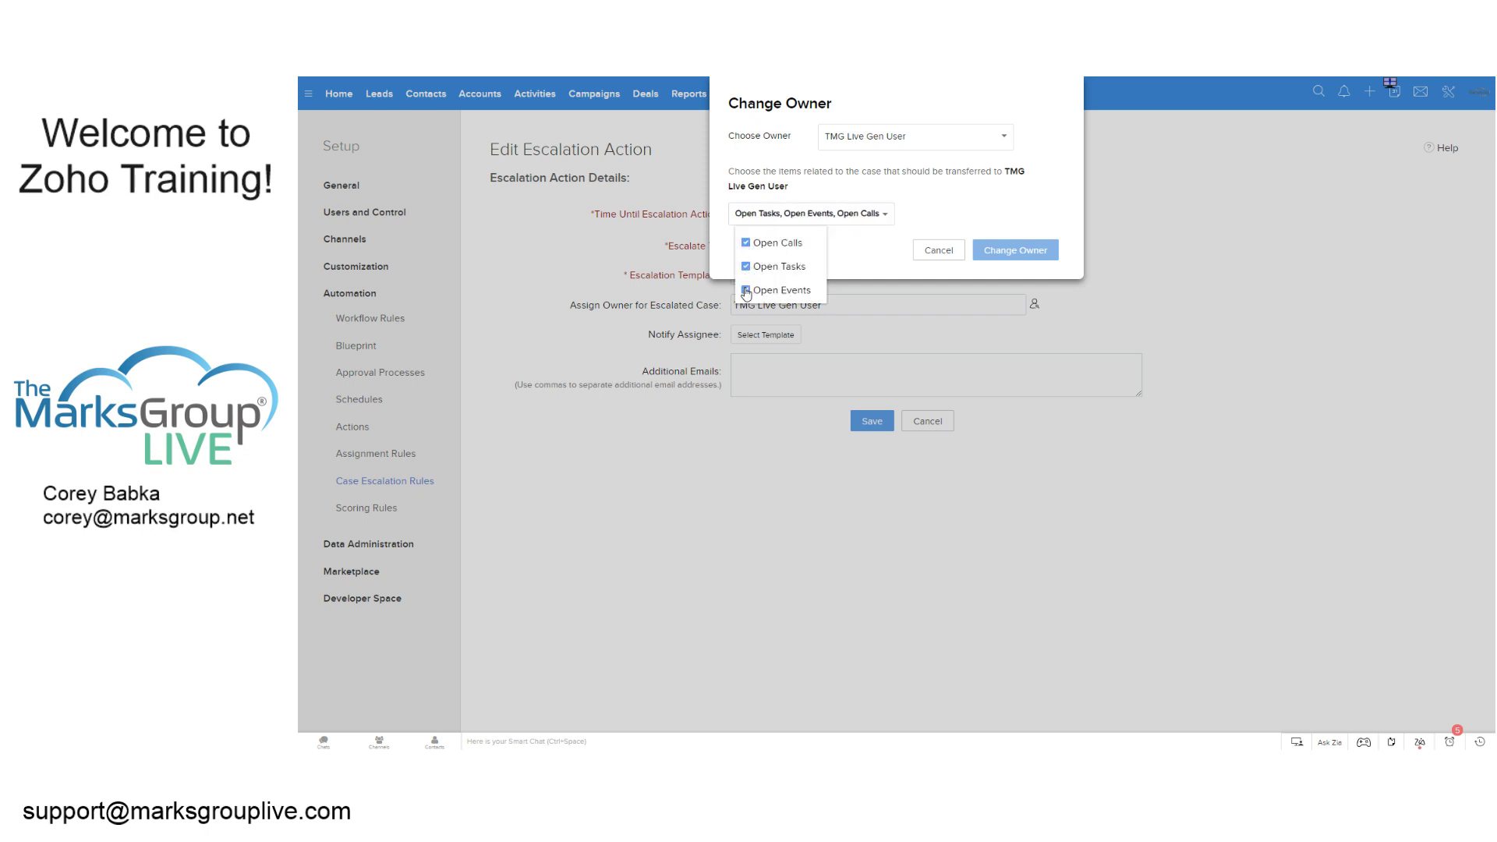
click(939, 250)
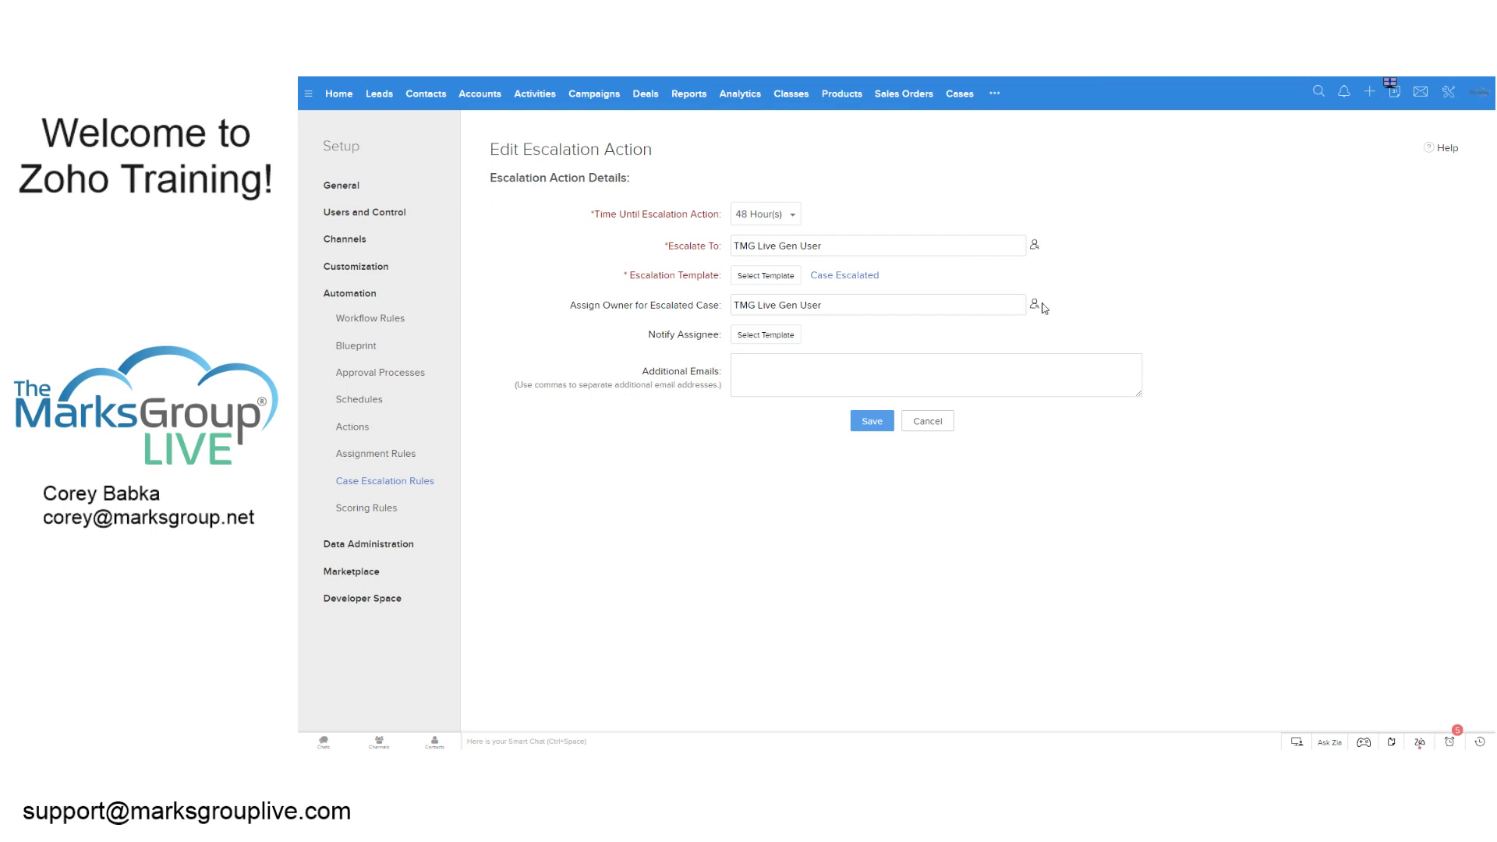
click(1034, 247)
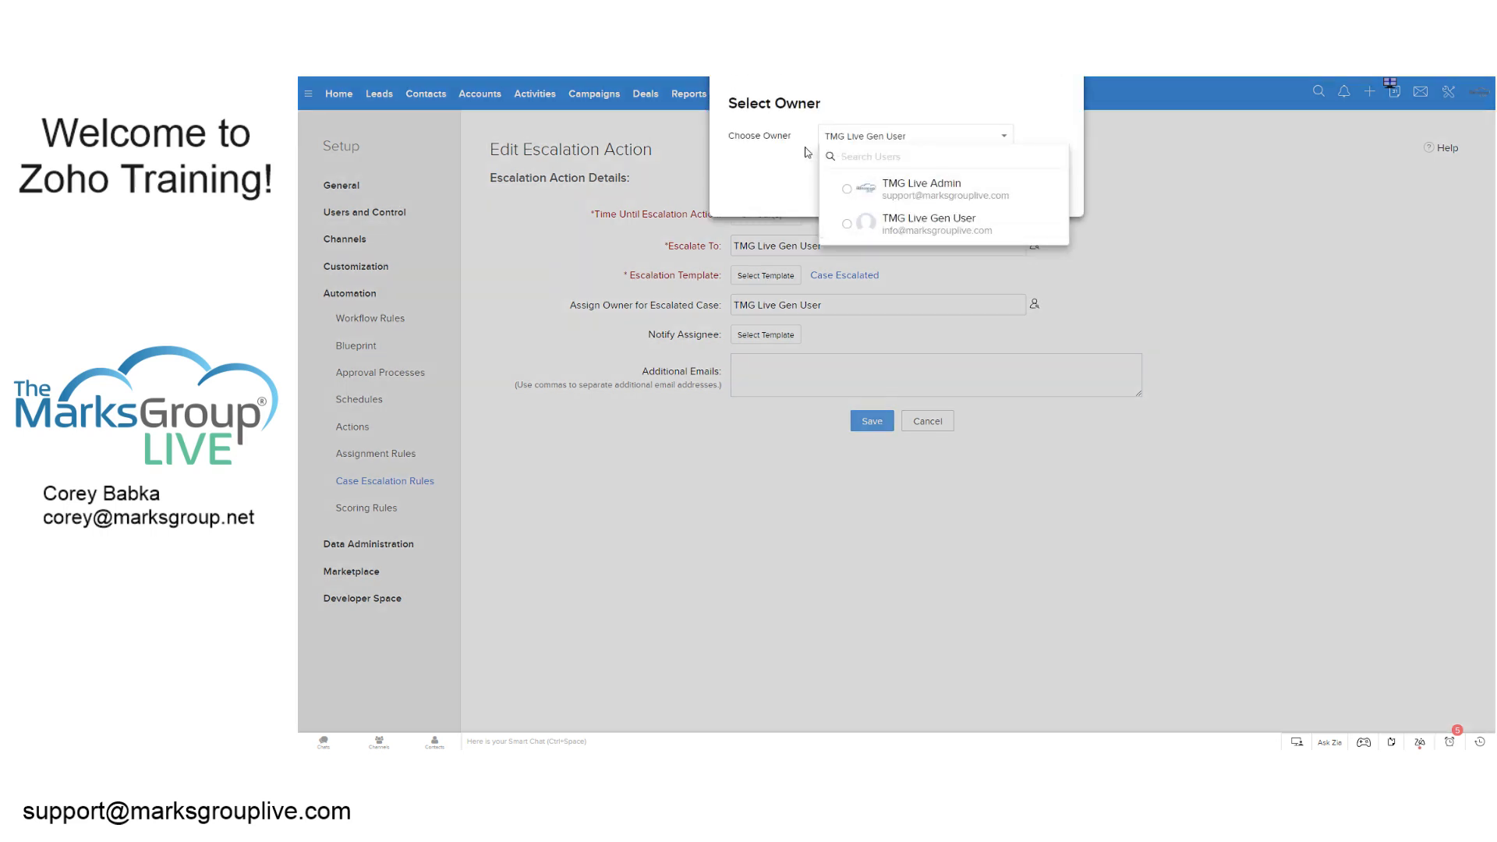
click(774, 148)
click(989, 187)
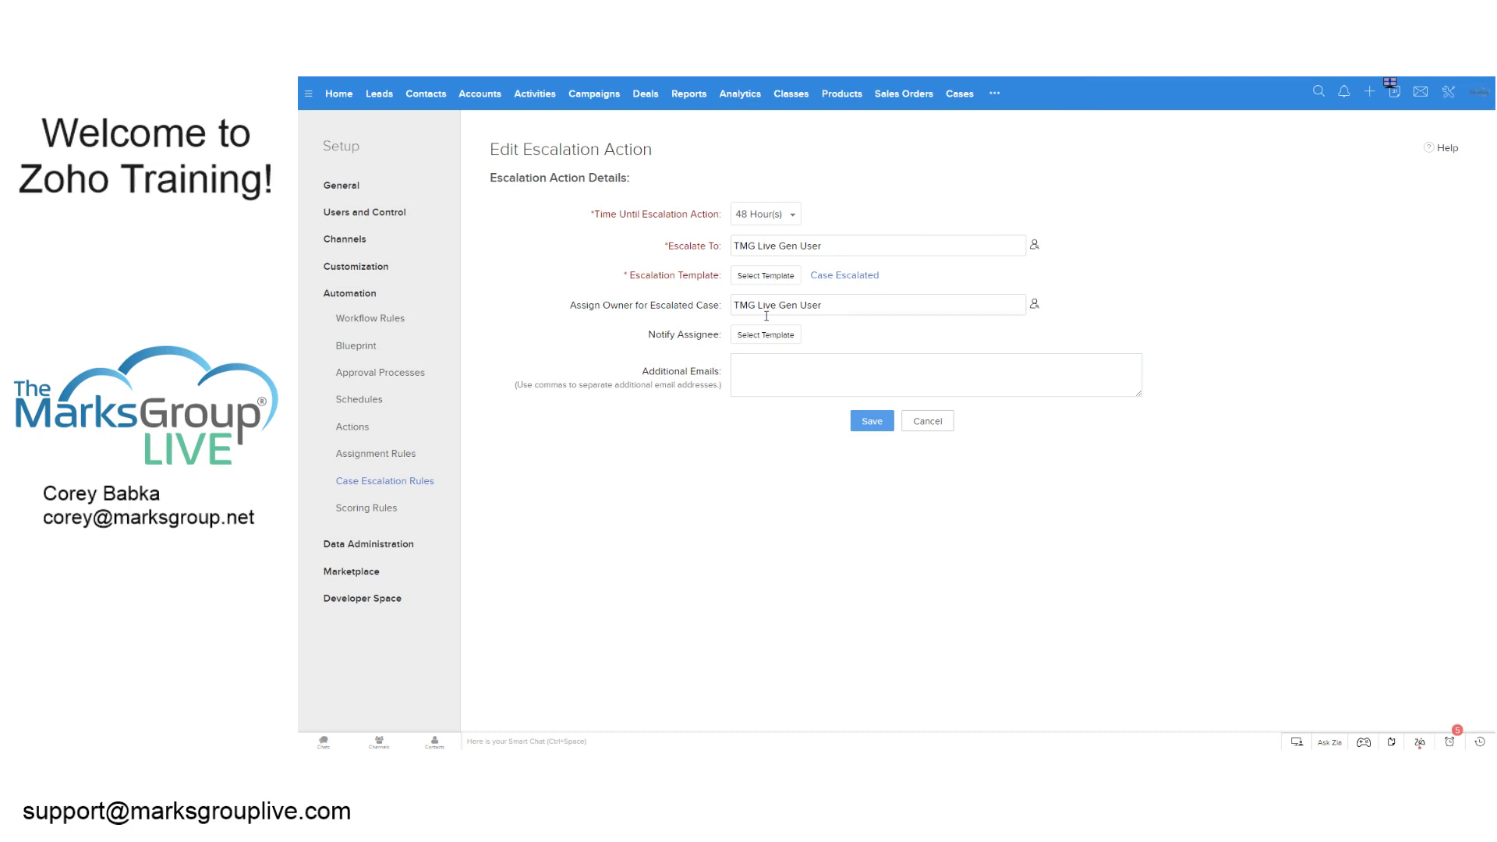
click(1034, 304)
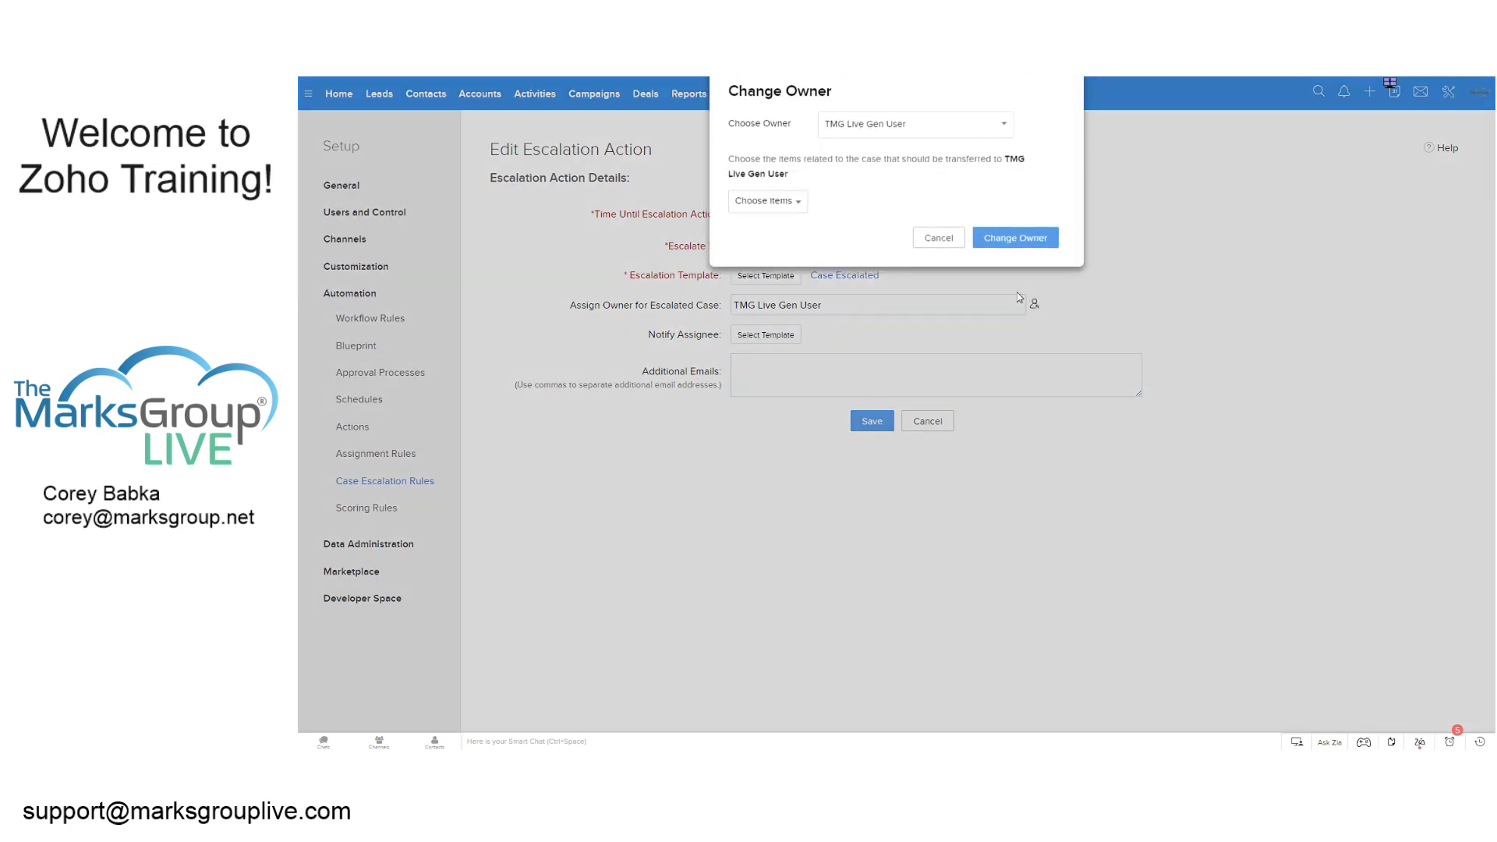
click(782, 233)
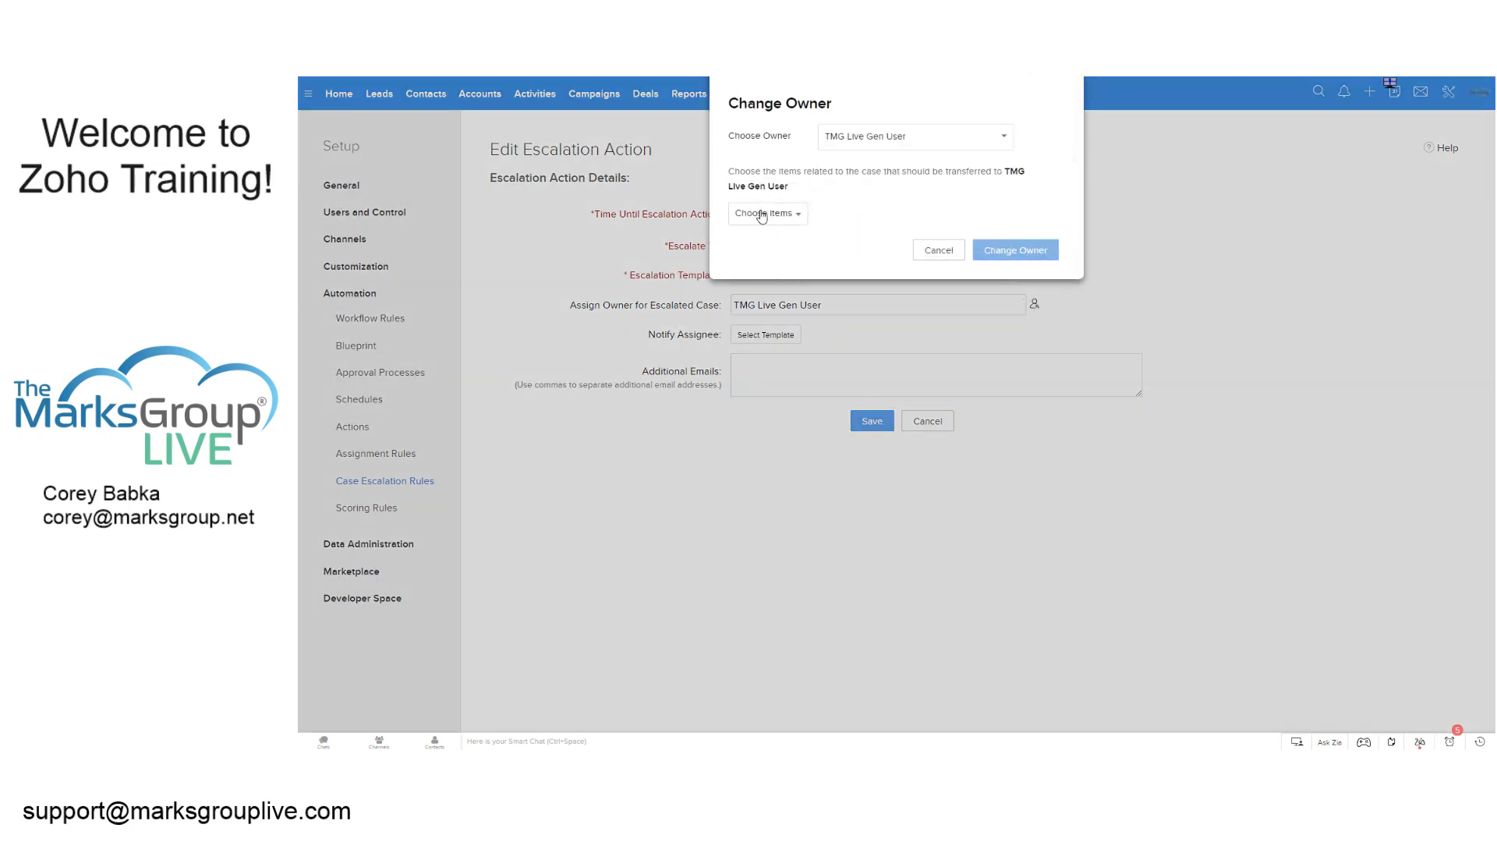
drag(793, 171, 950, 171)
click(952, 249)
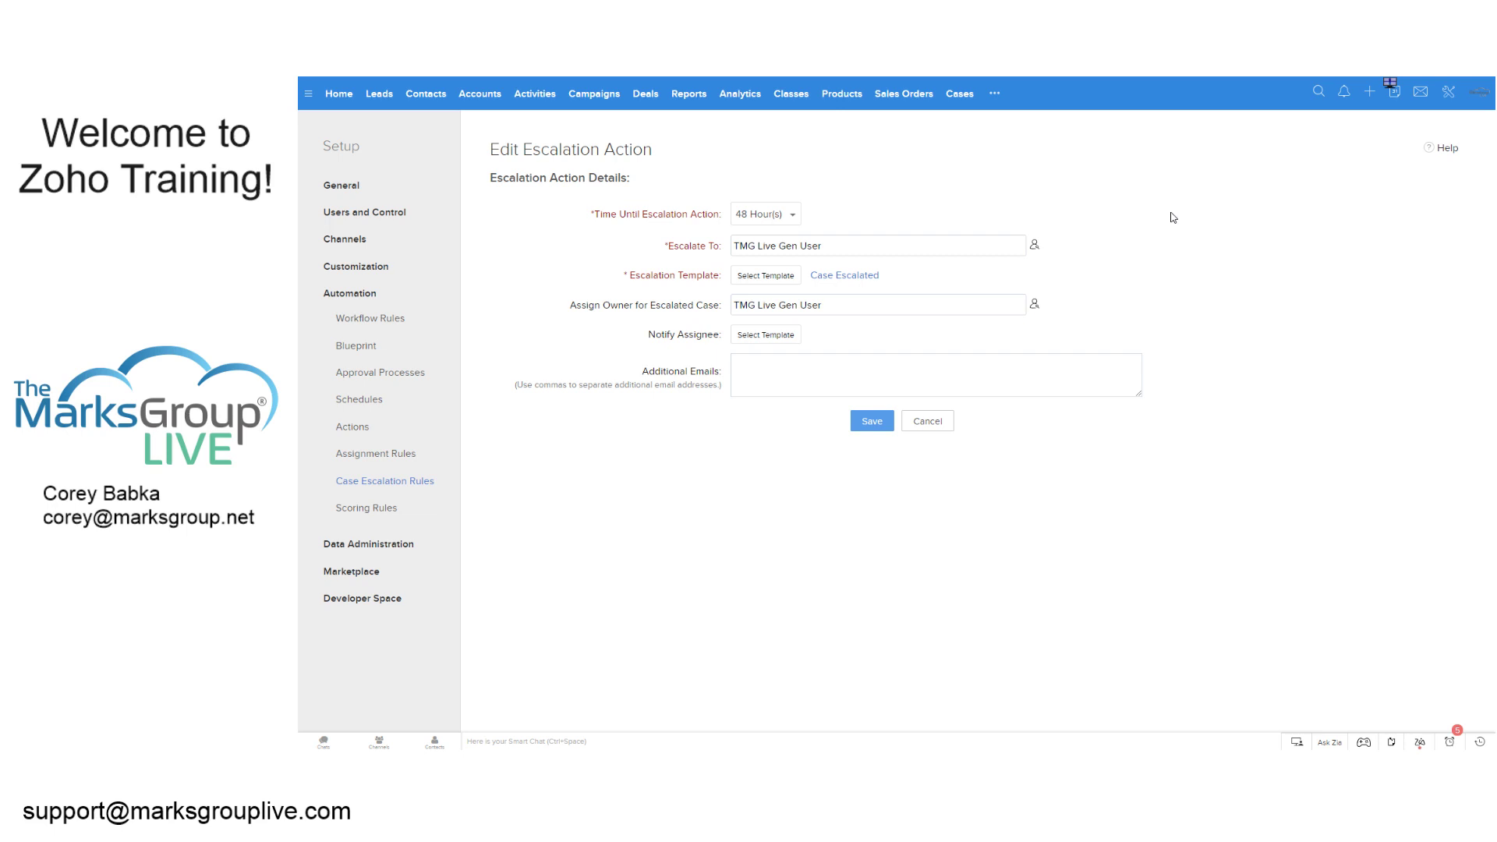
- Check the assigned owner, leave Additional Emails empty, and cancel the escalation action form unsaved
drag(841, 305, 743, 314)
click(825, 302)
click(767, 367)
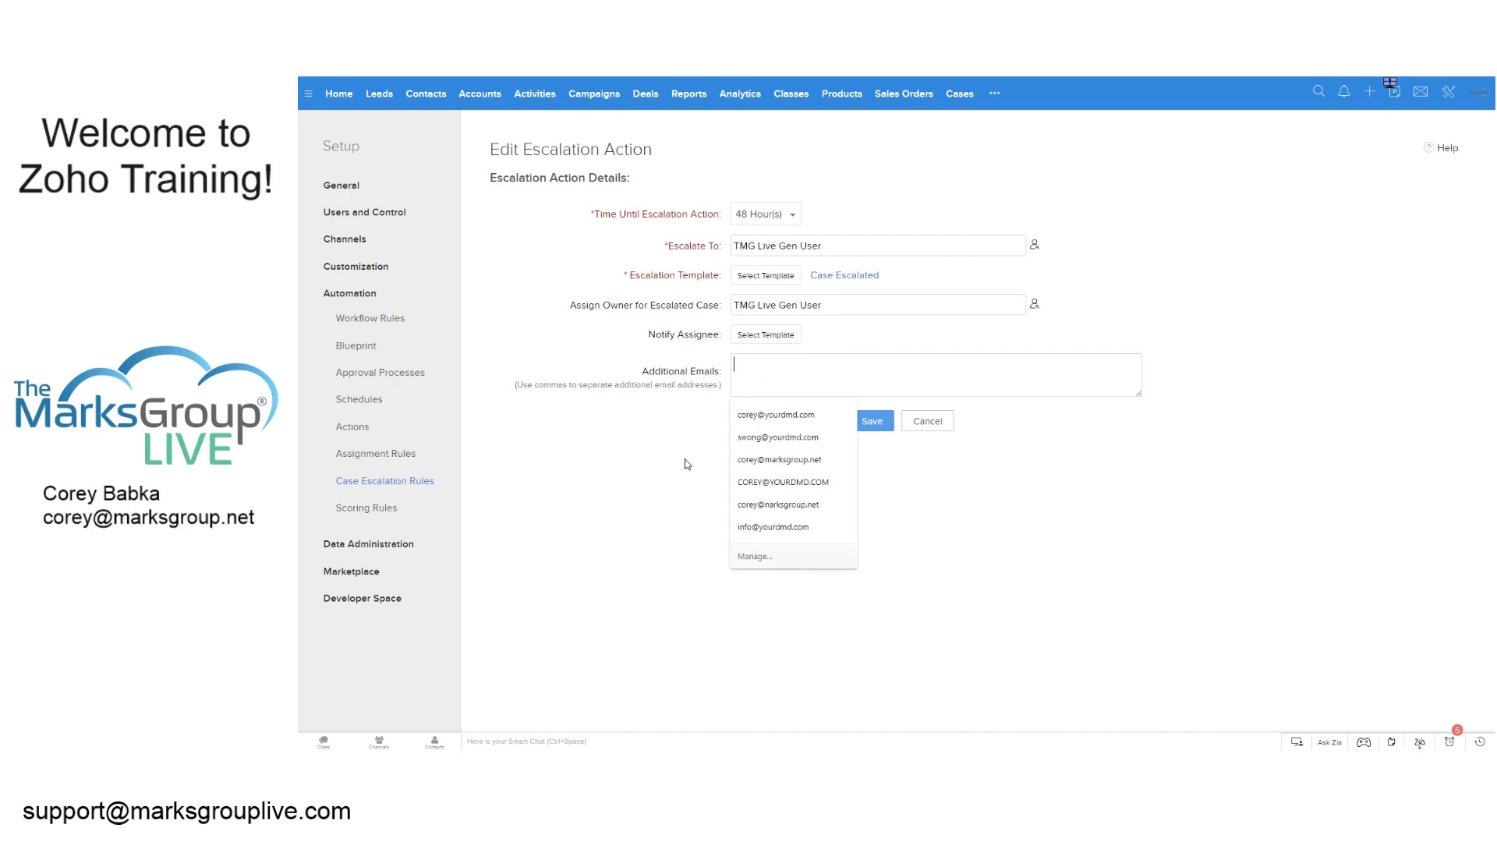
click(687, 465)
click(772, 356)
click(669, 511)
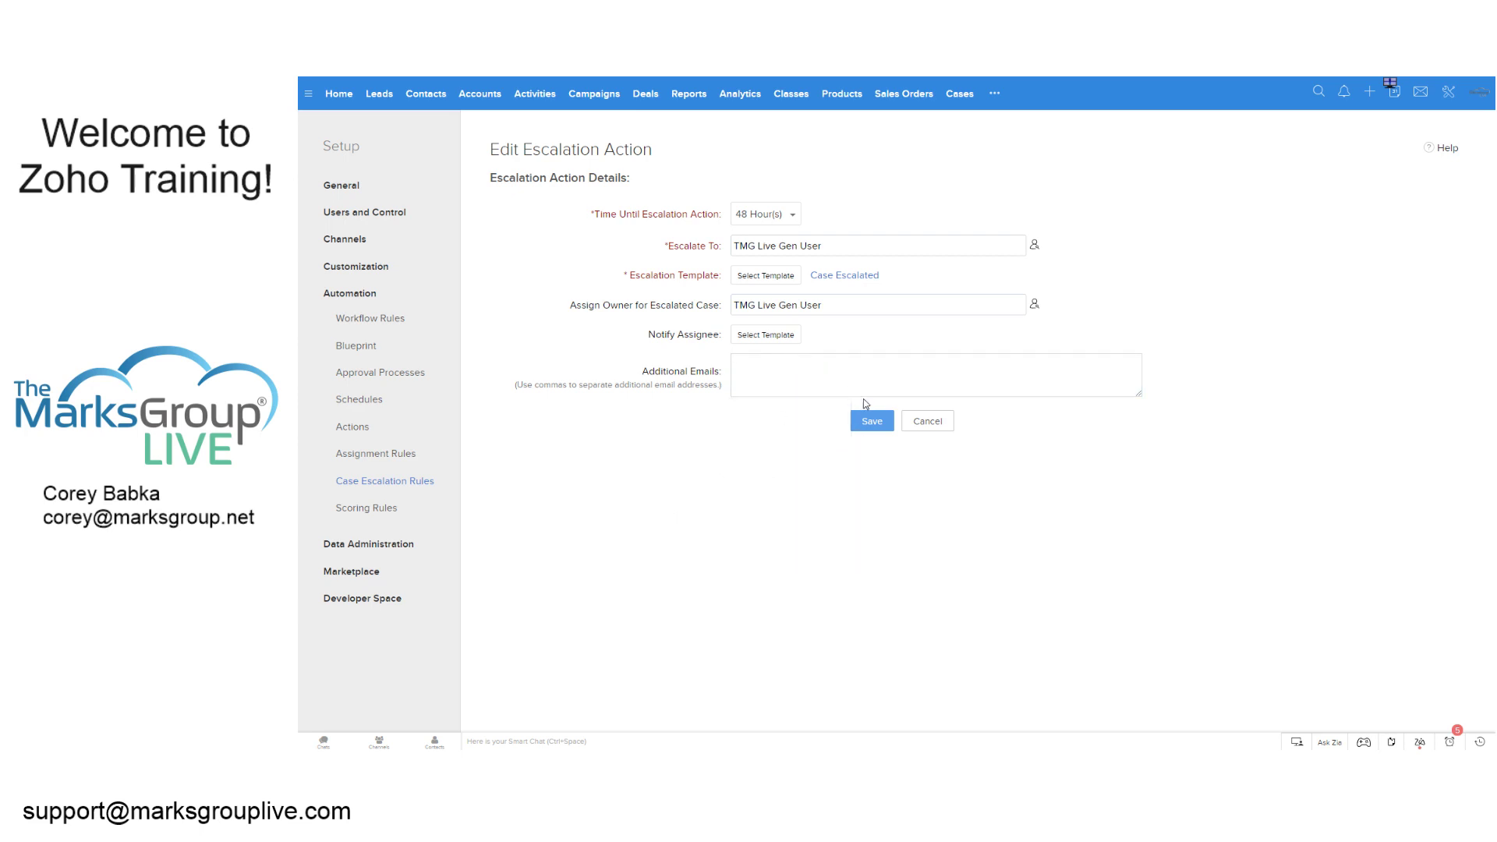
click(930, 421)
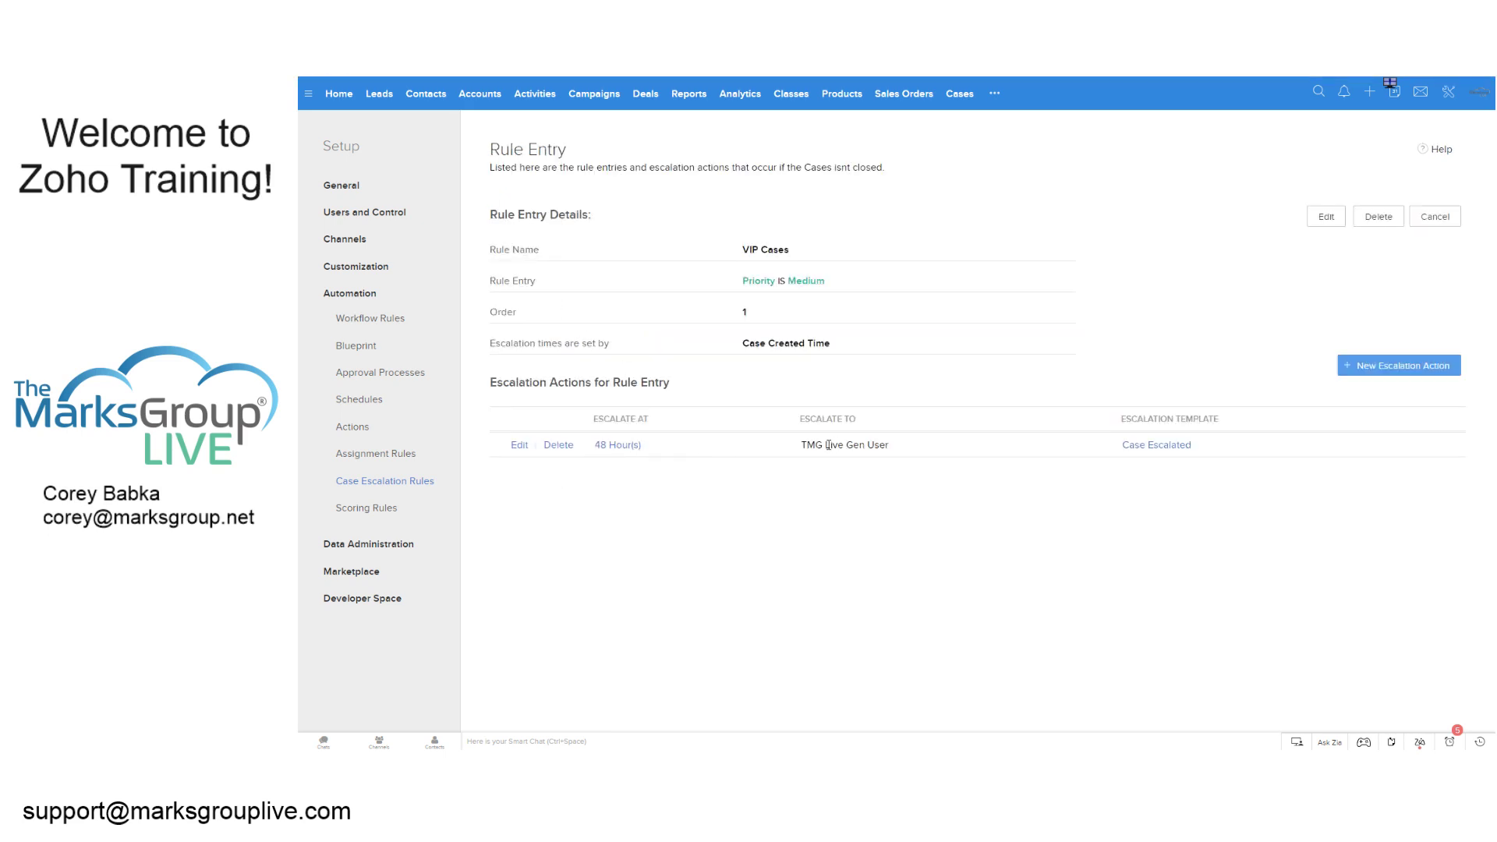
- Inspect VIP Cases' Priority IS High 24-hour escalation action without changes, then return to the rules list
click(1447, 224)
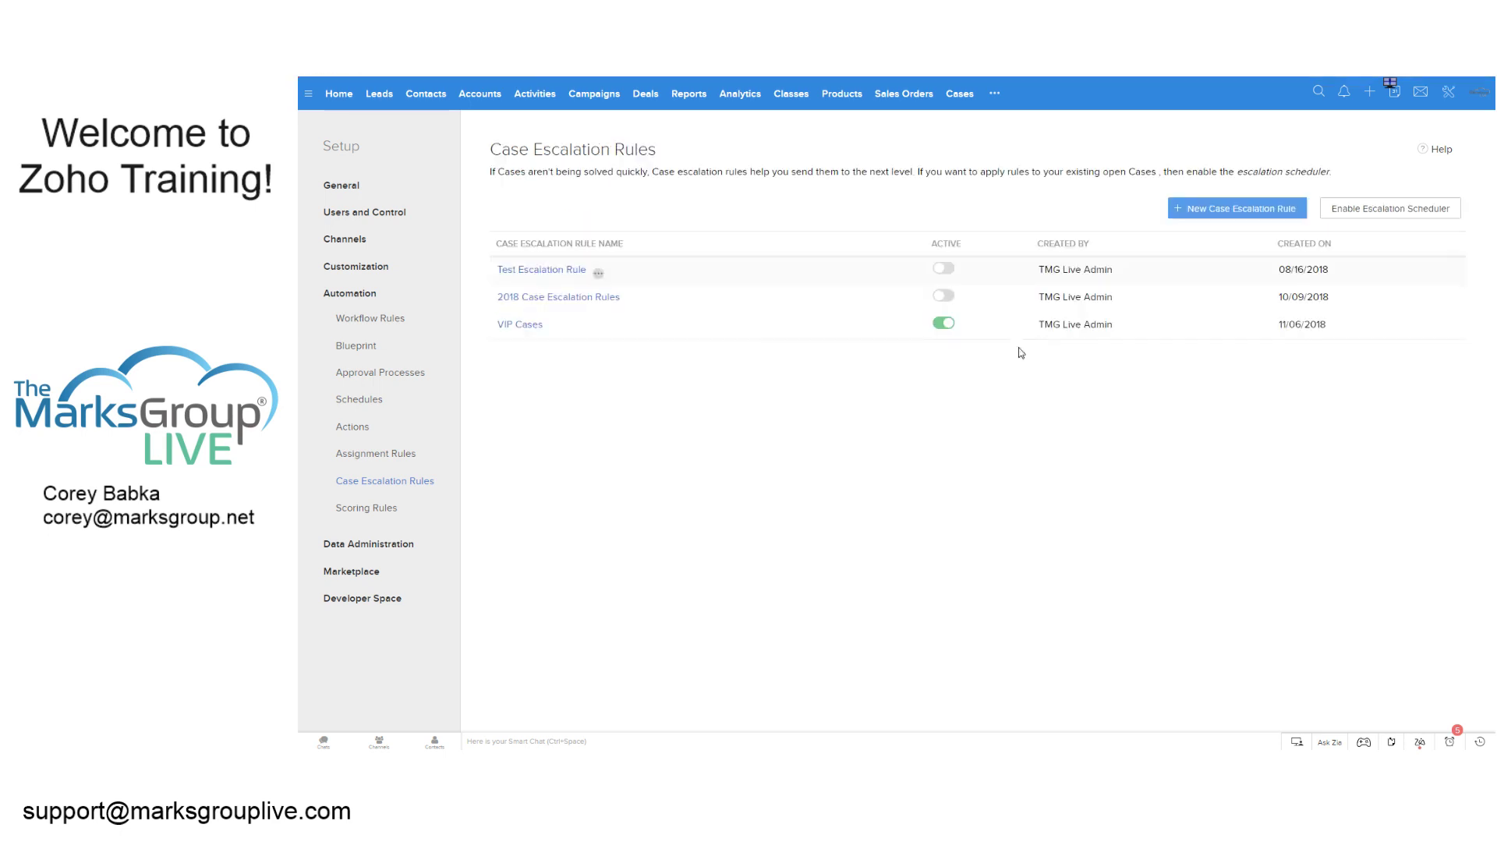
click(542, 325)
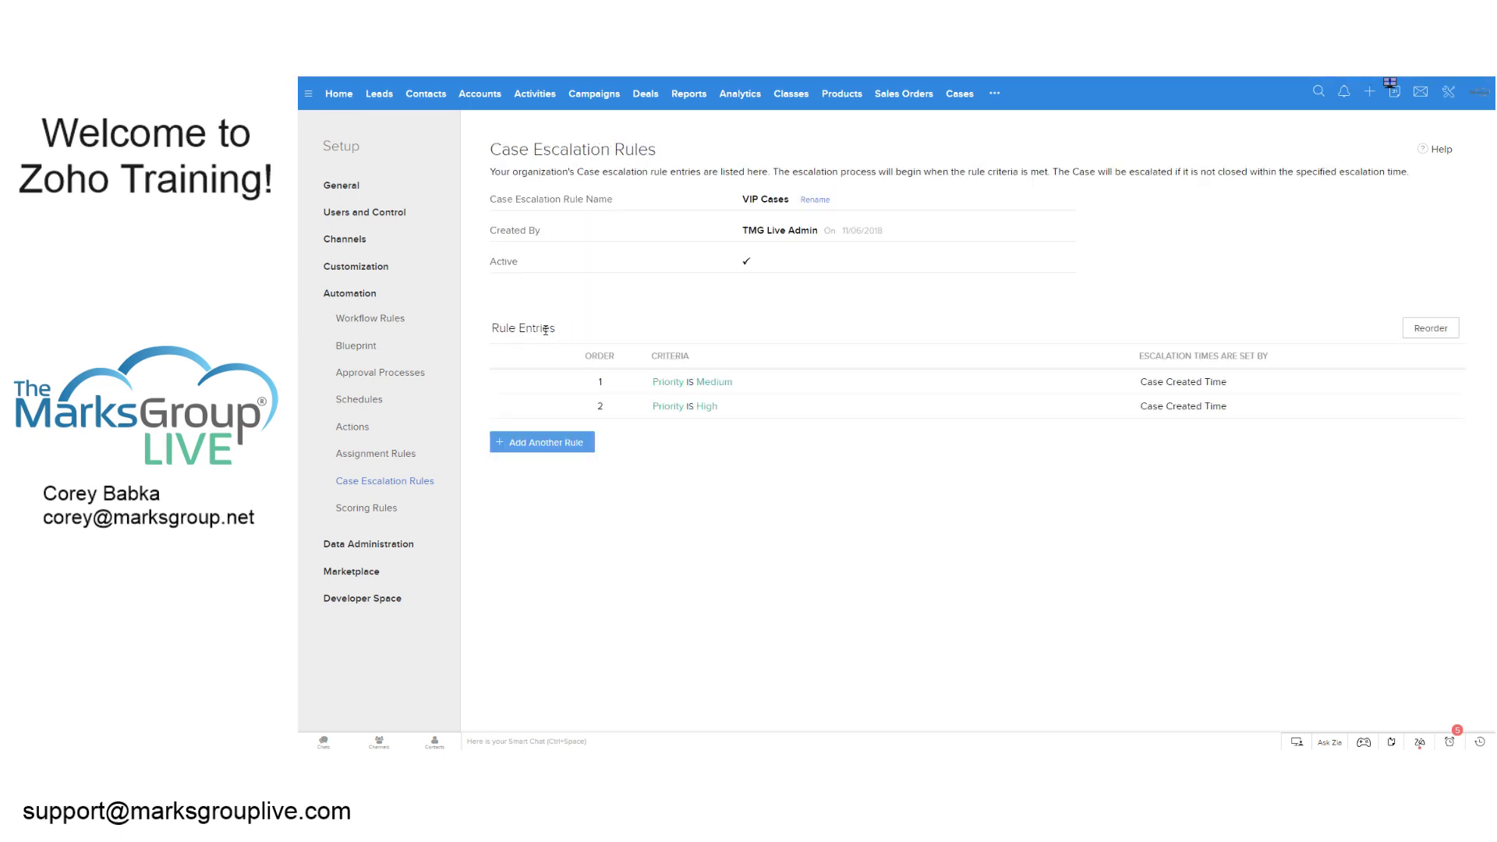
click(706, 407)
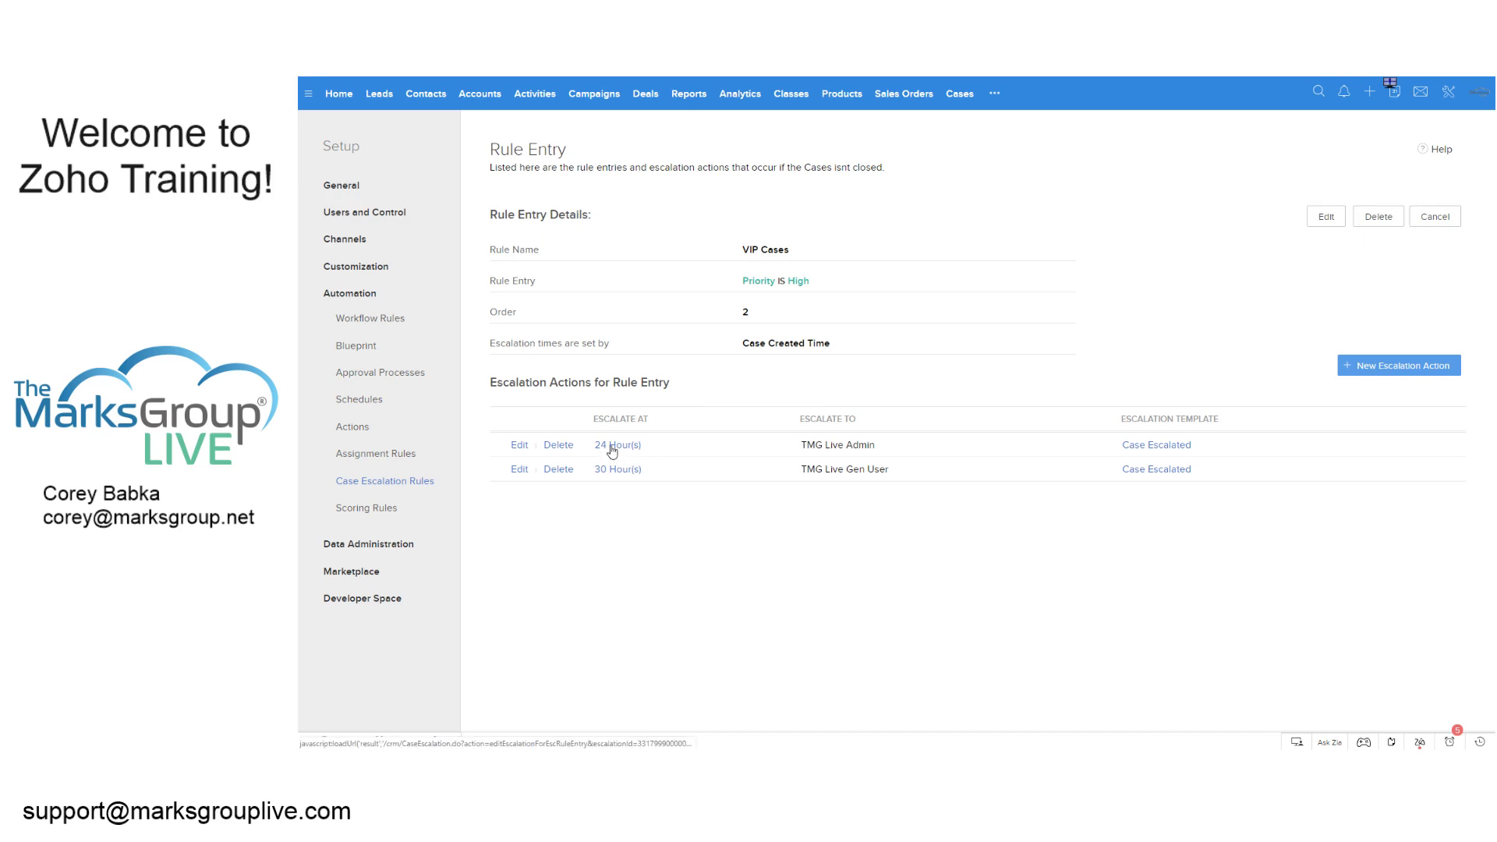
click(519, 446)
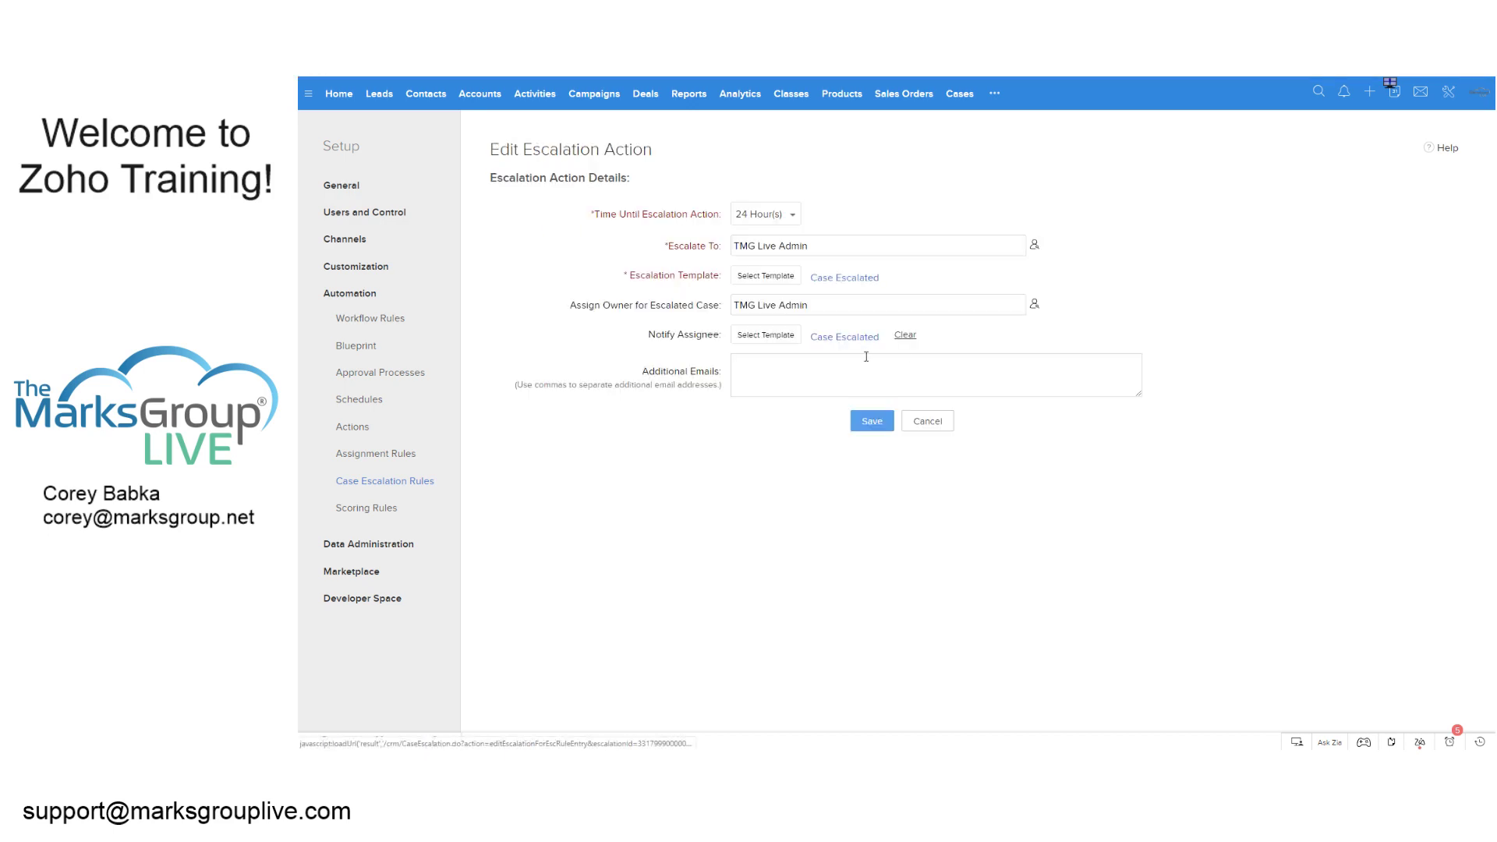
click(925, 421)
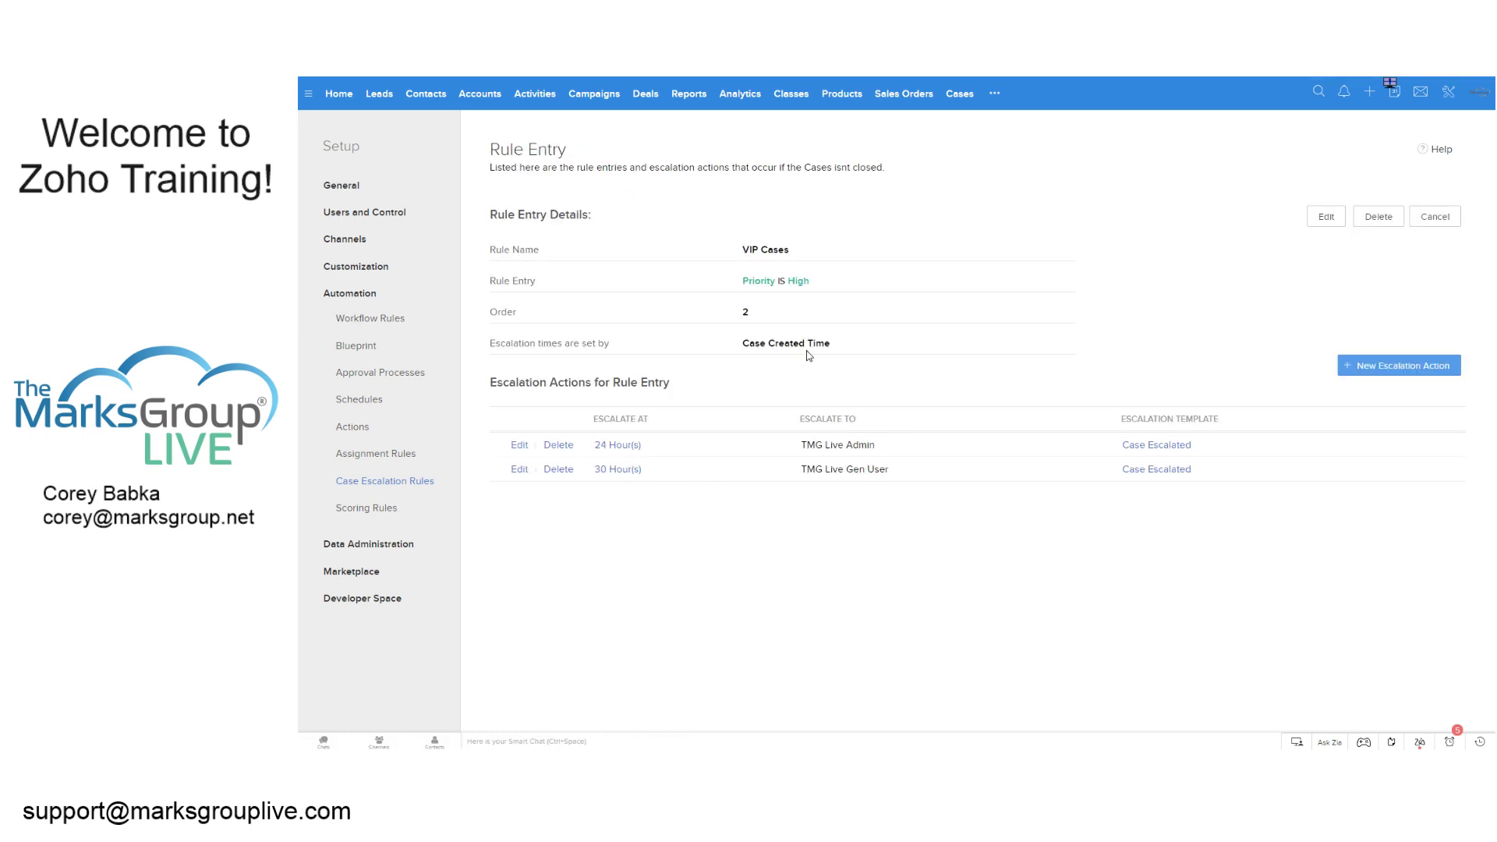
click(1437, 218)
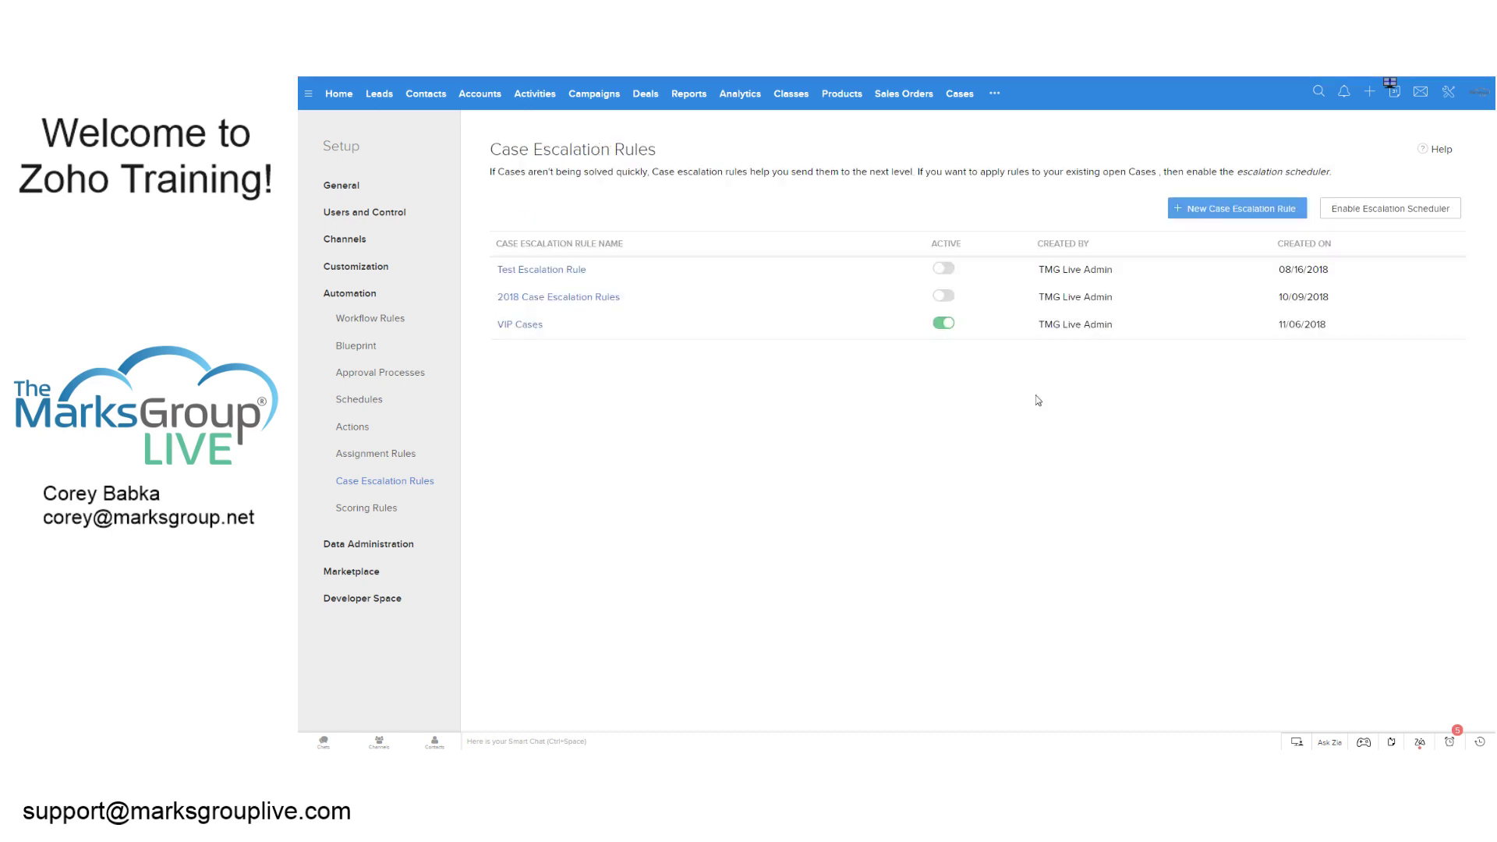
- Renumber the VIP Cases entries so Priority IS High is 1 and Medium is 2, then save
click(519, 326)
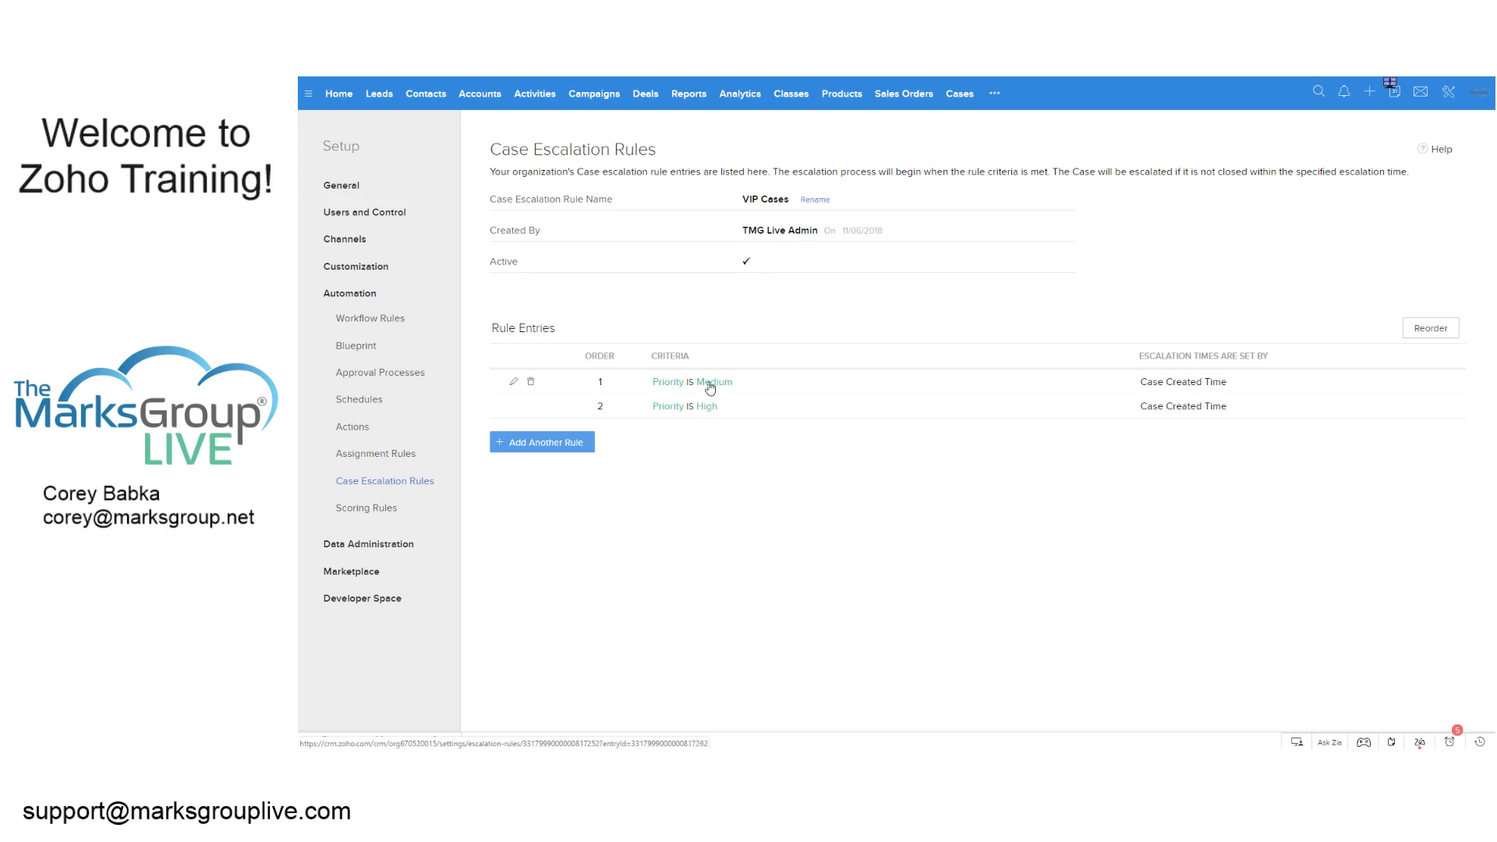
click(1443, 331)
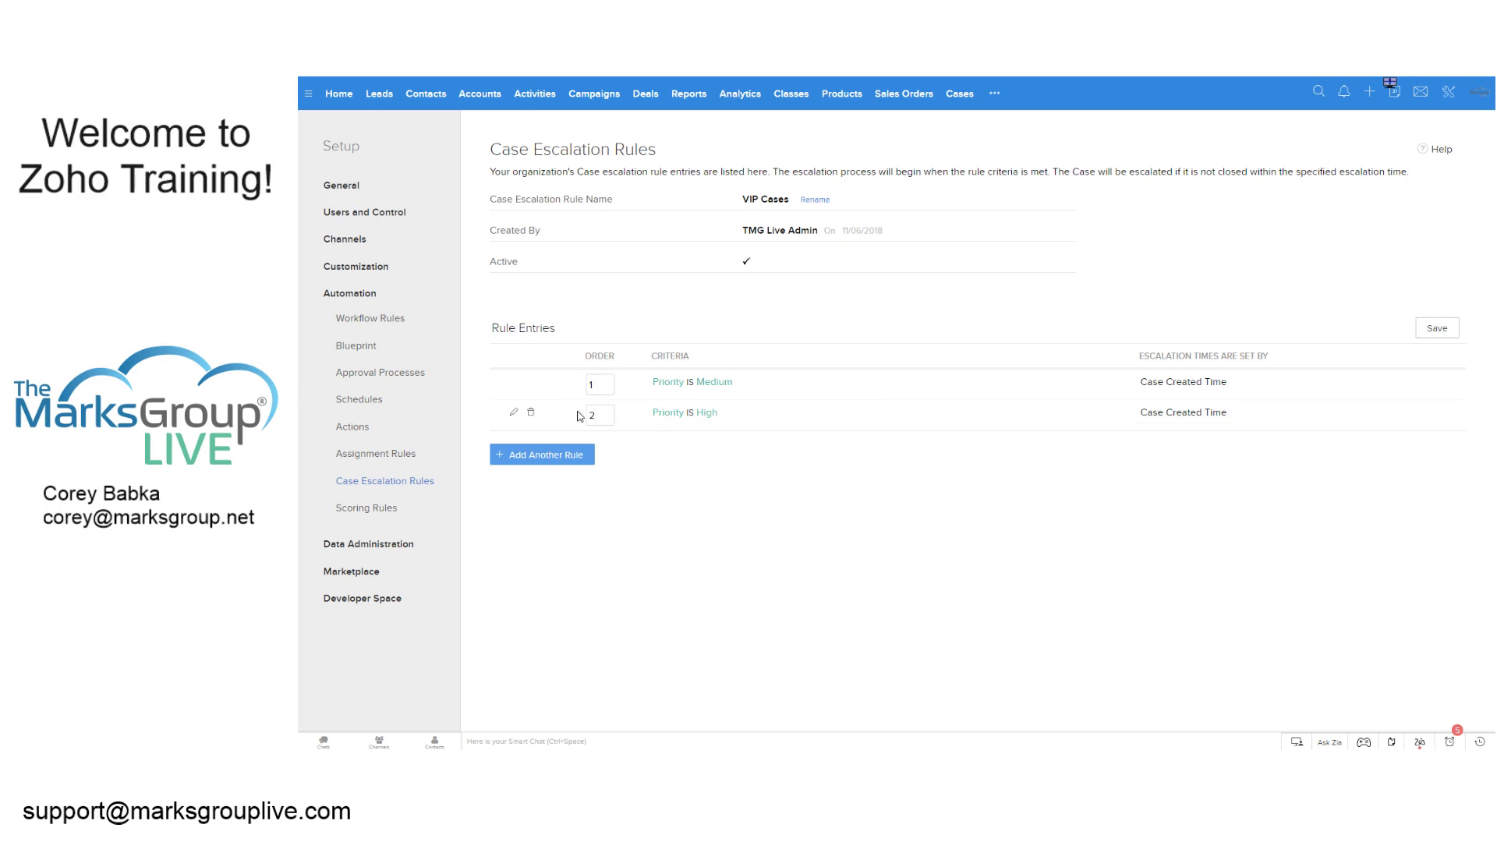
drag(598, 387, 578, 388)
text(2)
drag(607, 417, 583, 418)
text(1)
click(1437, 328)
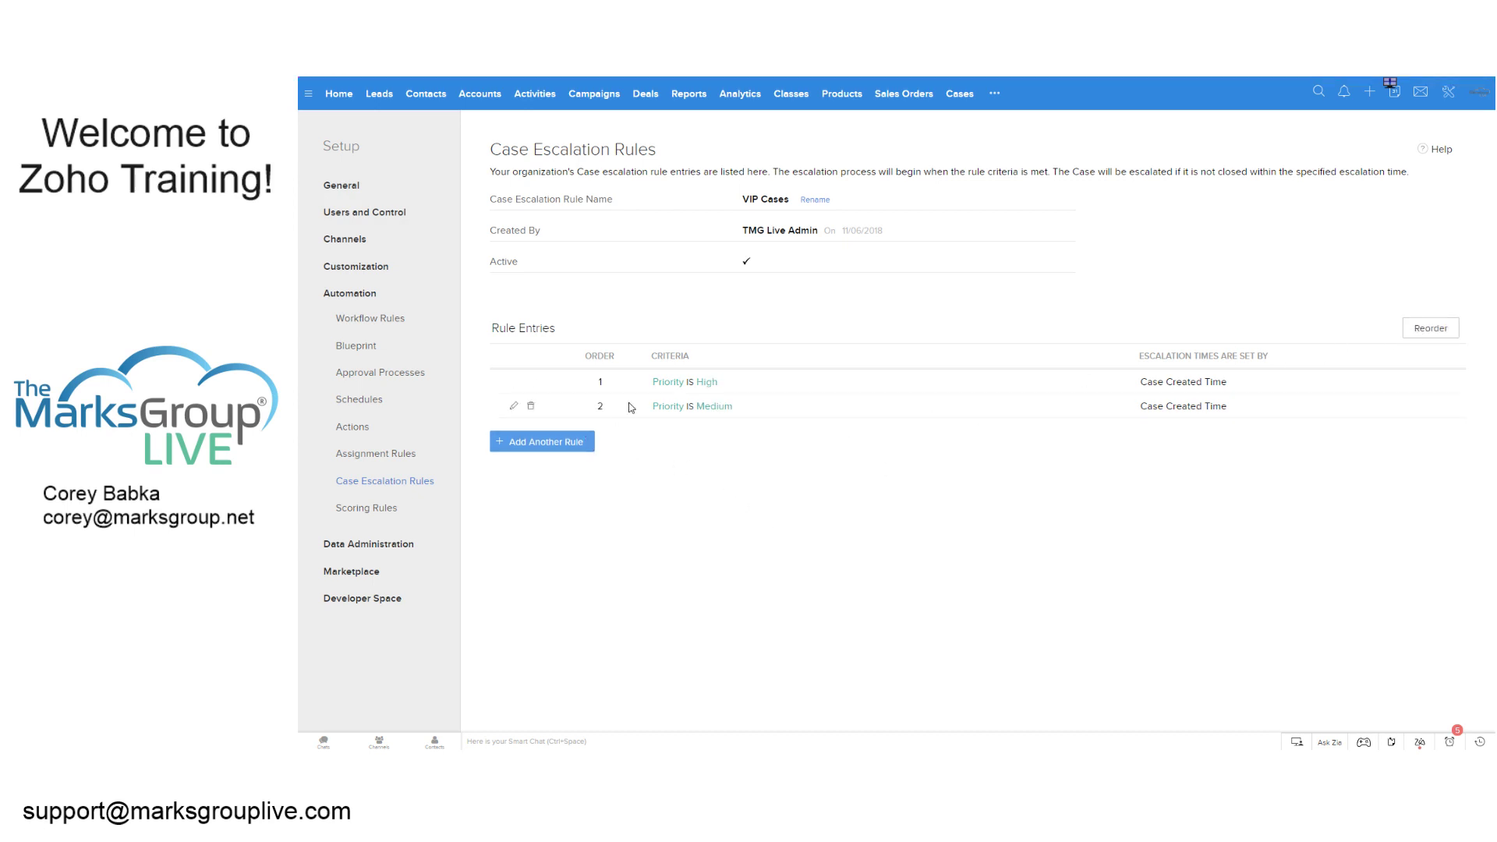
click(712, 384)
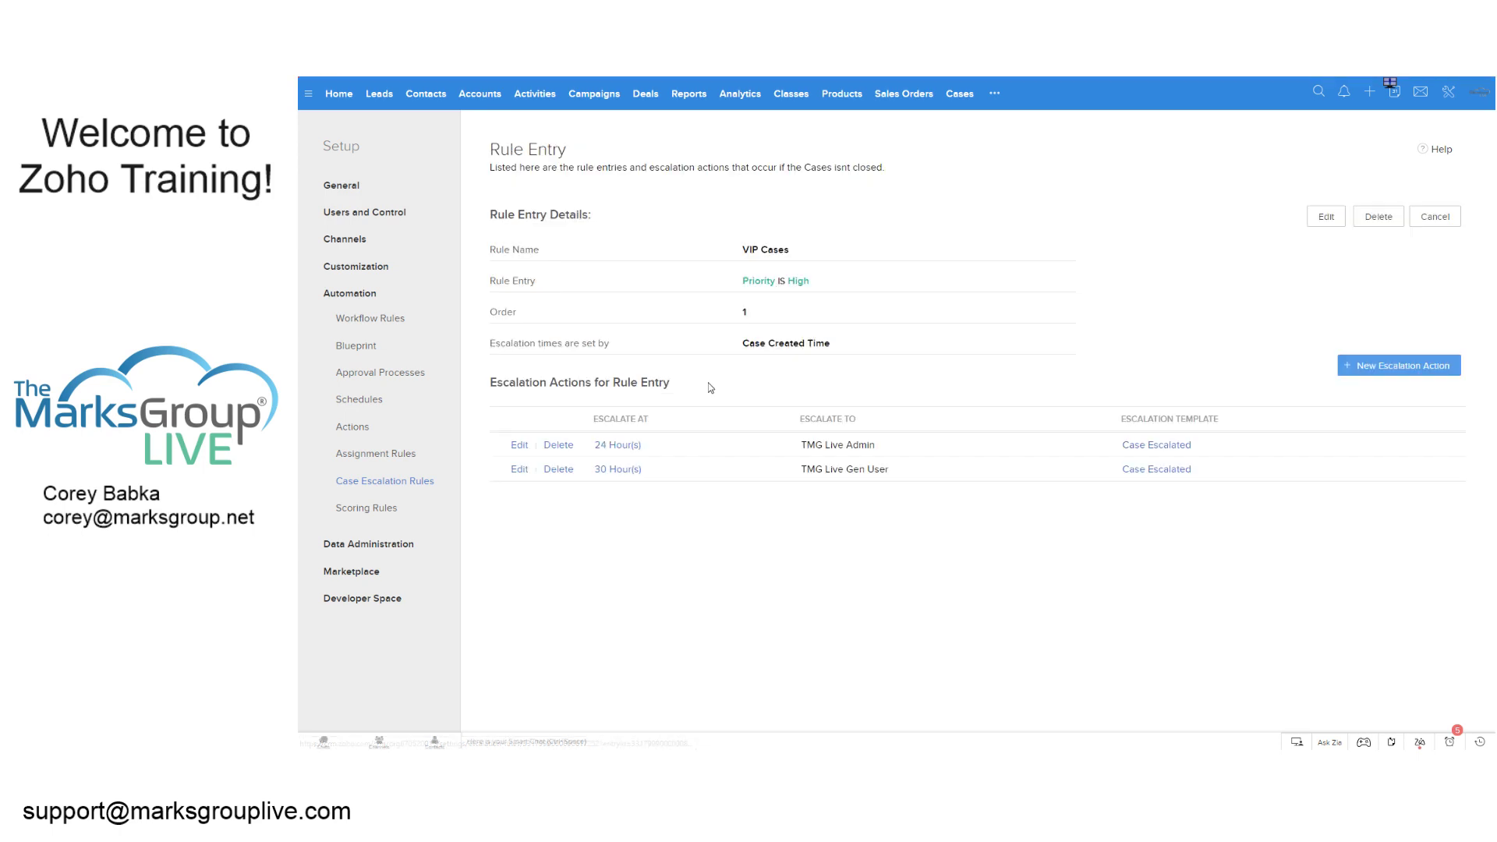
click(1435, 216)
- Inspect the VIP Cases Priority IS Medium entry, then go back to the rules list
click(511, 326)
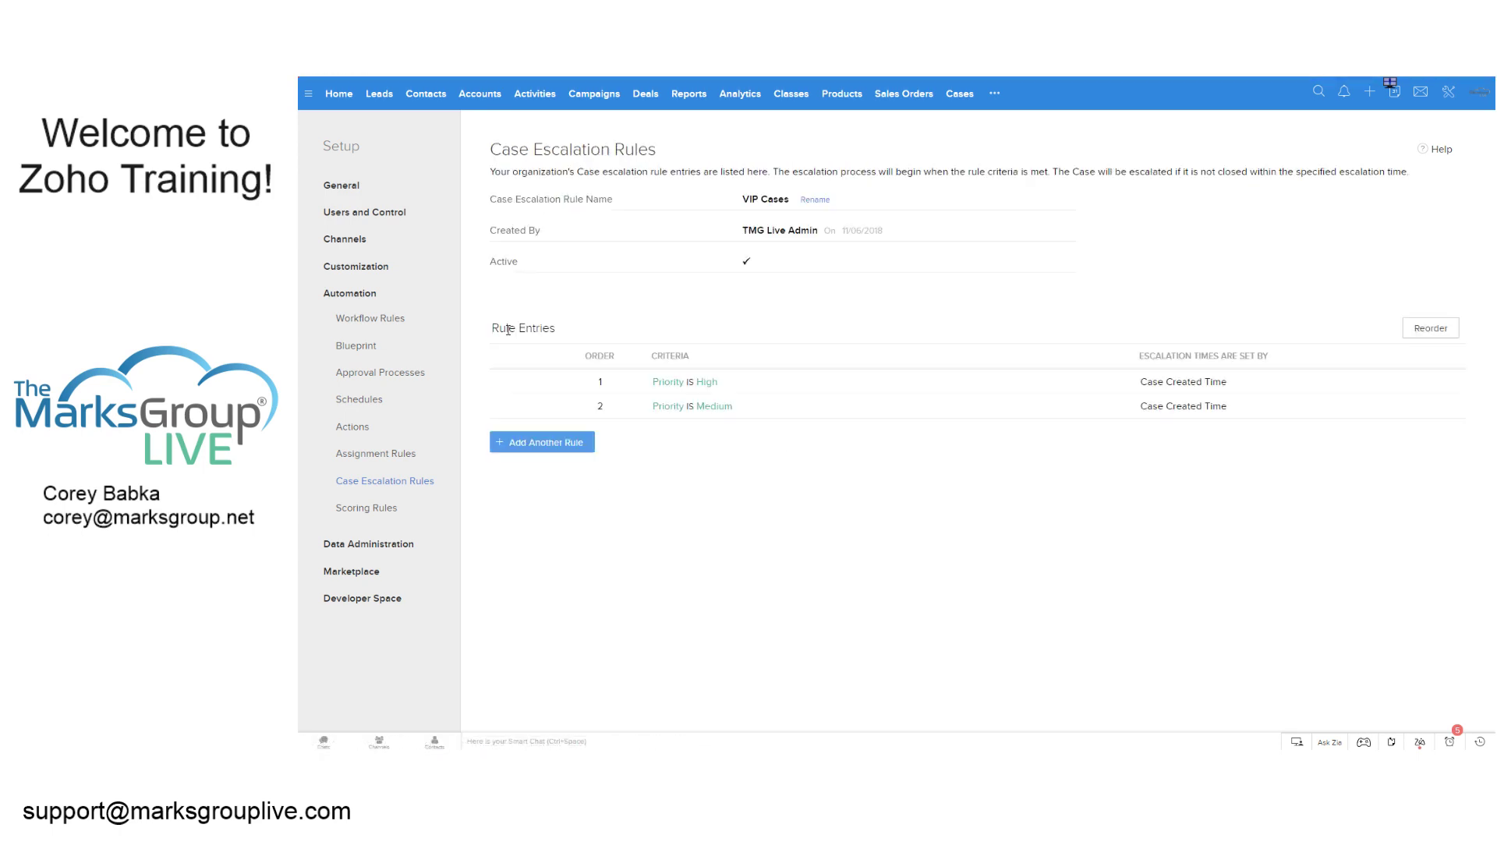
click(688, 408)
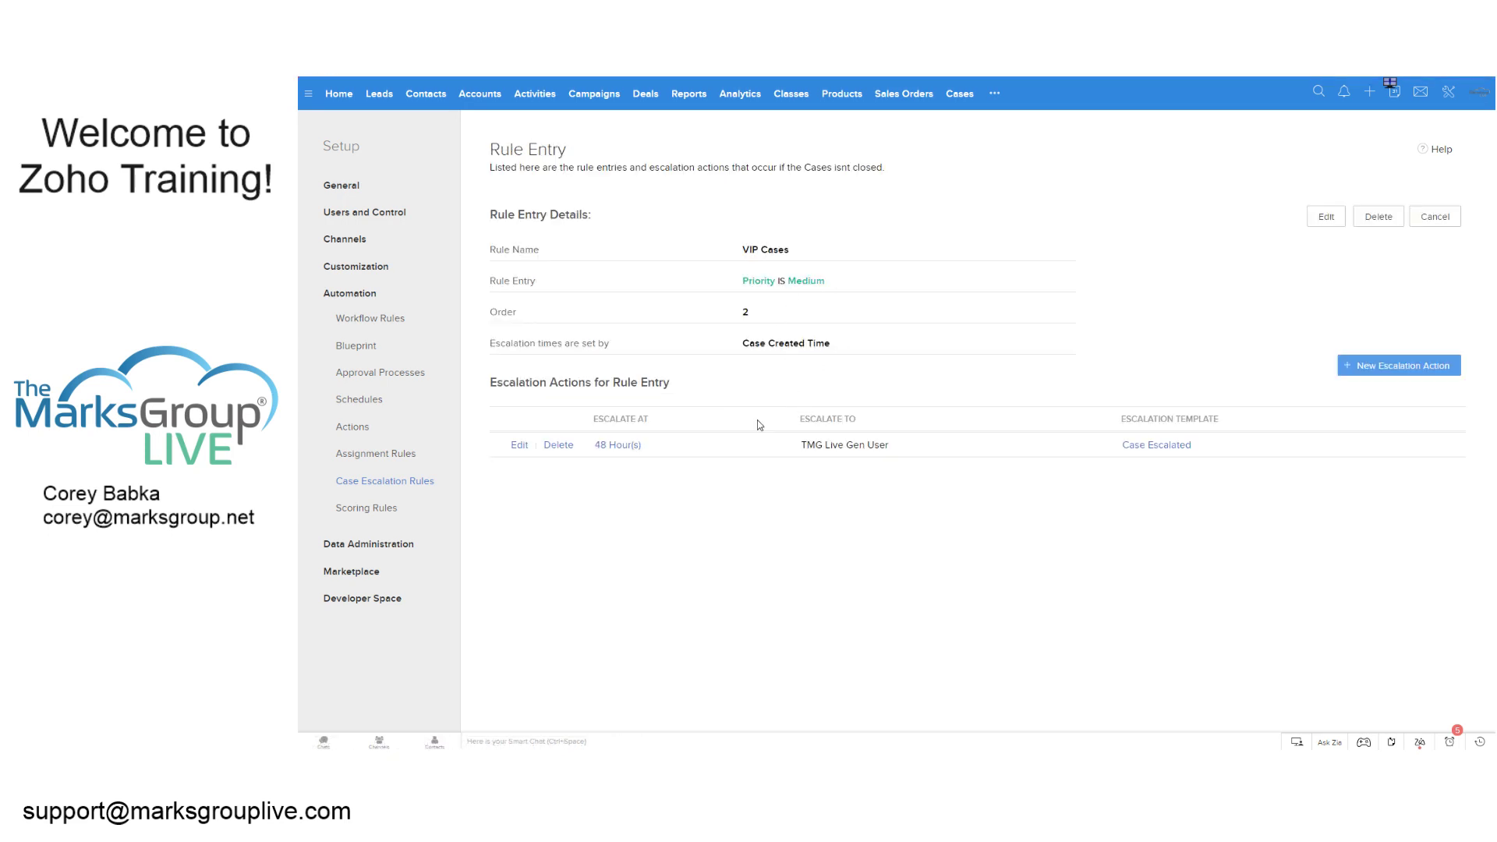
click(1431, 218)
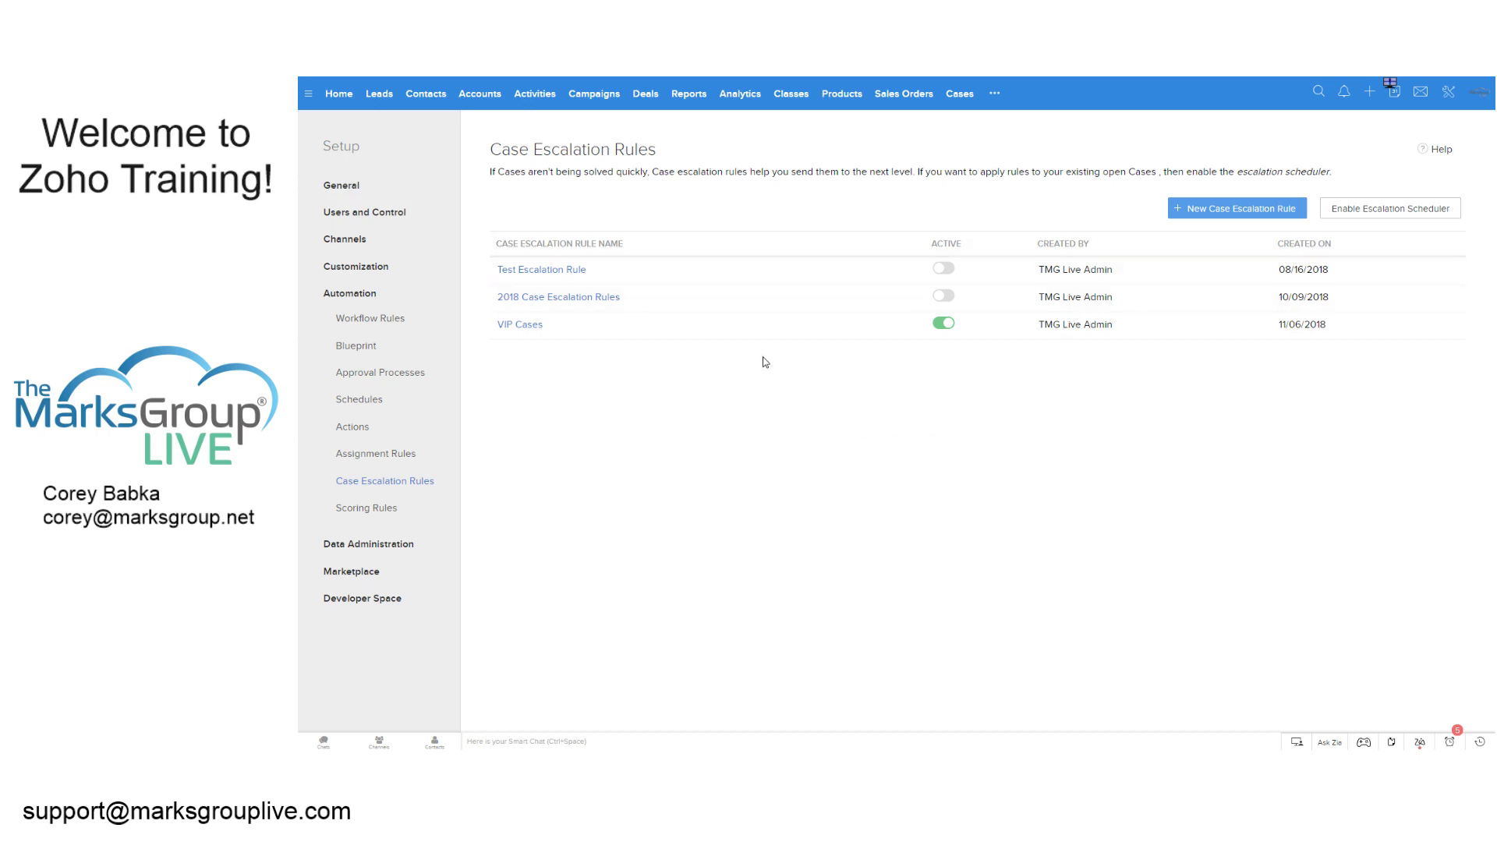
- Create an active rule named Product Escalation, leaving it active over VIP Cases
click(1230, 211)
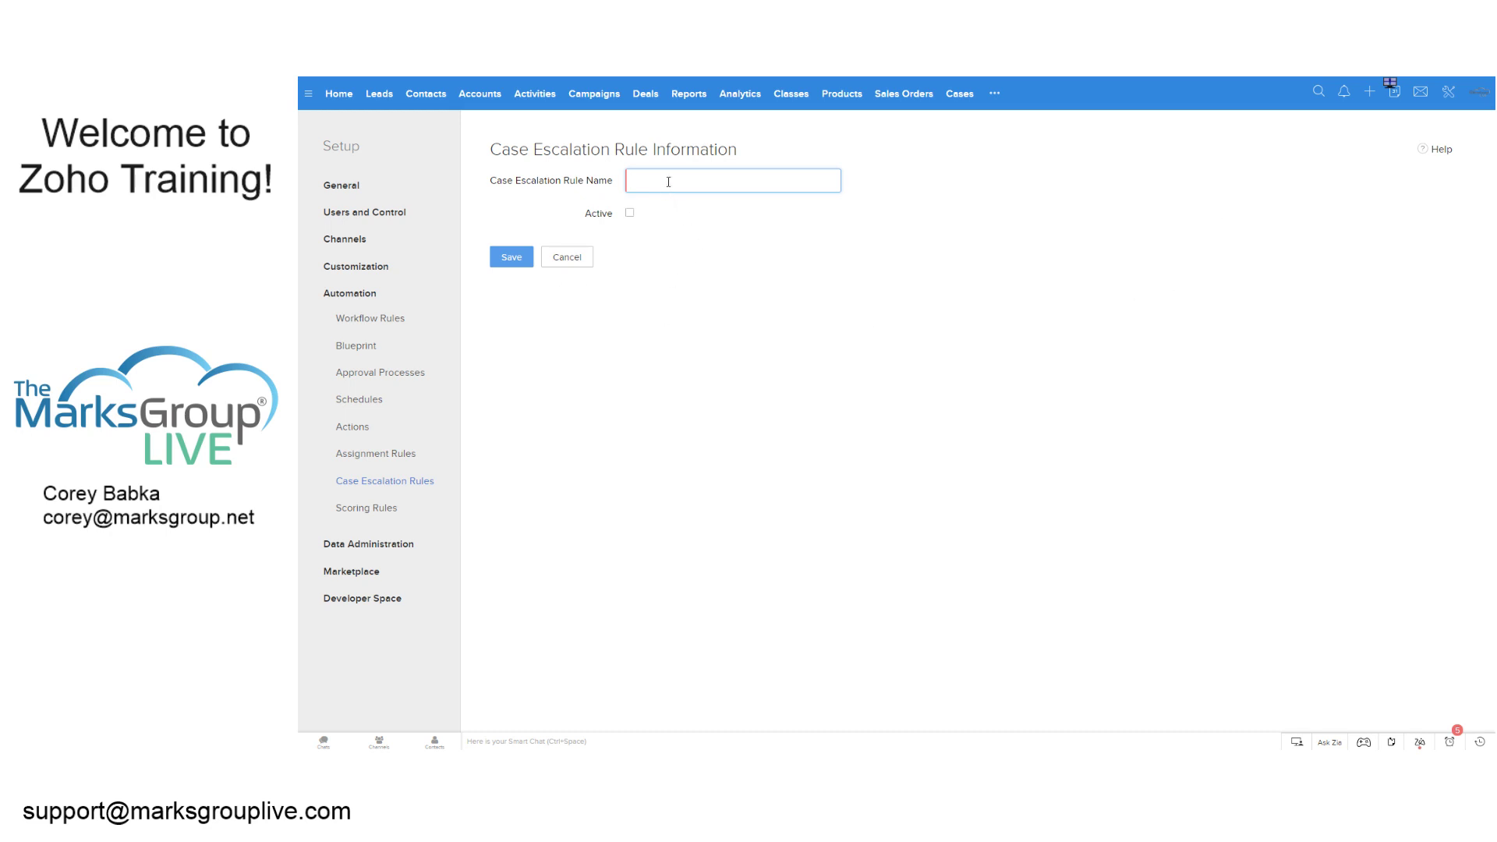
text(Prodyuct Escalation)
click(681, 152)
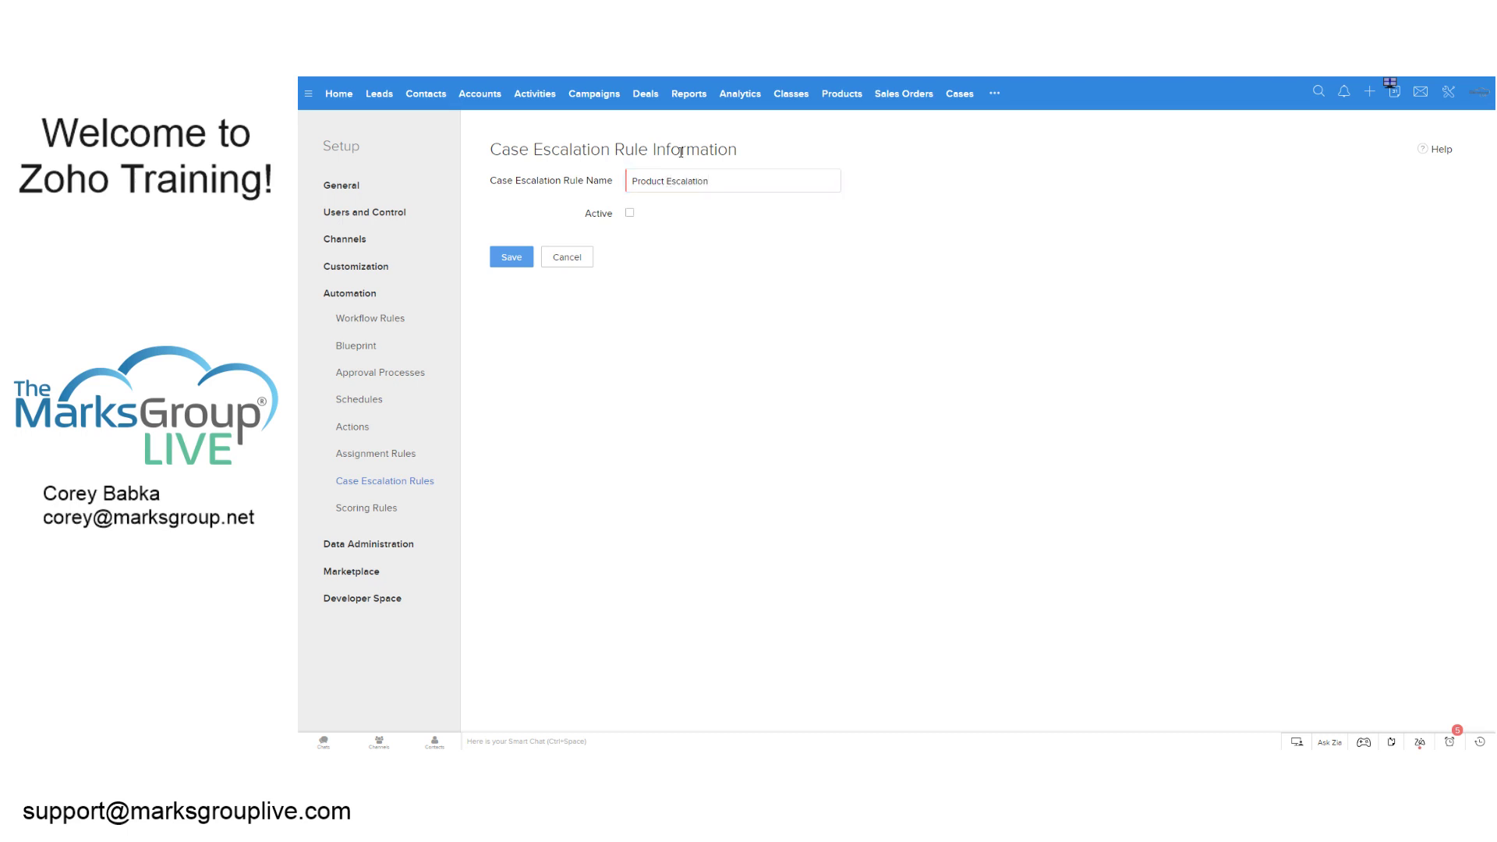
click(630, 213)
click(509, 258)
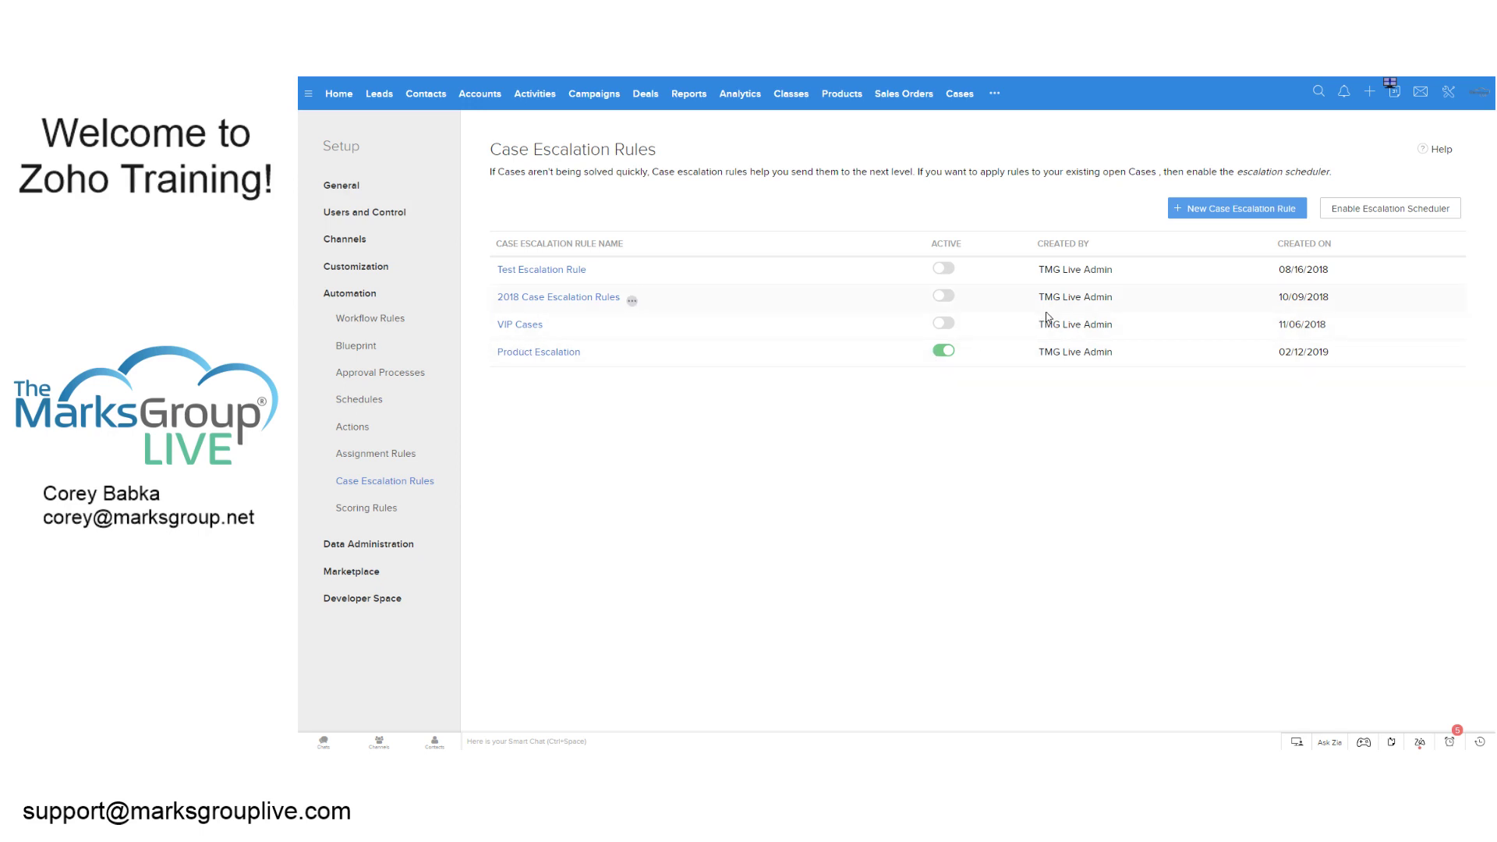
click(946, 324)
click(947, 351)
- Start a Product Escalation rule entry with the criterion Product Name is
click(533, 353)
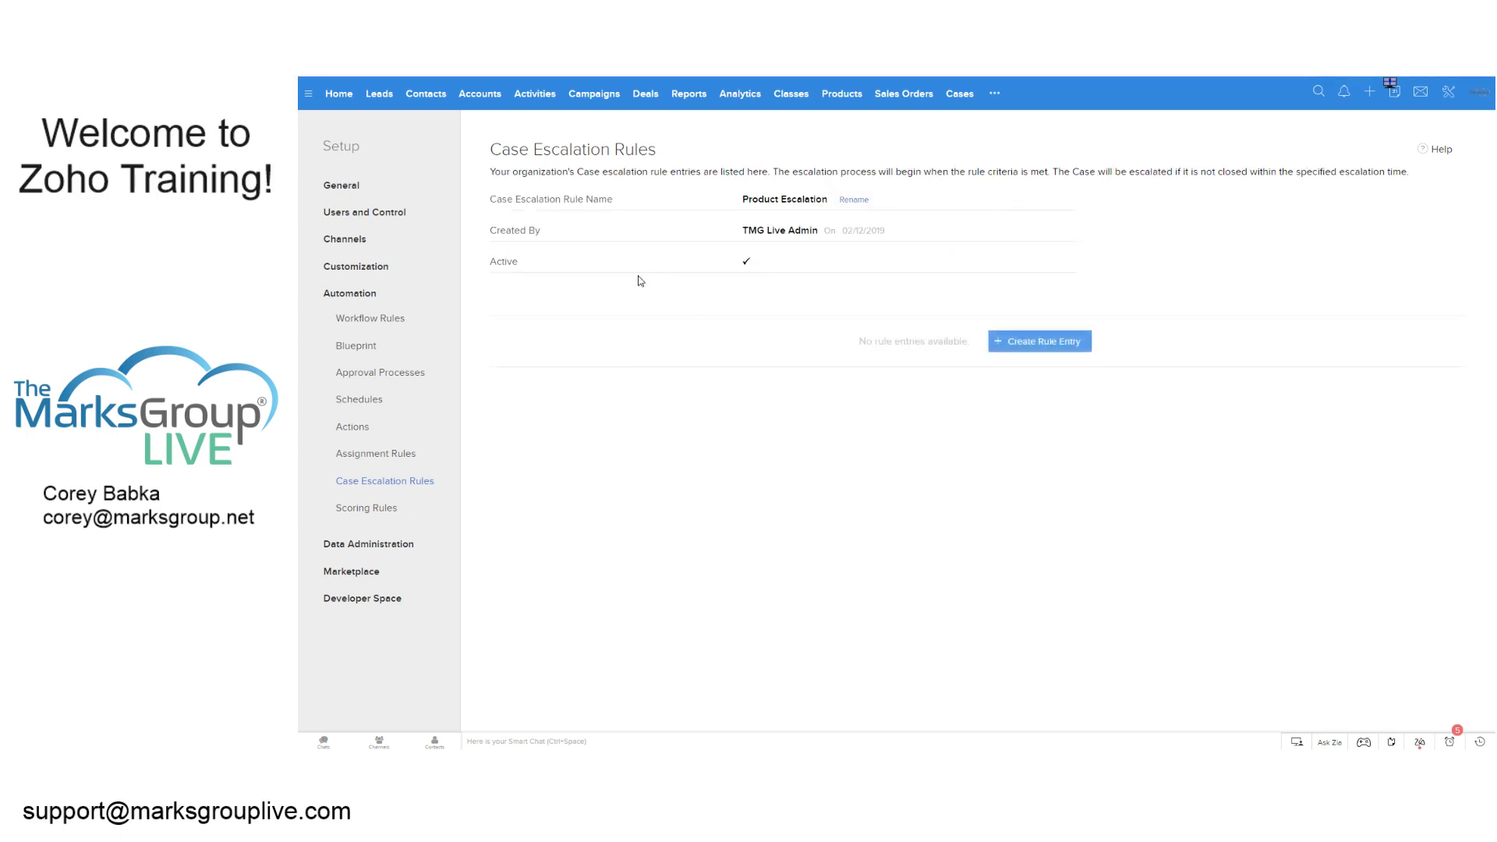
click(1013, 344)
click(566, 320)
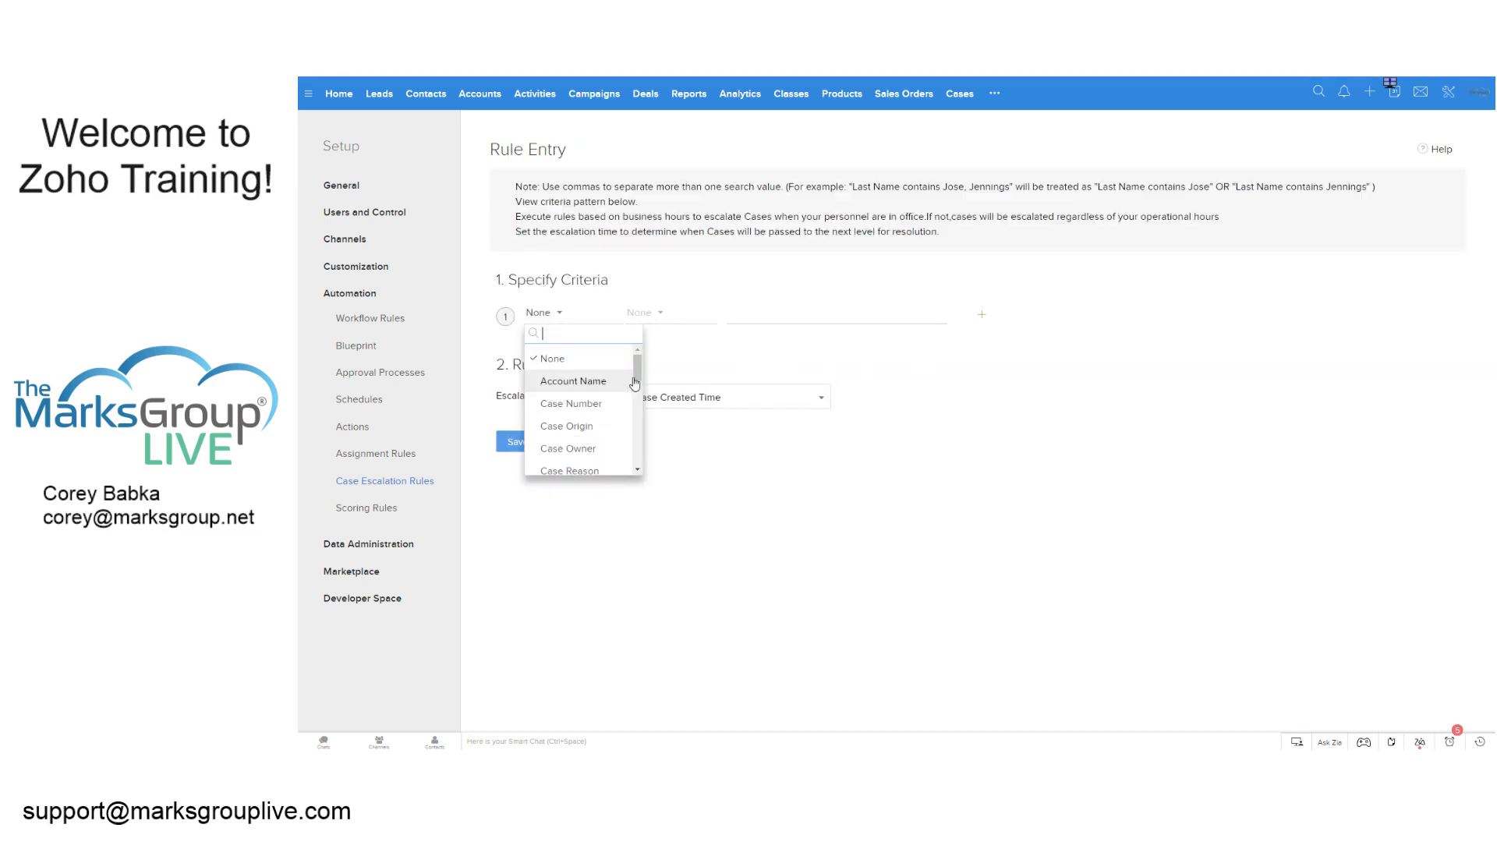
drag(641, 382, 632, 443)
click(577, 414)
click(643, 313)
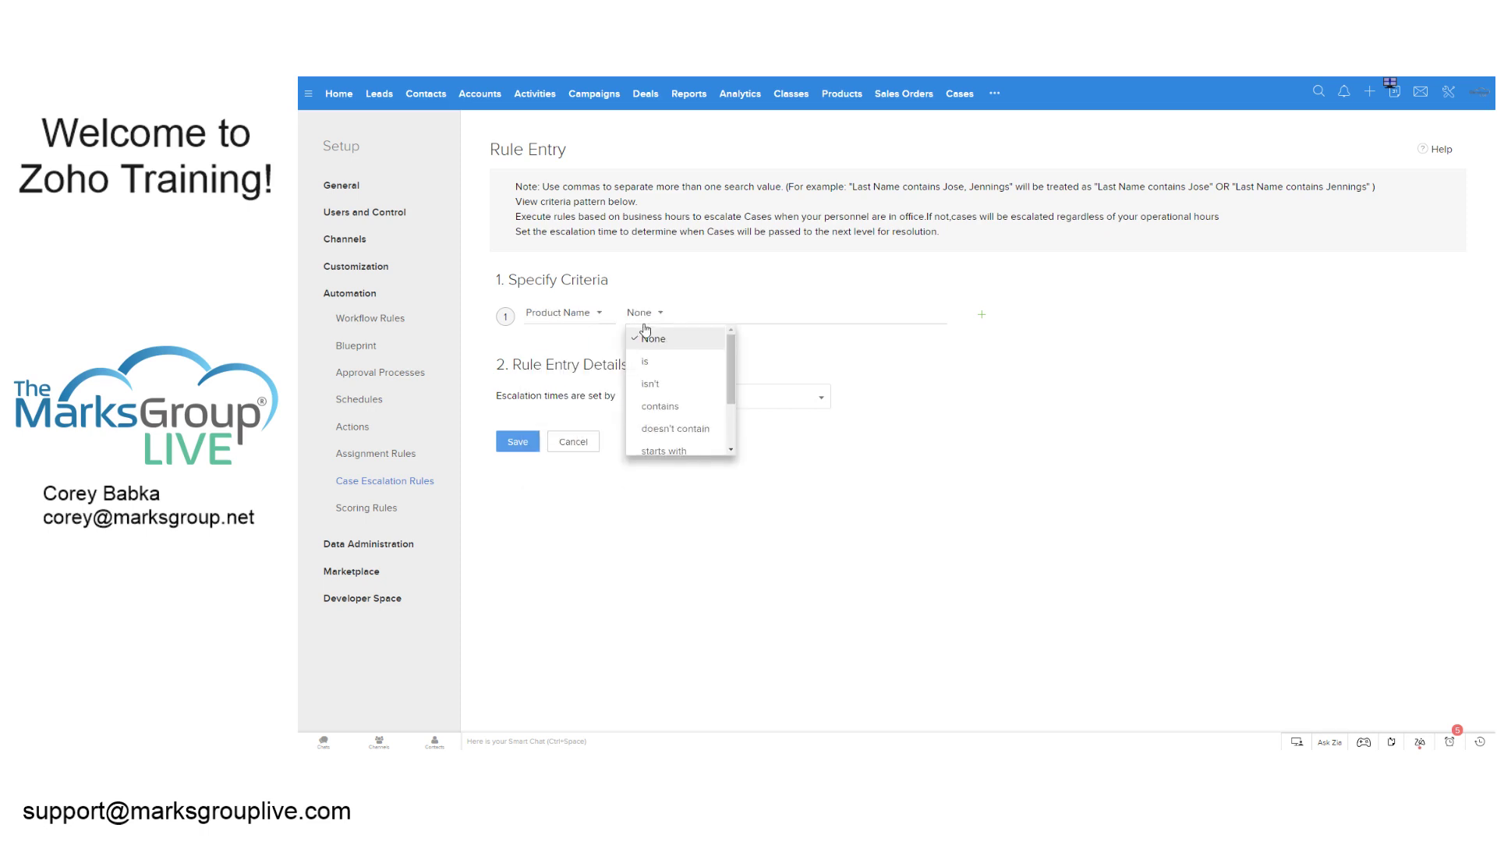
click(647, 361)
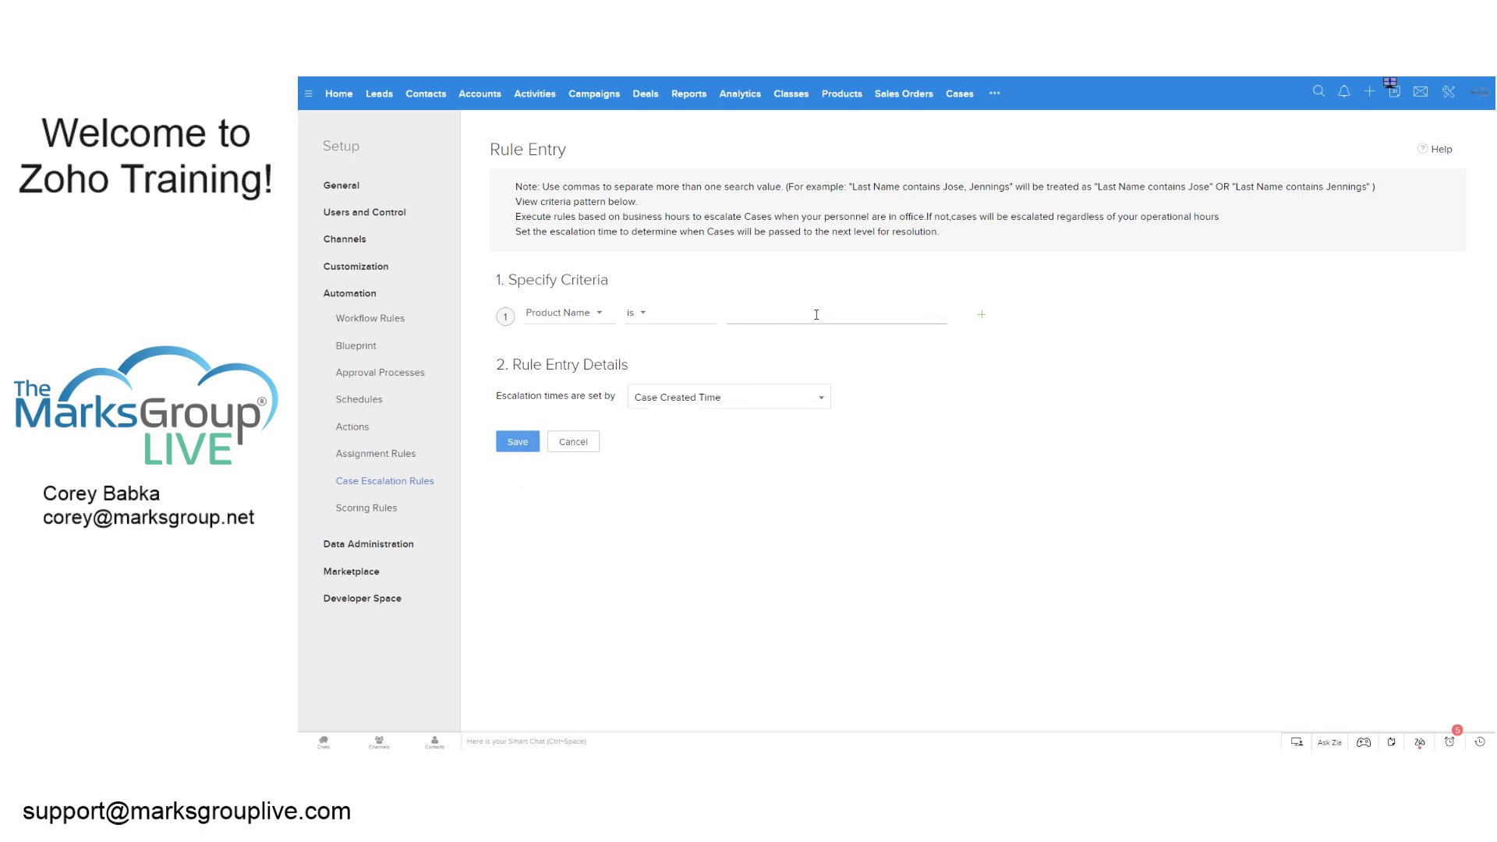
- Enter Zoho as the product value, keep Case Created Time, and save the entry
click(827, 317)
text(Dynamics)
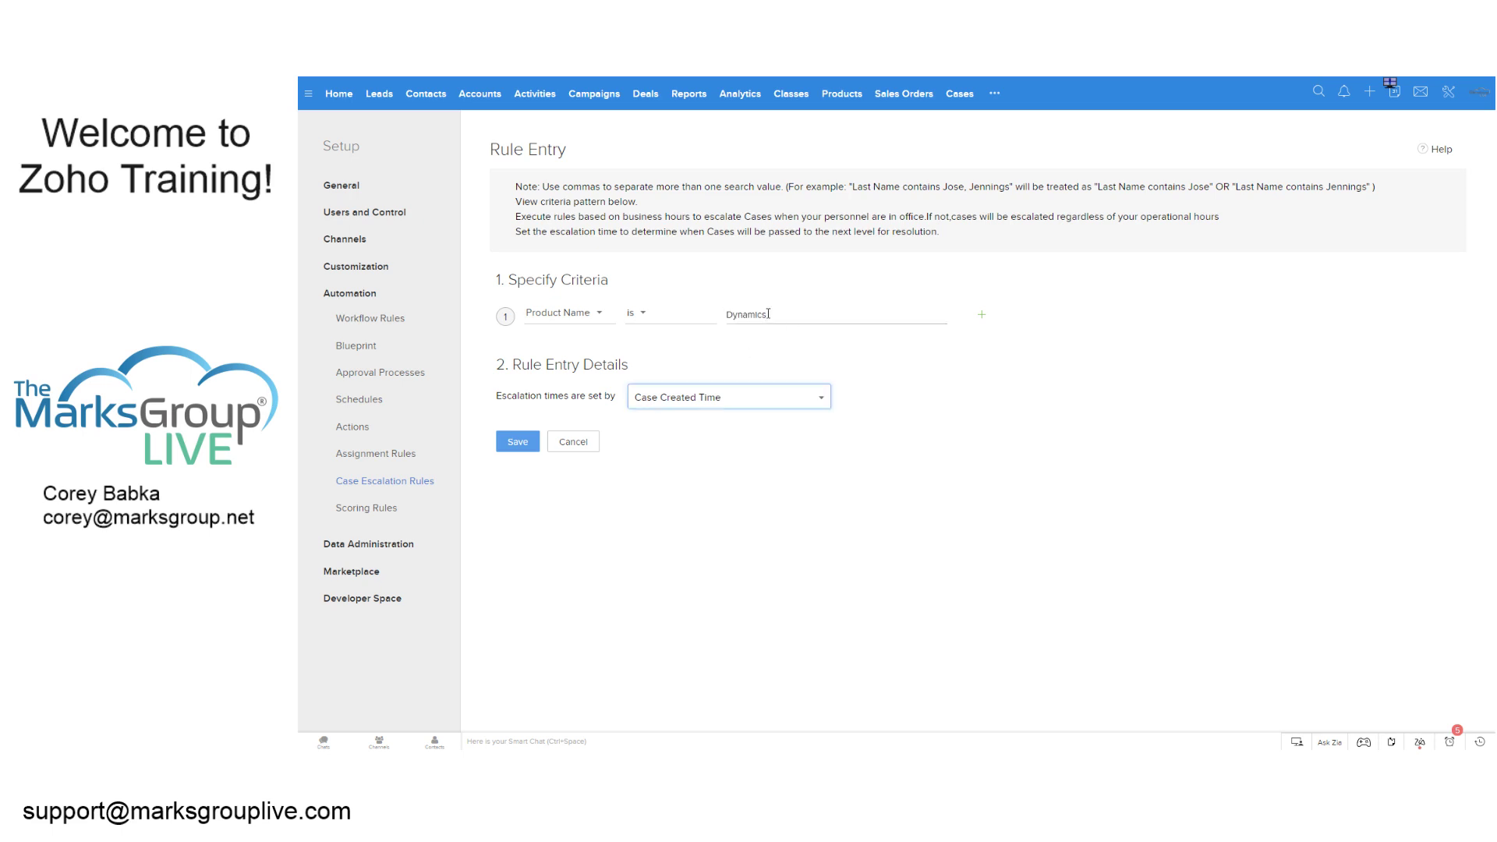
drag(770, 317, 688, 322)
text(Zoho)
key(Tab)
click(679, 395)
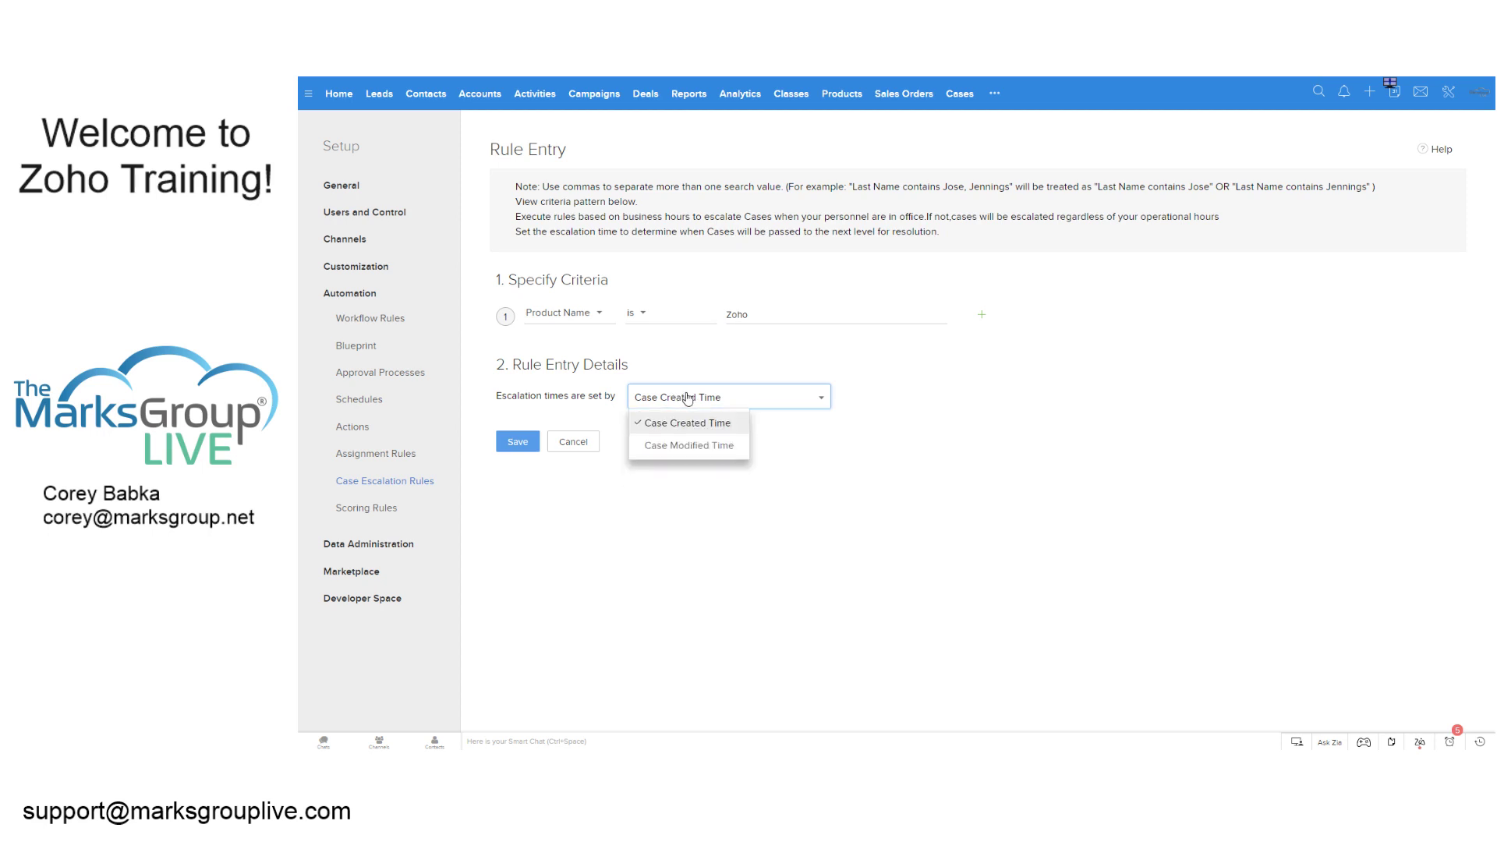
click(686, 425)
click(518, 441)
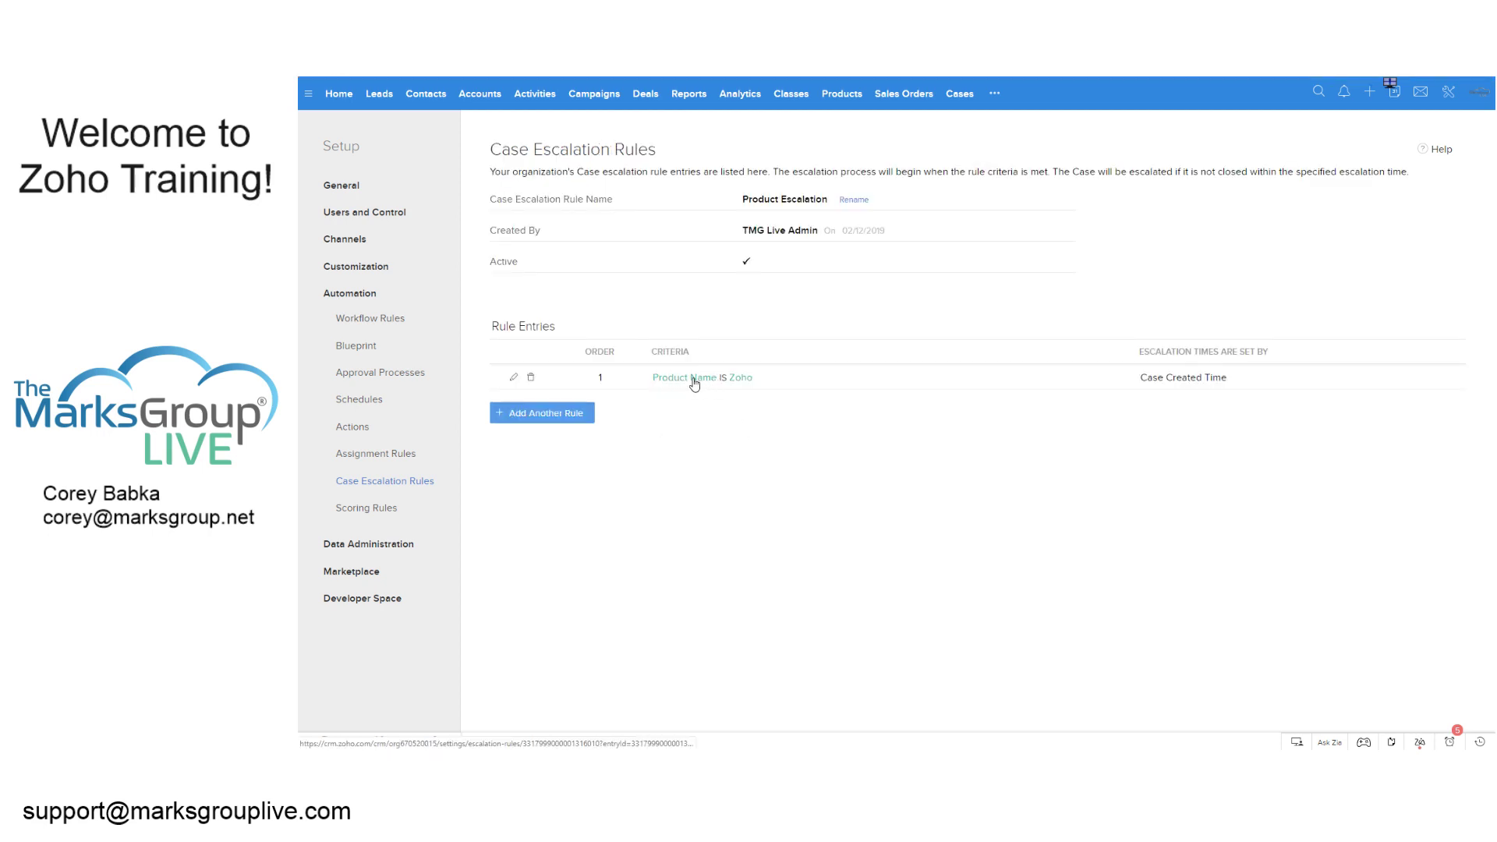
- Begin an escalation action for the Zoho entry: after 2 Hour(s), escalate to the admin user
click(701, 379)
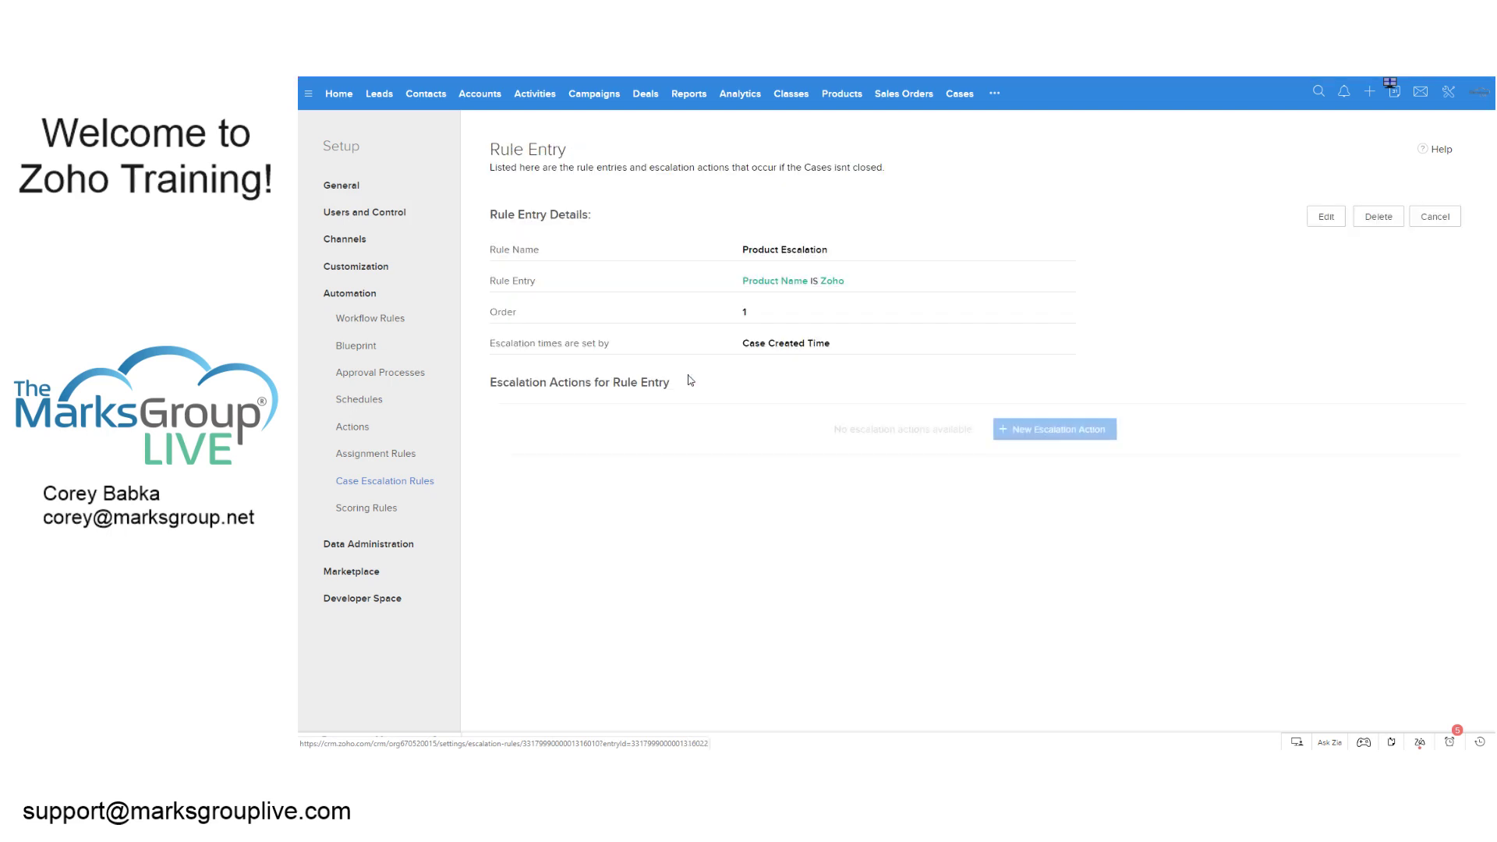
click(1040, 434)
click(759, 222)
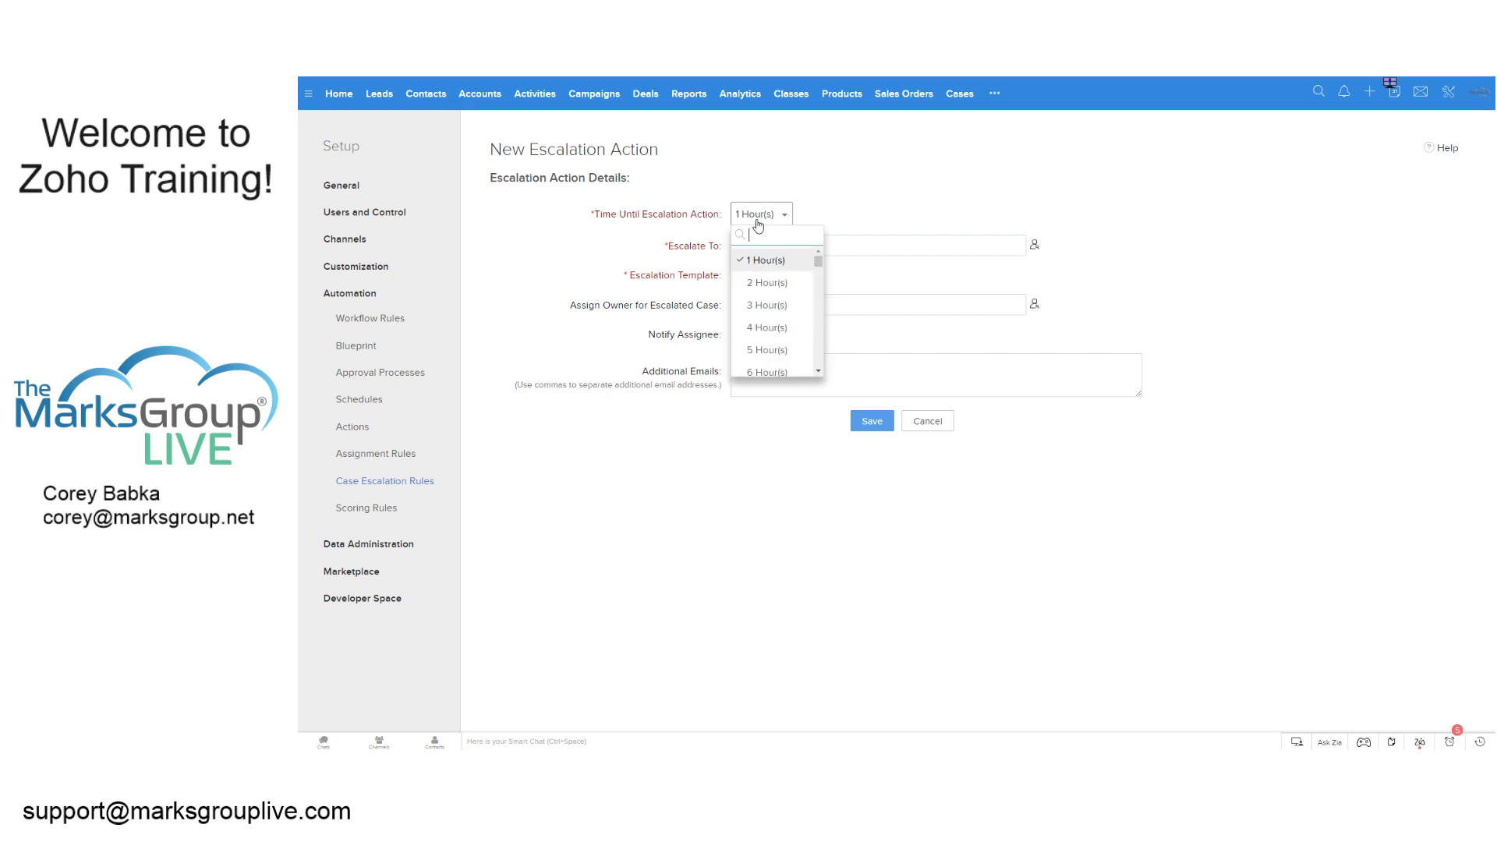
click(767, 283)
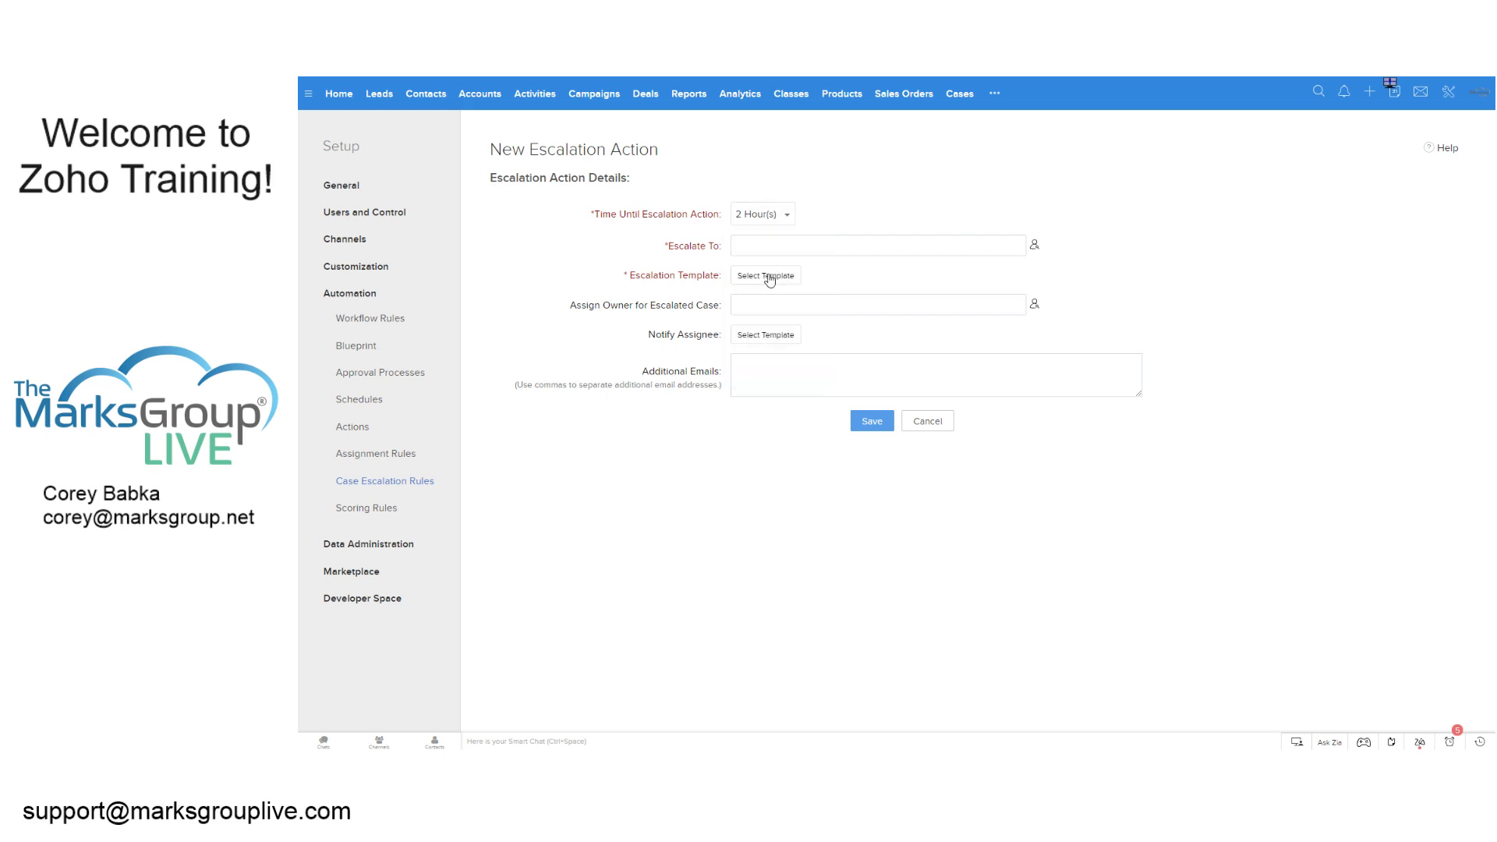
click(1035, 245)
click(887, 198)
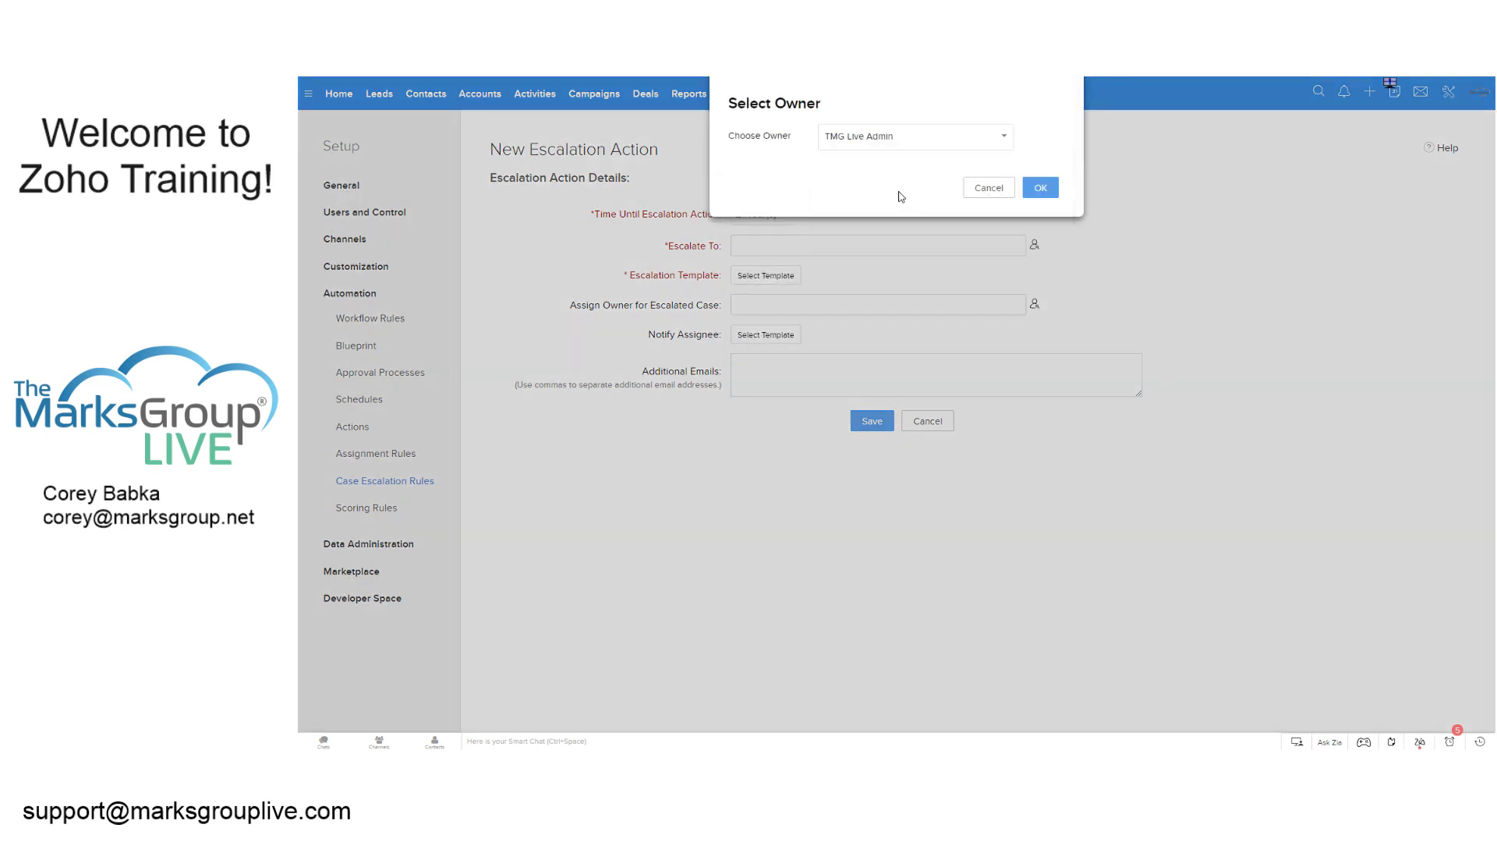
click(1040, 187)
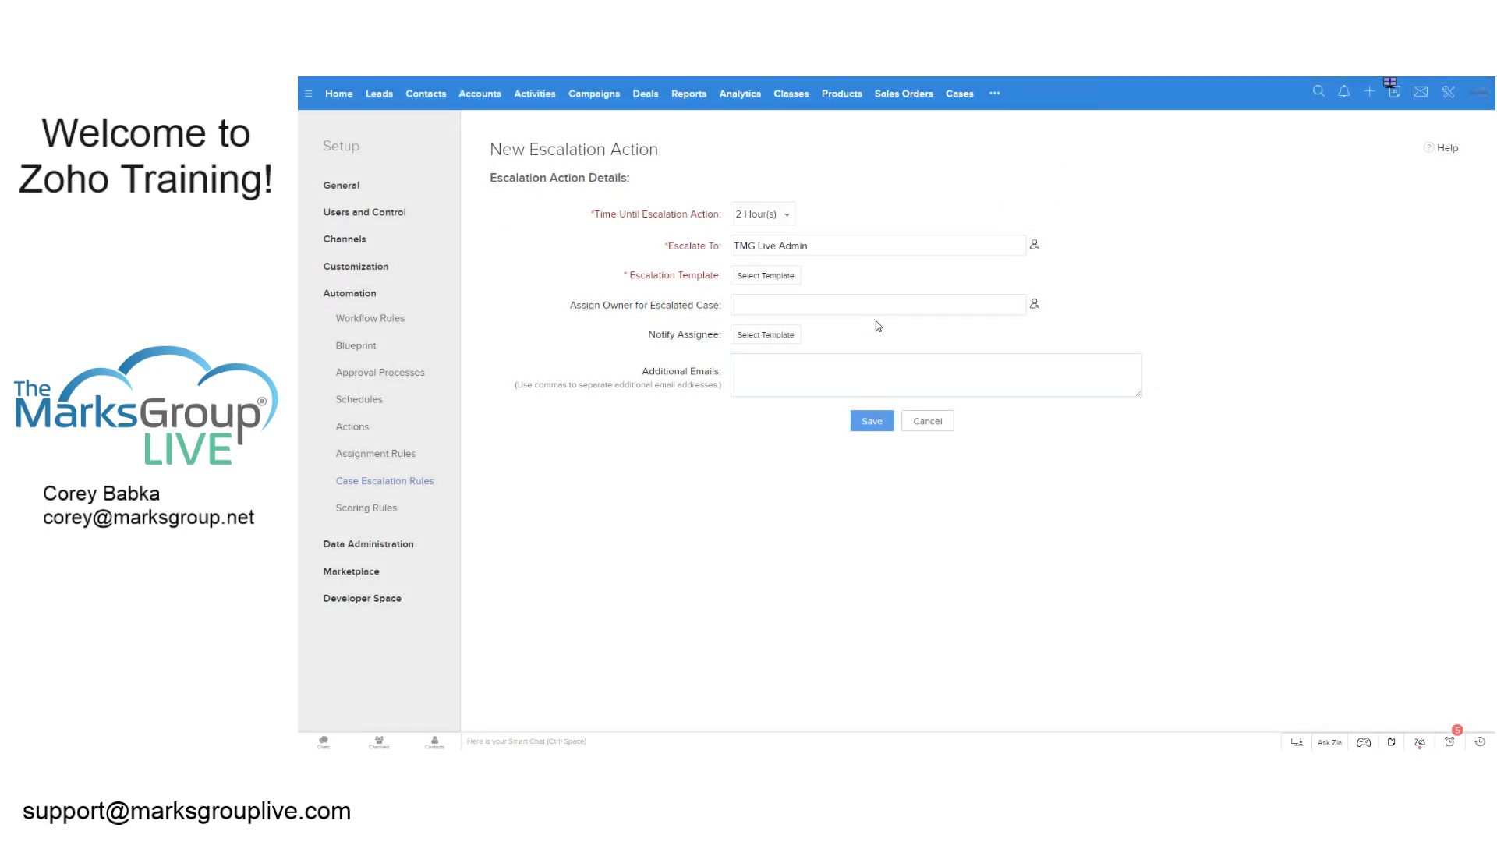
- Assign the admin user as new owner, transferring open calls and open tasks
click(1035, 305)
click(914, 187)
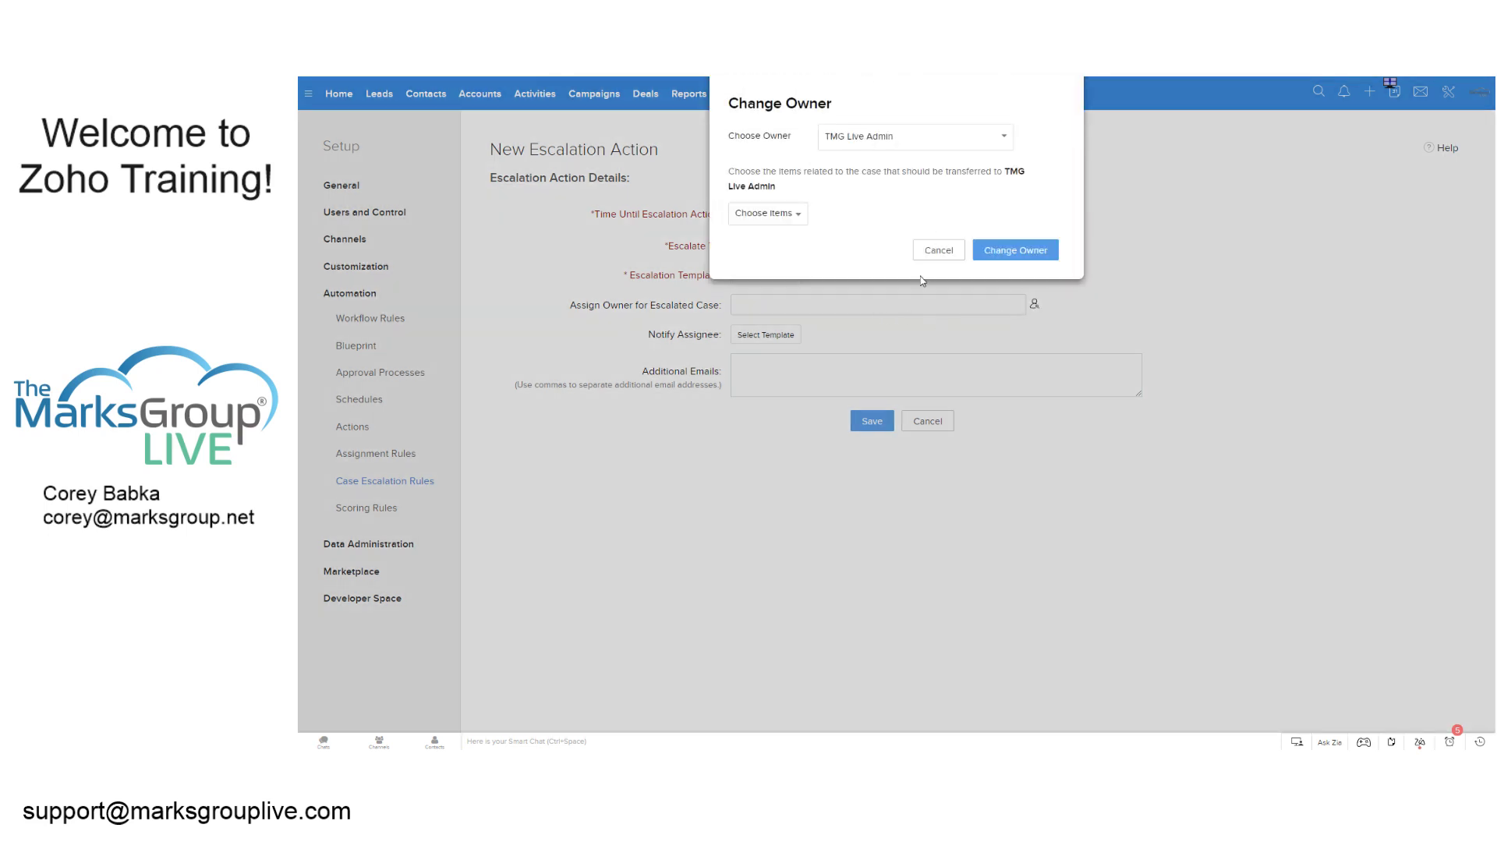
click(769, 214)
click(758, 243)
click(749, 266)
click(1000, 250)
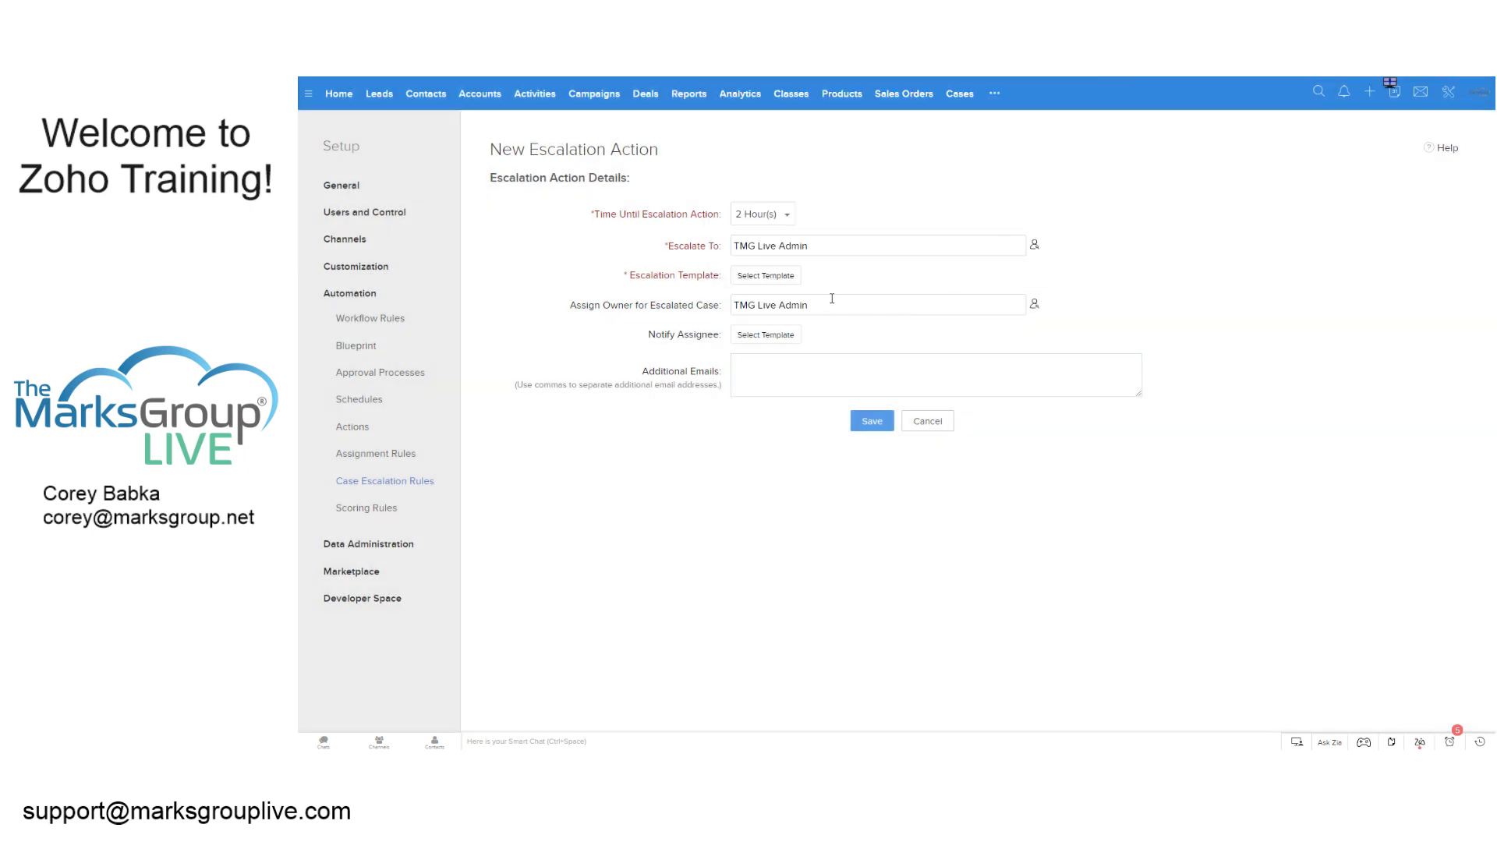
- Choose the Case Escalated email template for the escalation action
click(776, 278)
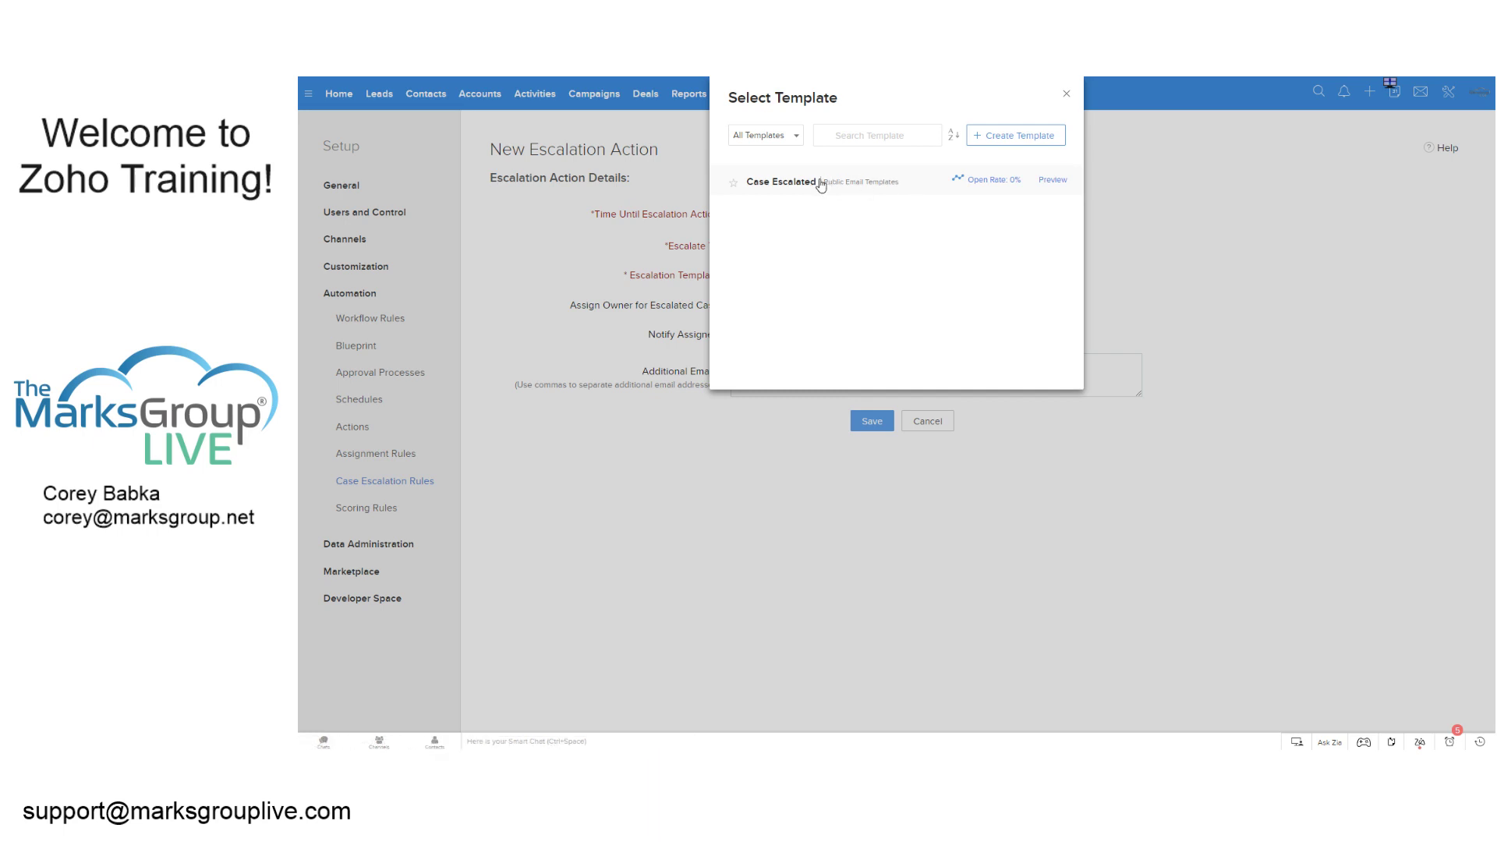
click(848, 187)
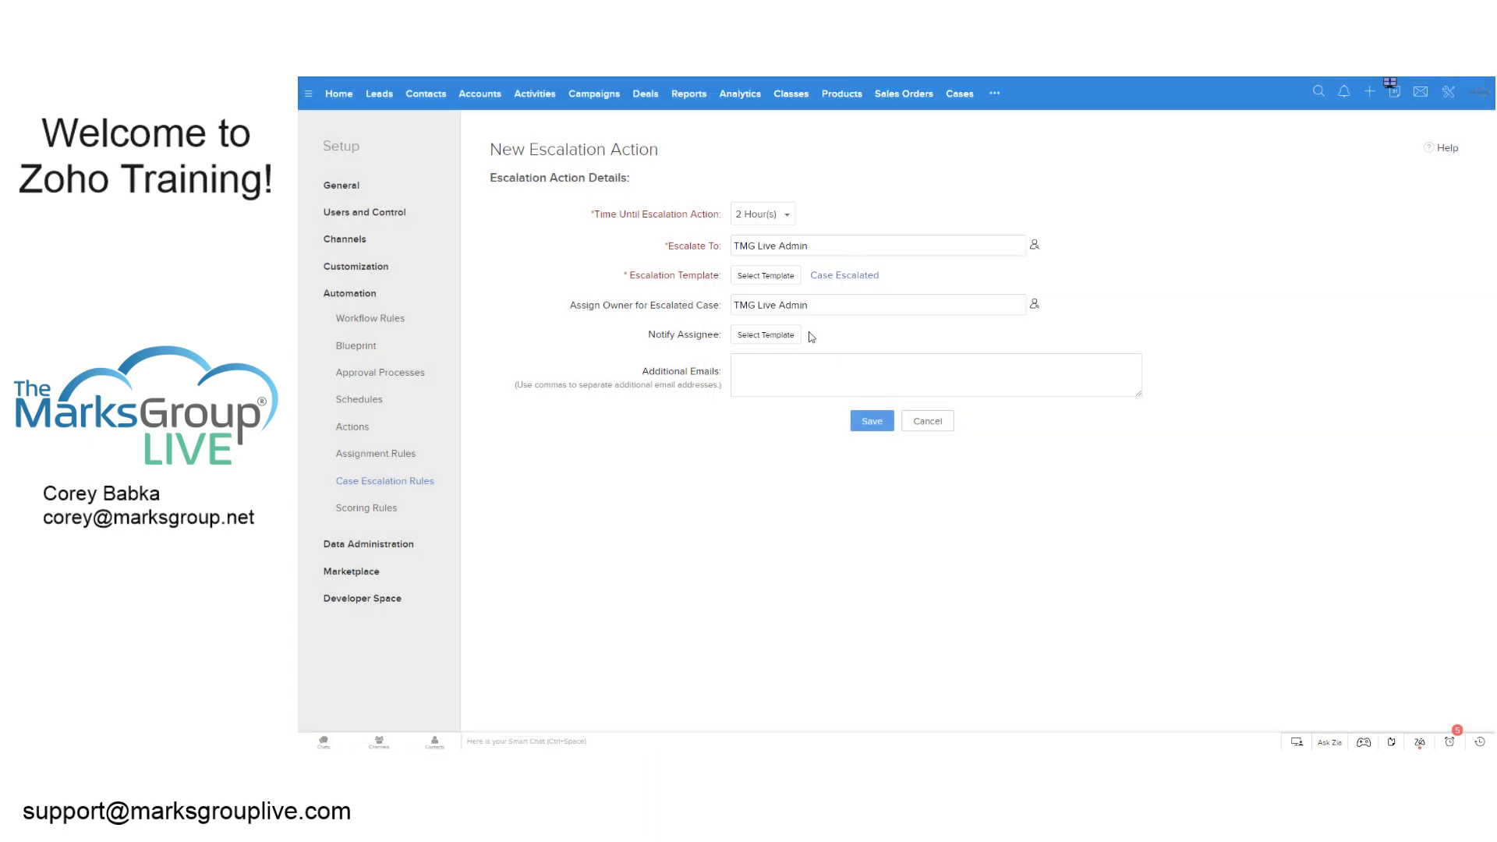
click(843, 277)
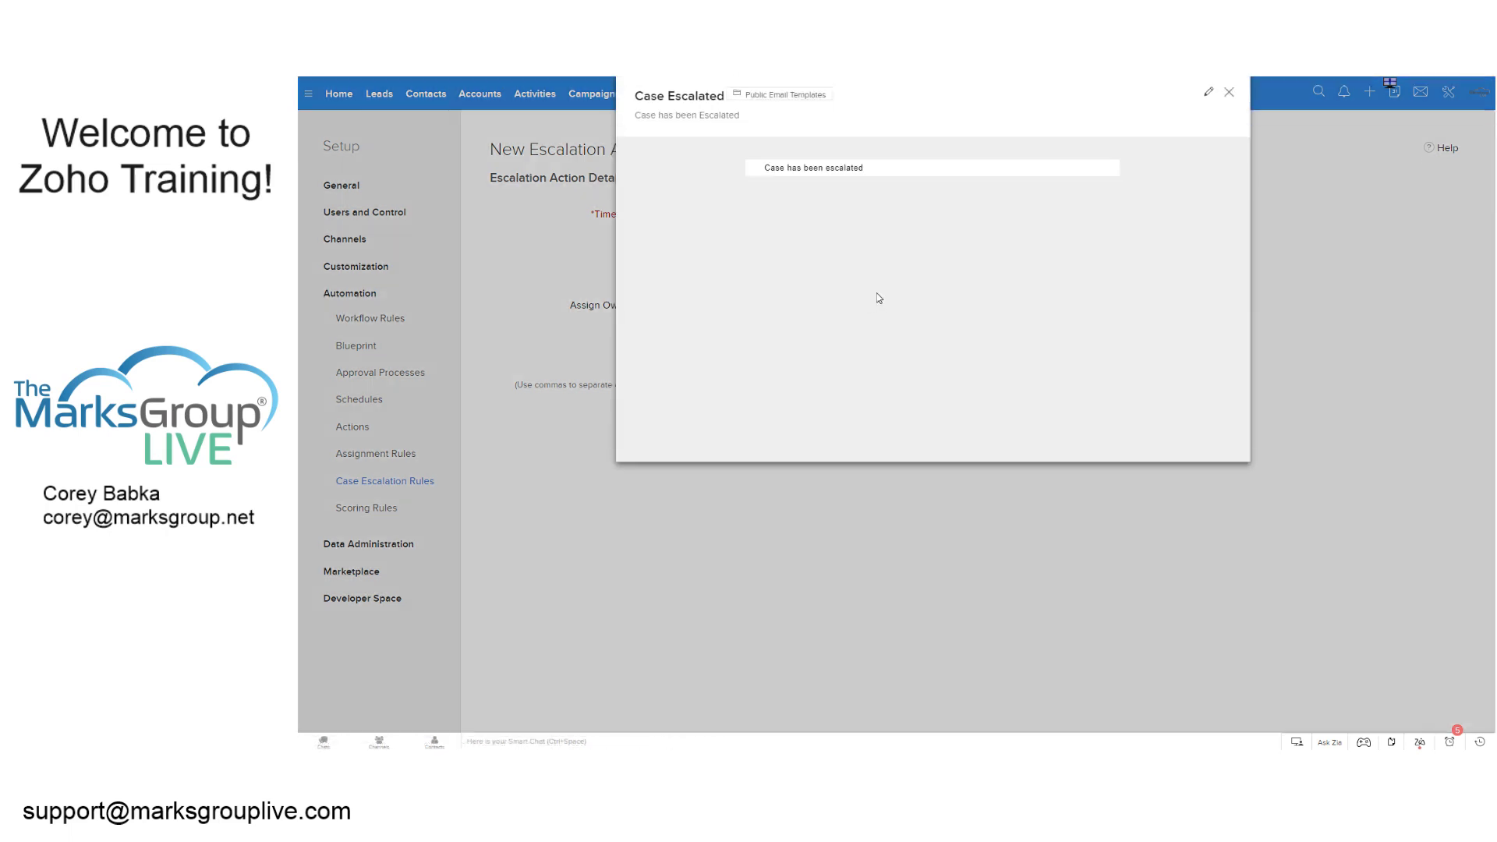
click(1229, 94)
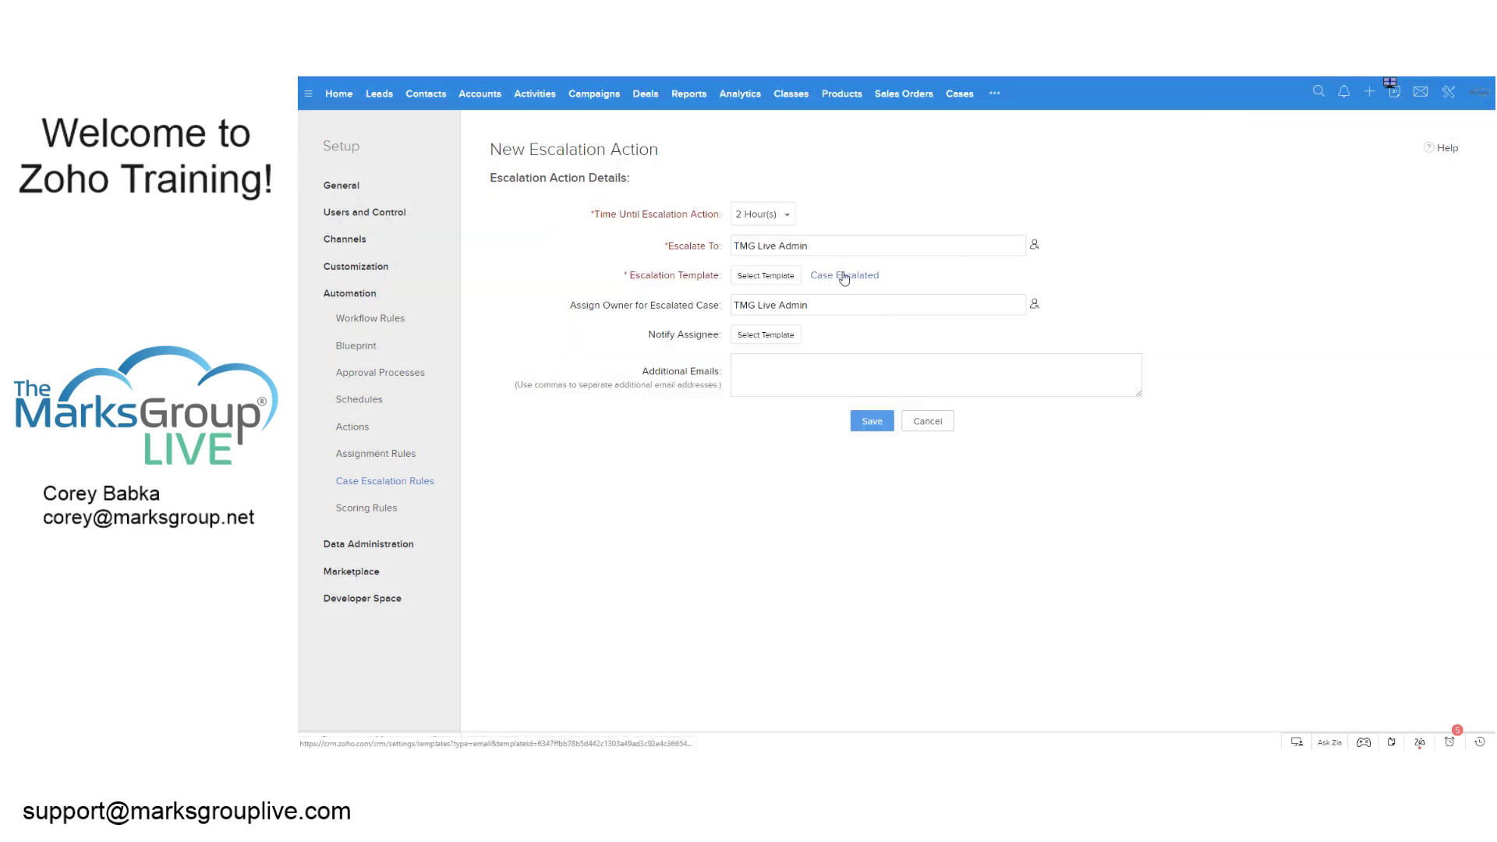
click(780, 281)
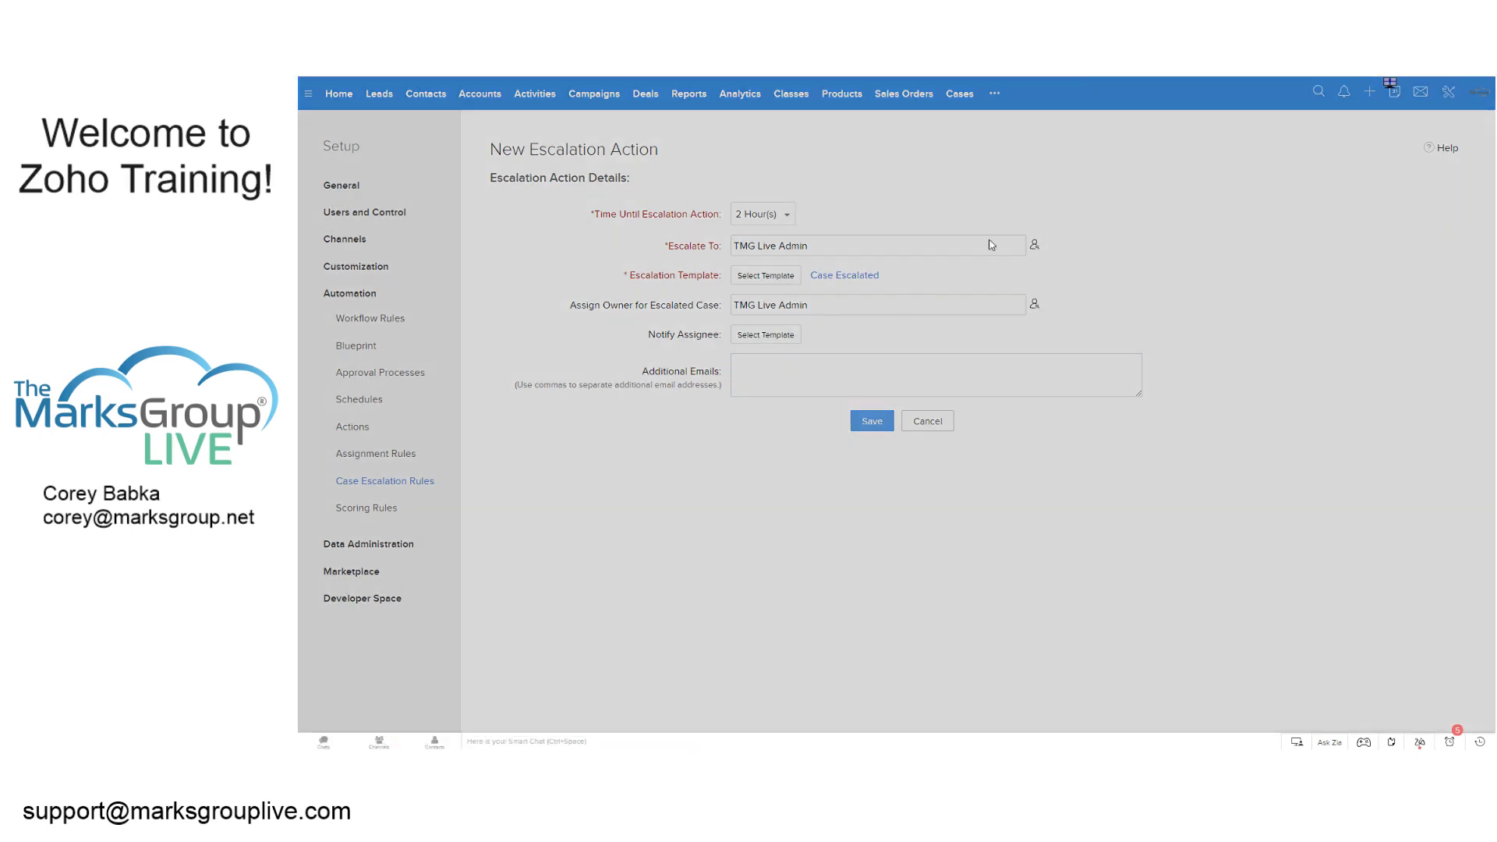
mouse_move(946, 177)
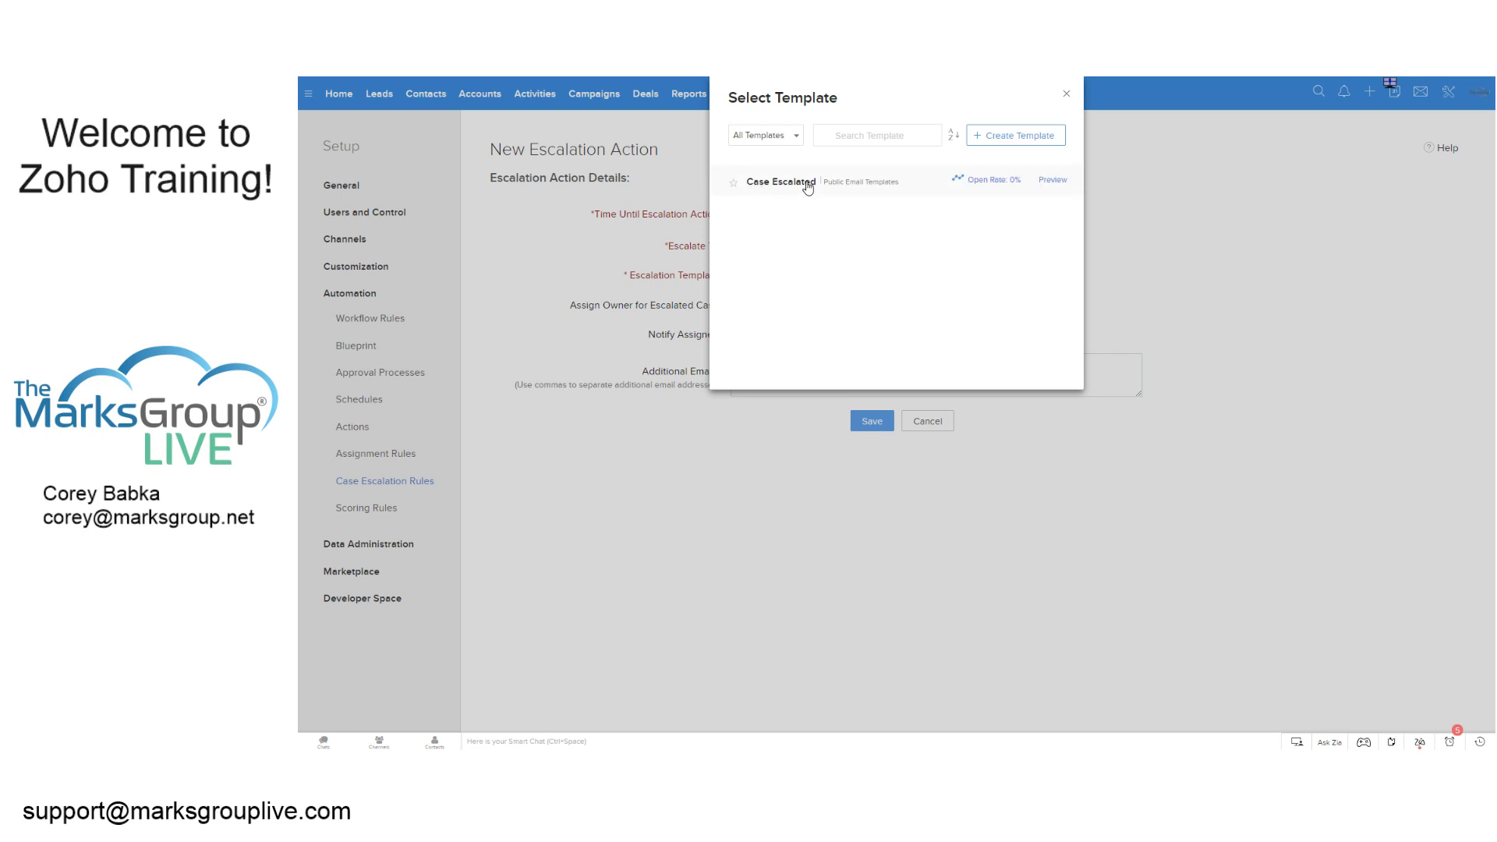
click(842, 187)
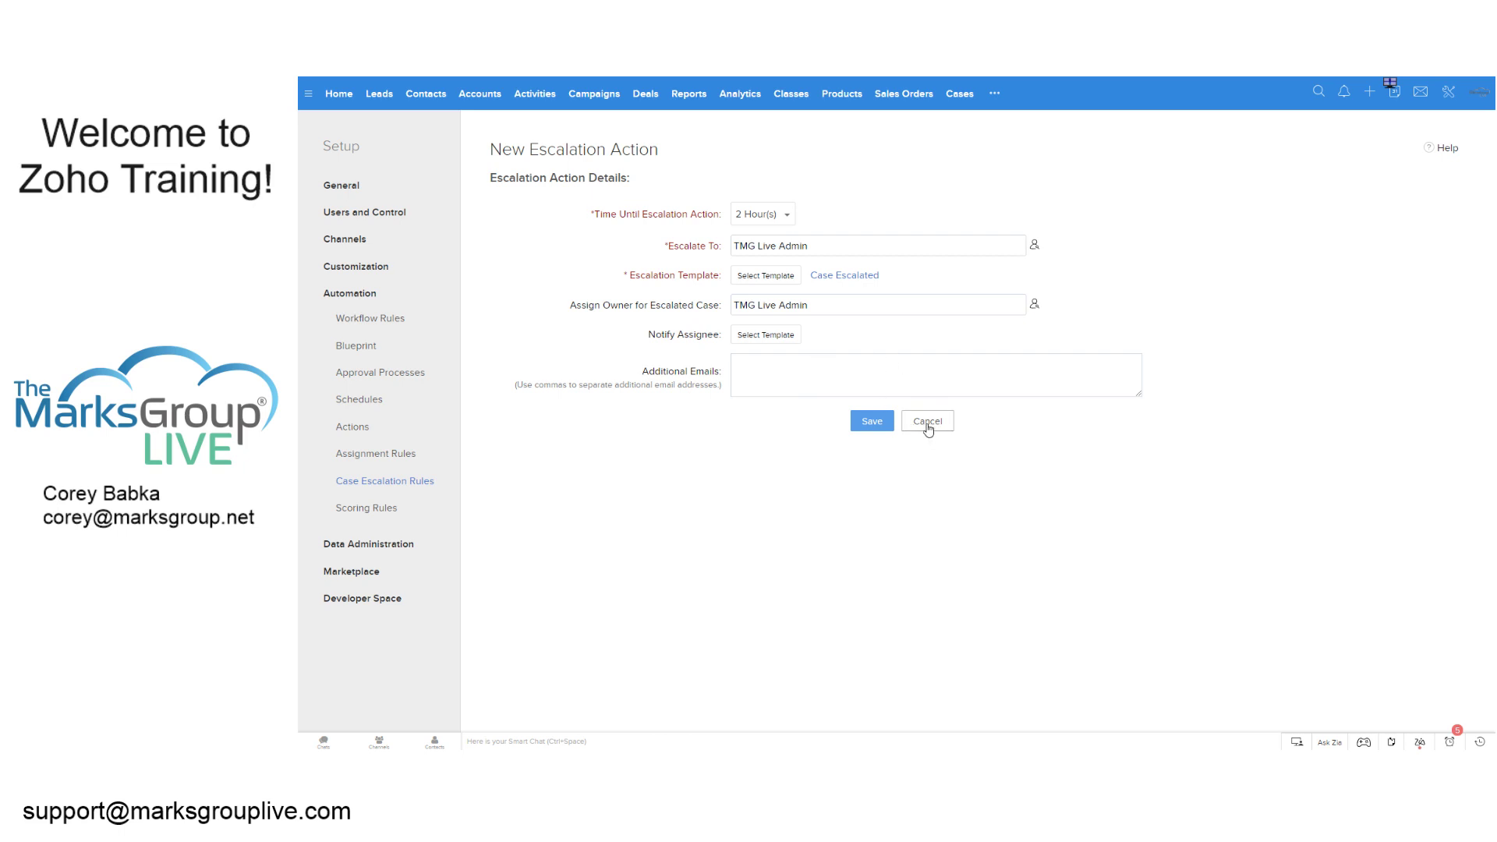
- Save the 2-hour escalation action and reopen the Product Escalation rule page
click(868, 425)
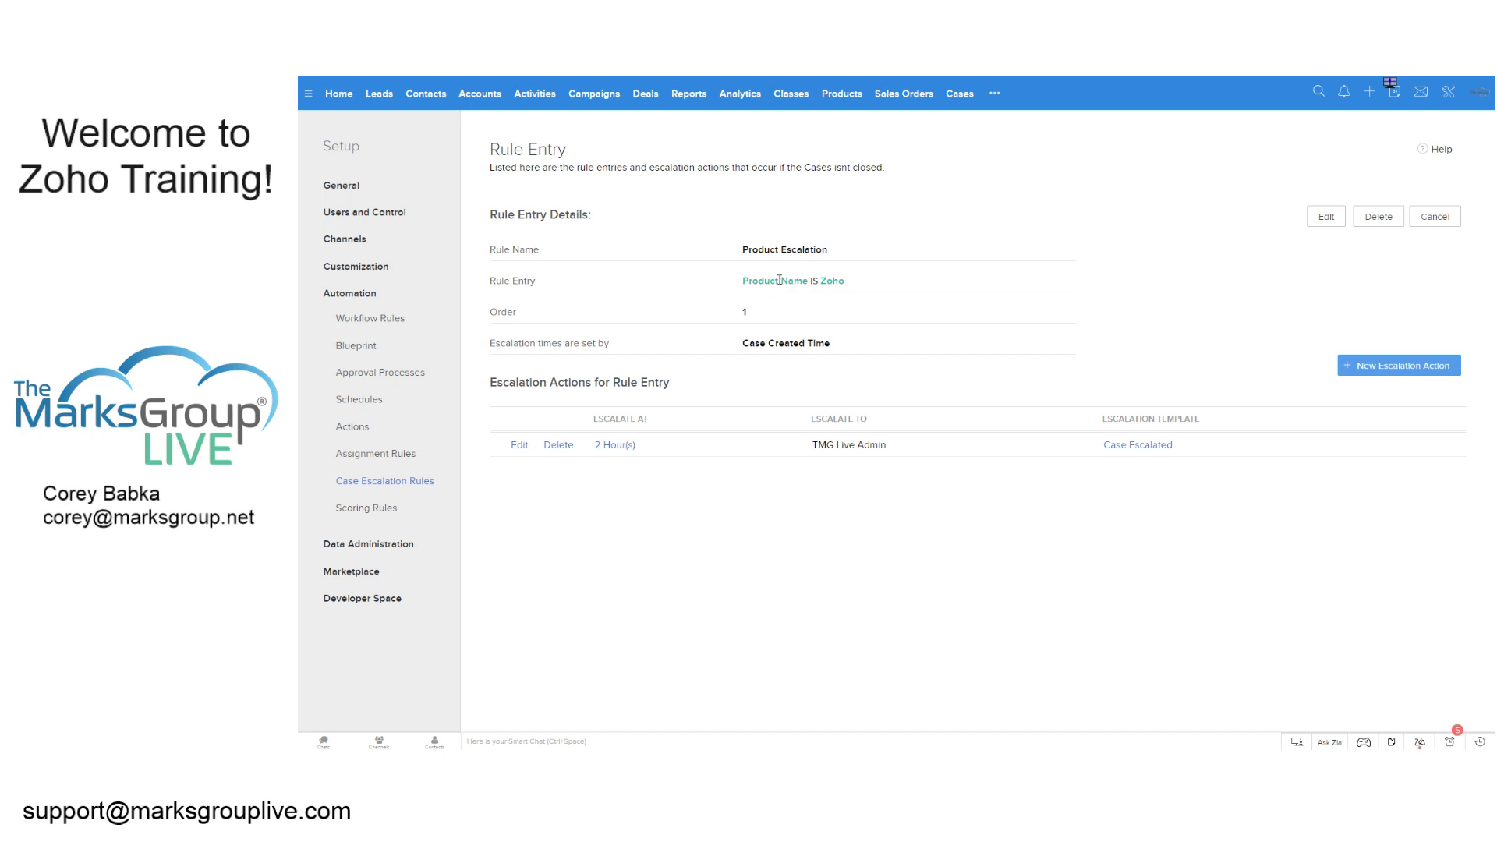
click(1429, 221)
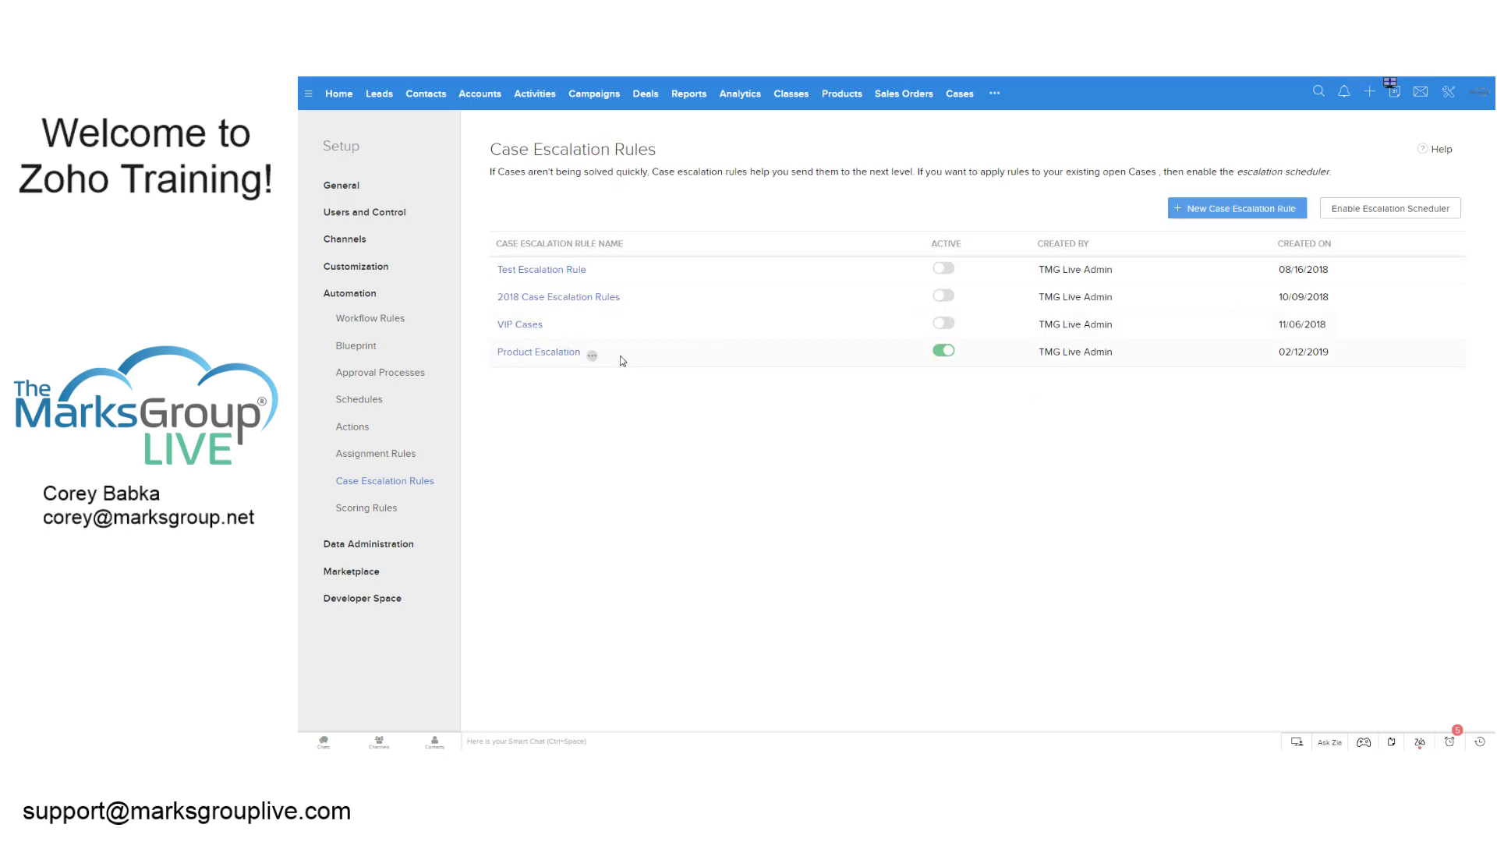
click(559, 353)
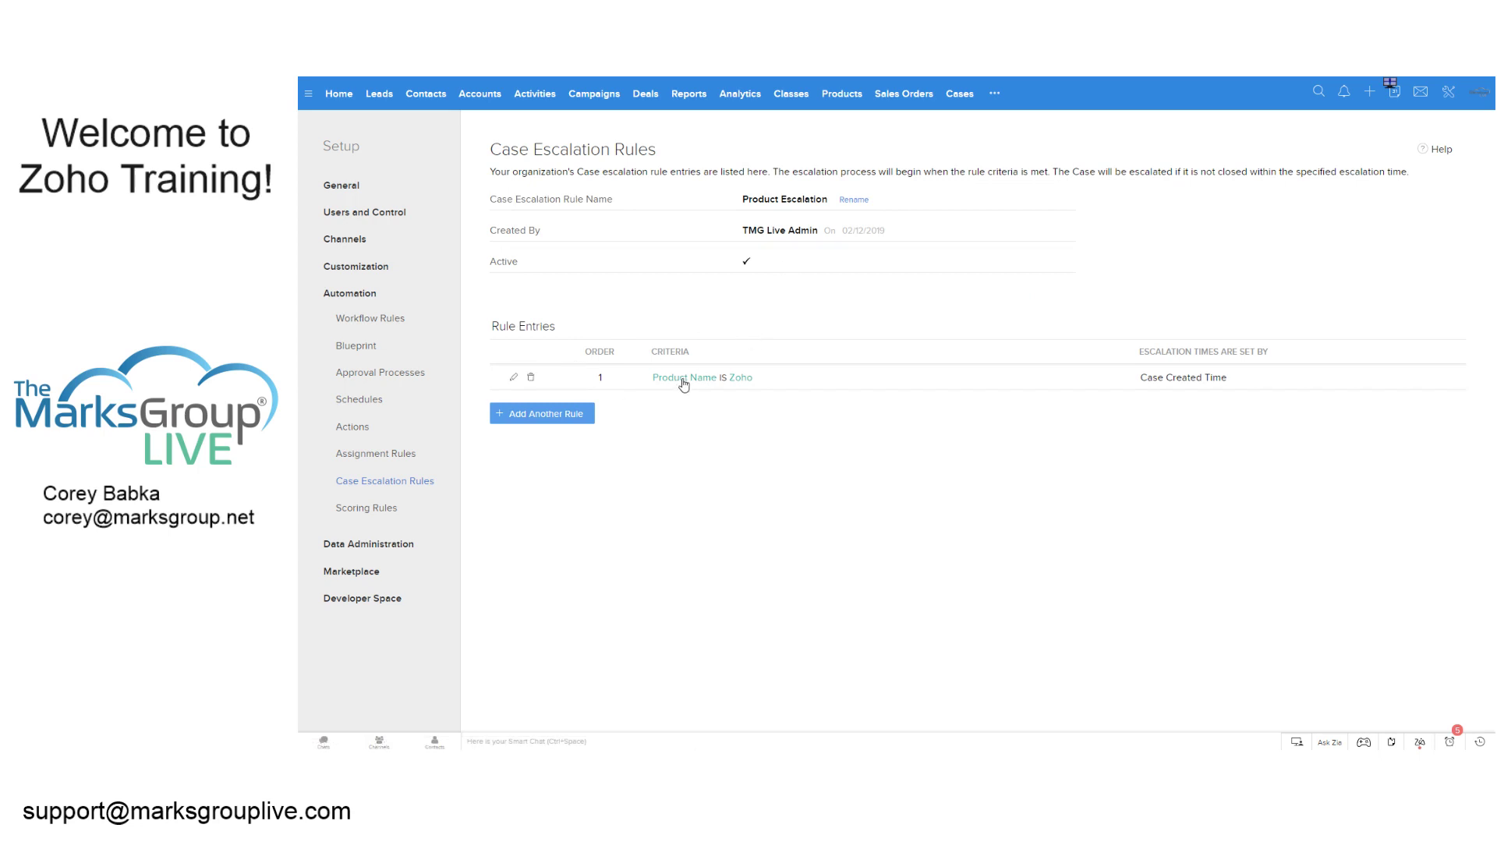
- Start another entry with the criterion Product Name contains Dynamics
click(549, 414)
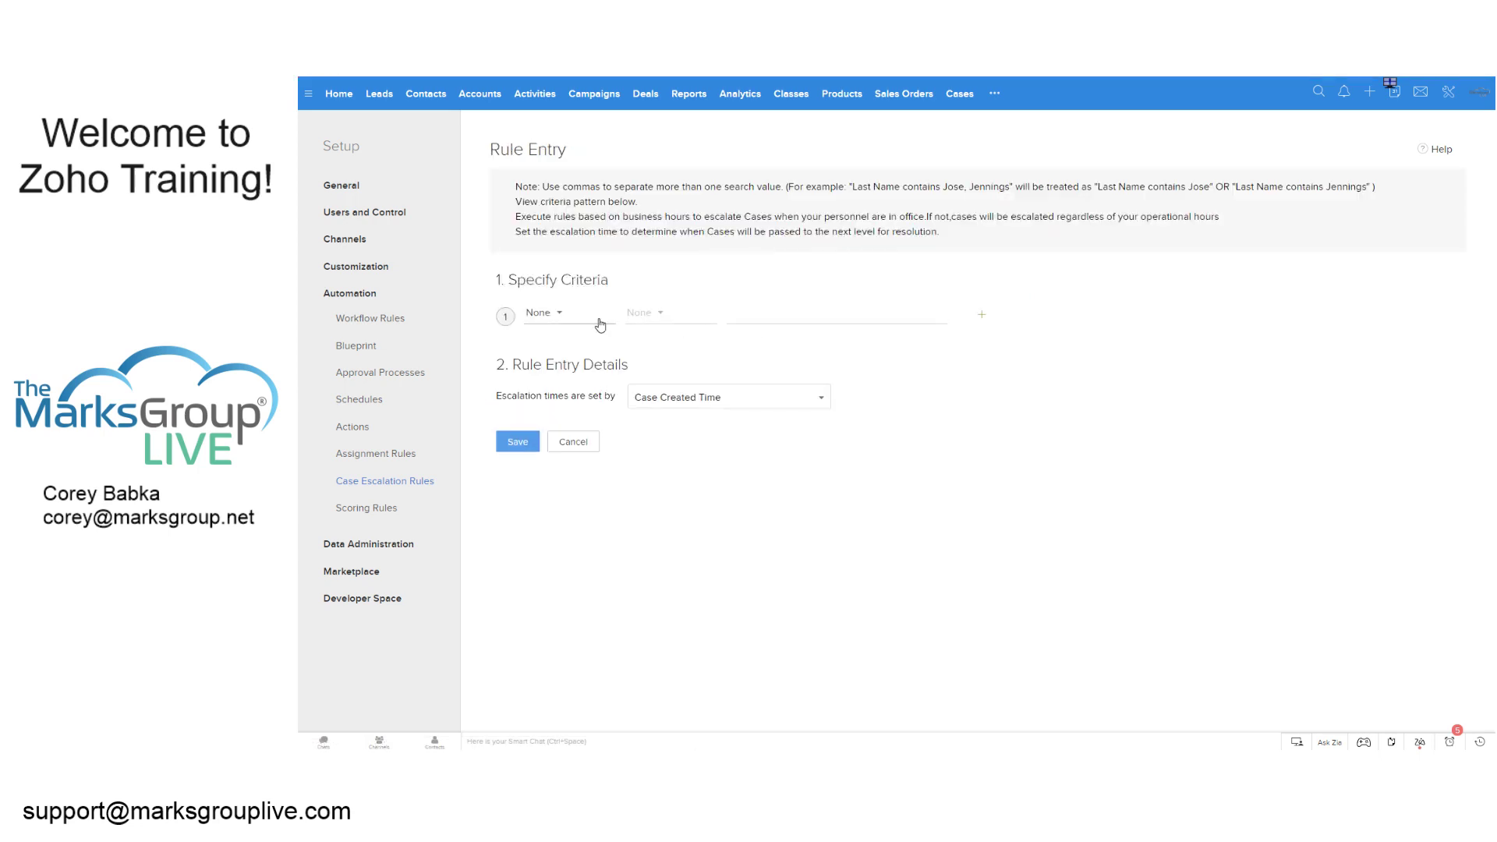
click(573, 316)
scroll(616, 394, down, 5)
click(601, 415)
click(671, 315)
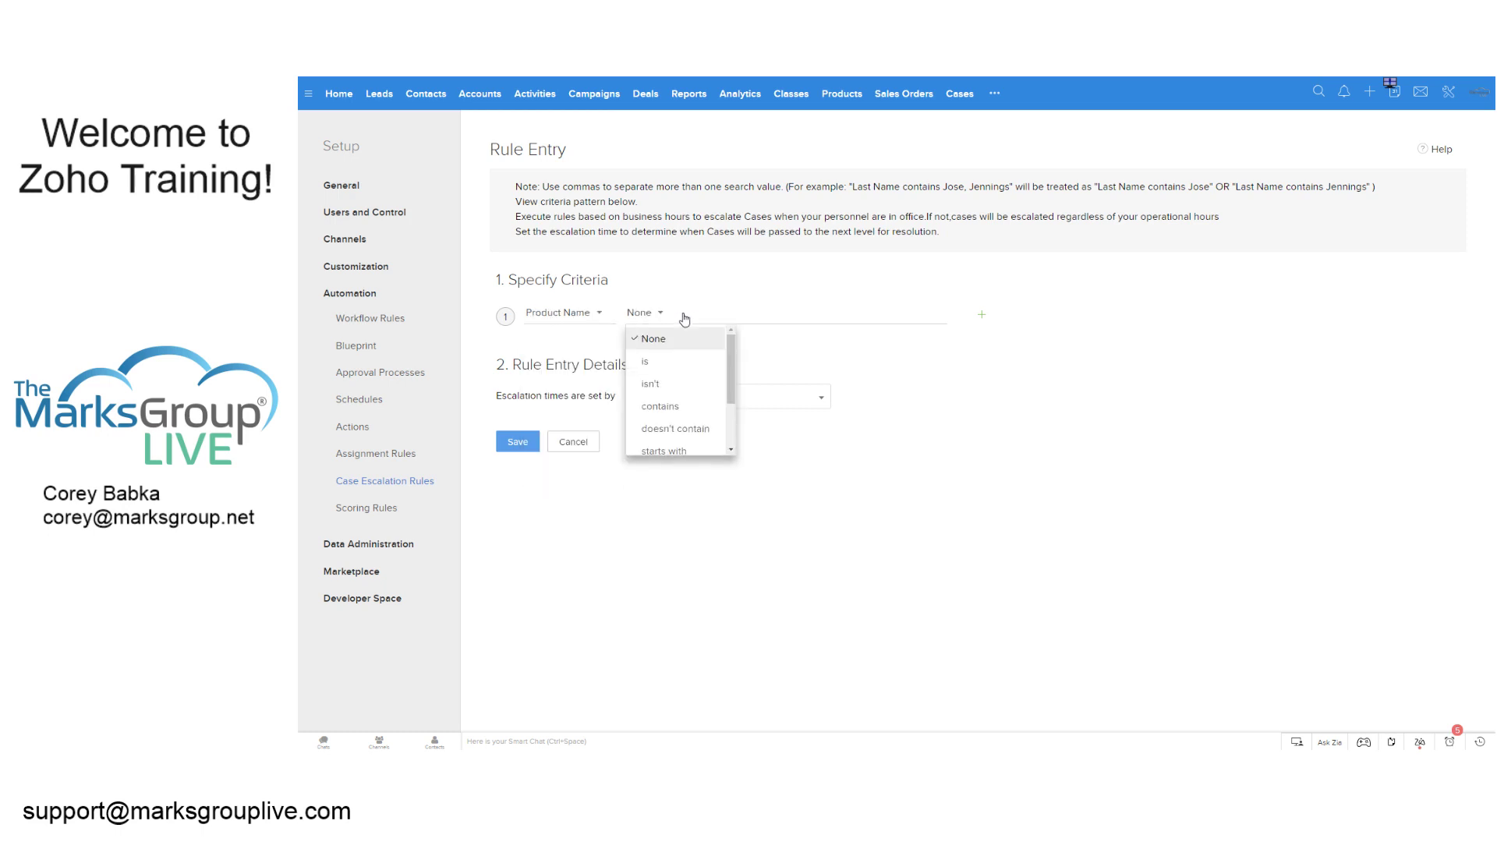
click(657, 358)
click(663, 316)
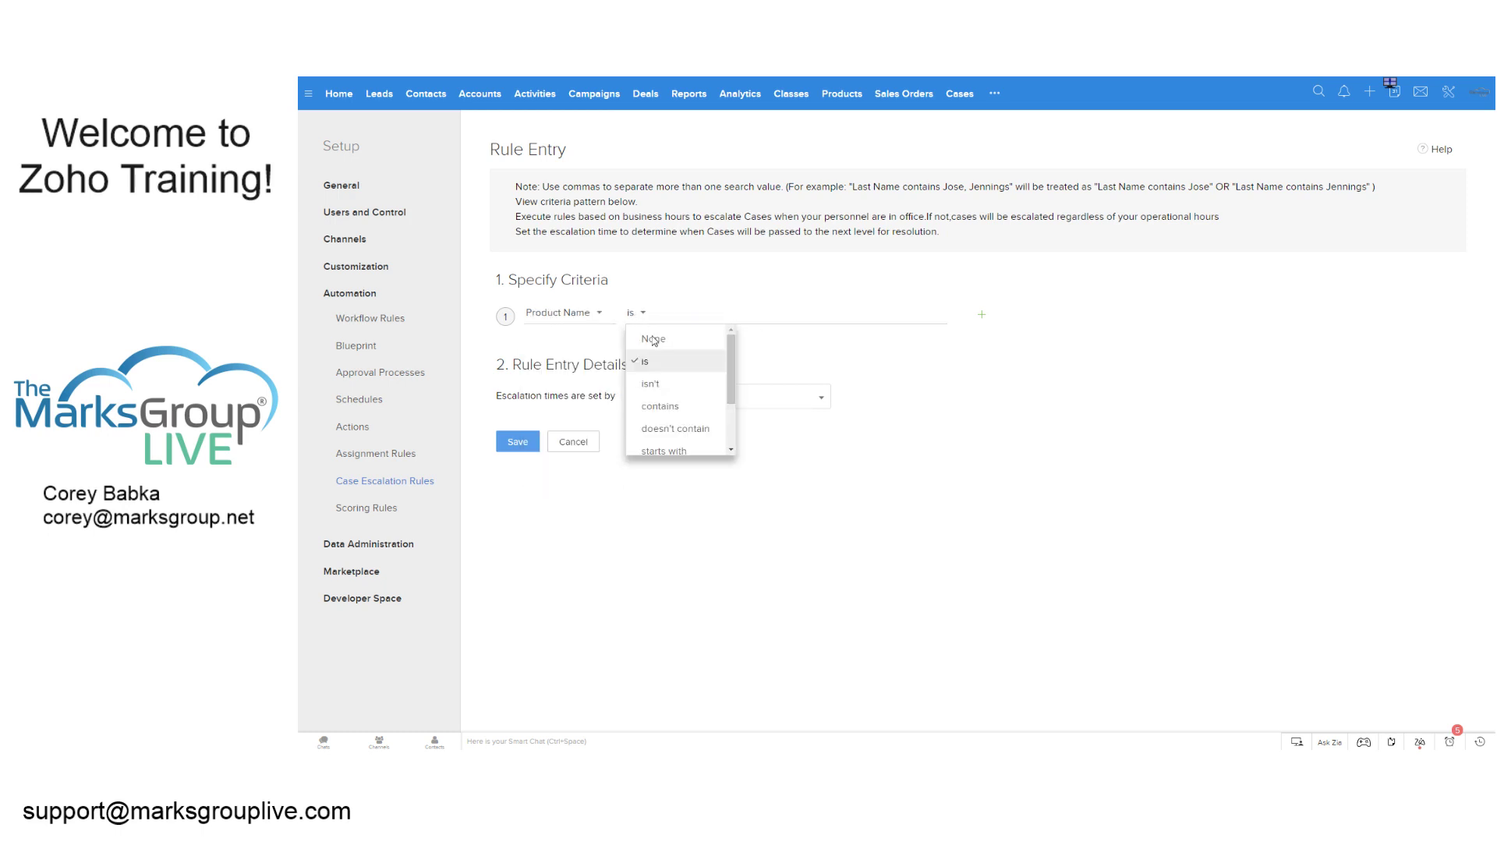
click(663, 407)
click(754, 316)
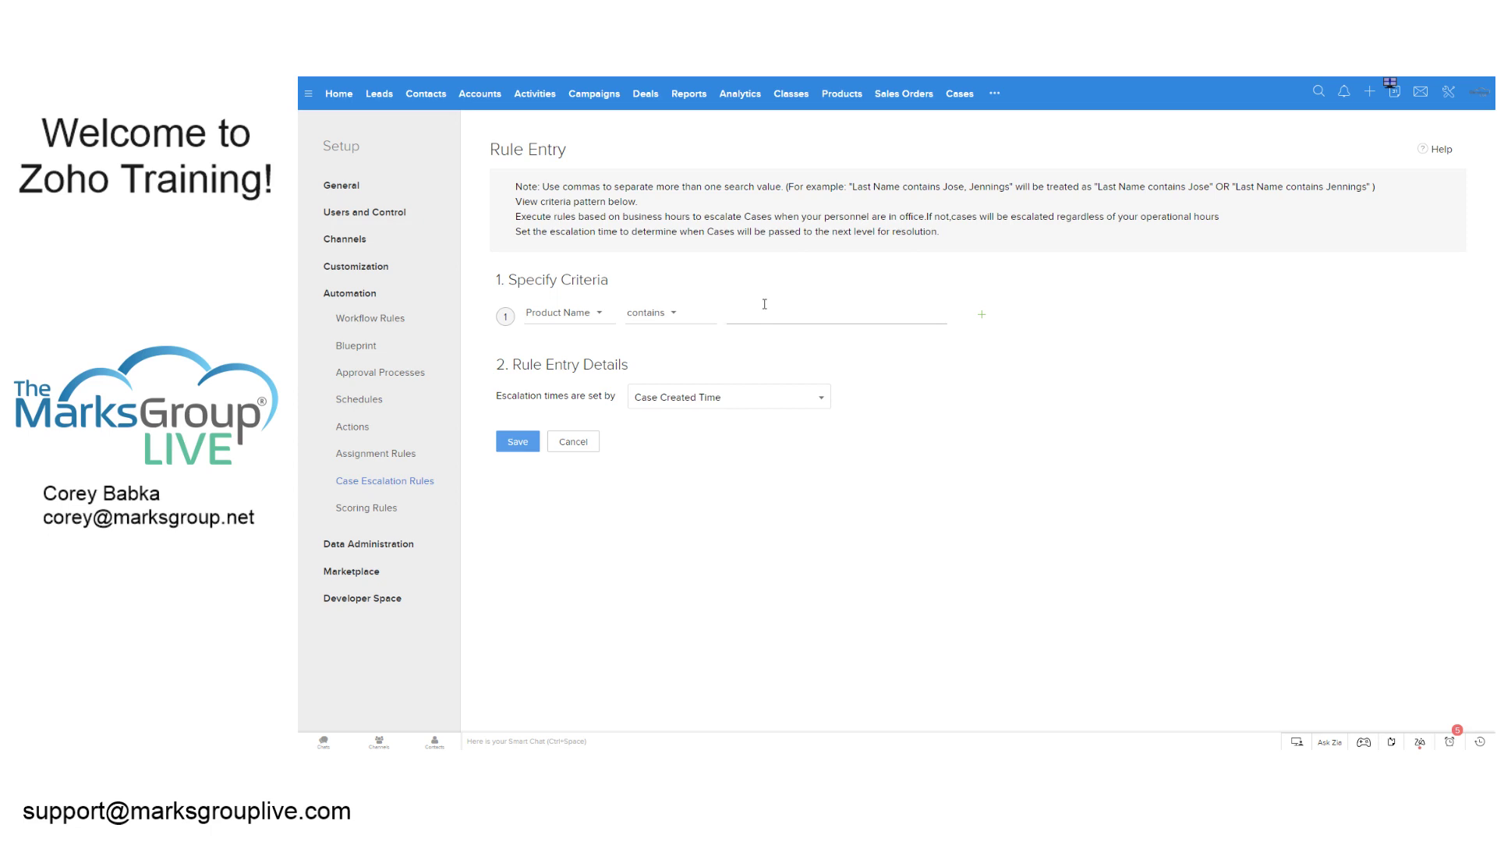
text(Dynamics)
click(829, 351)
- Add a second criterion: Product Name contains Salesforce
click(982, 316)
click(550, 357)
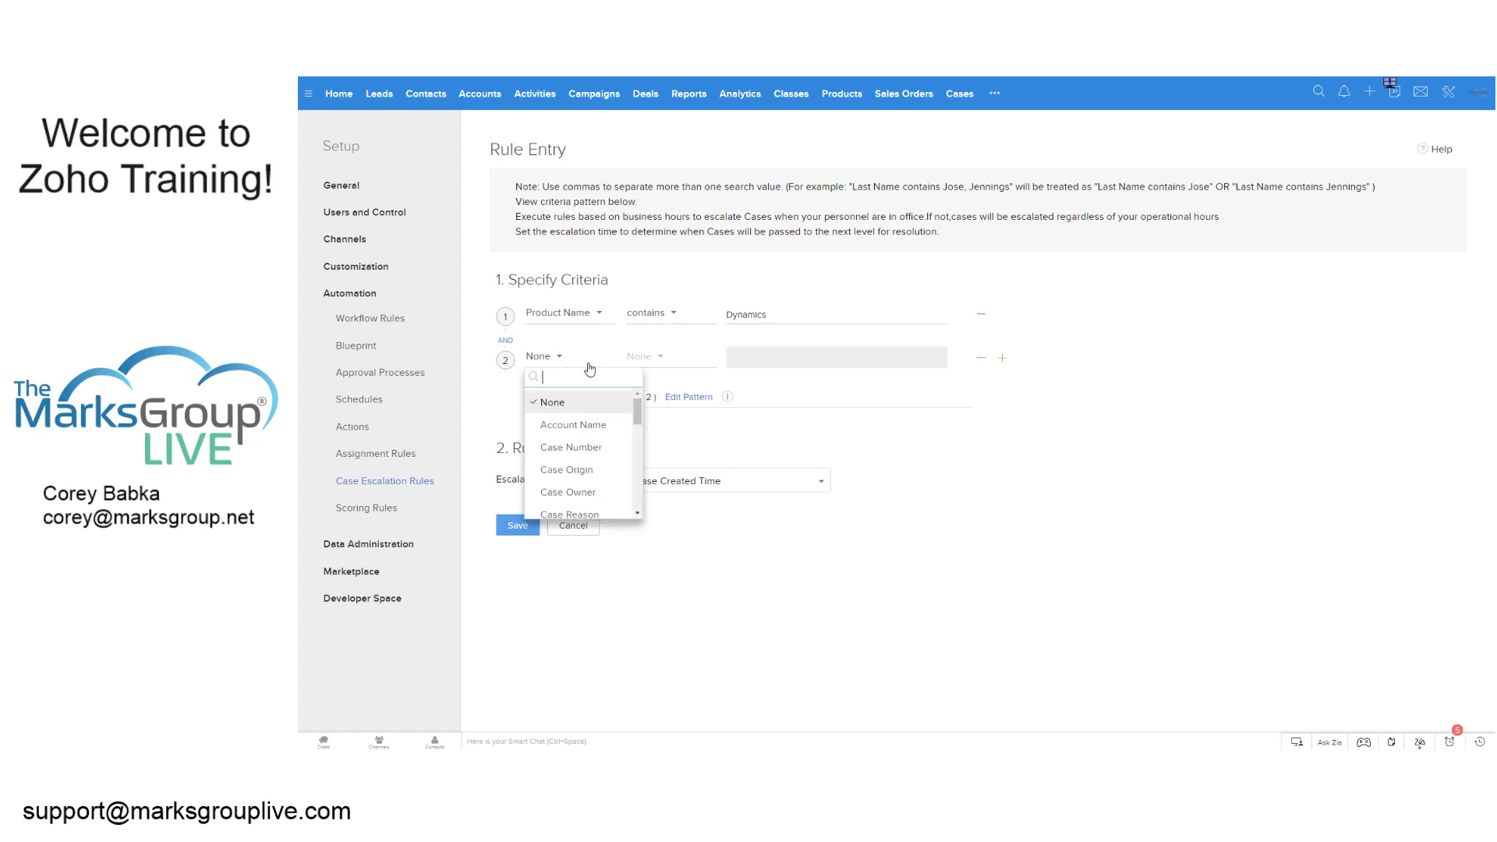
scroll(596, 437, down, 6)
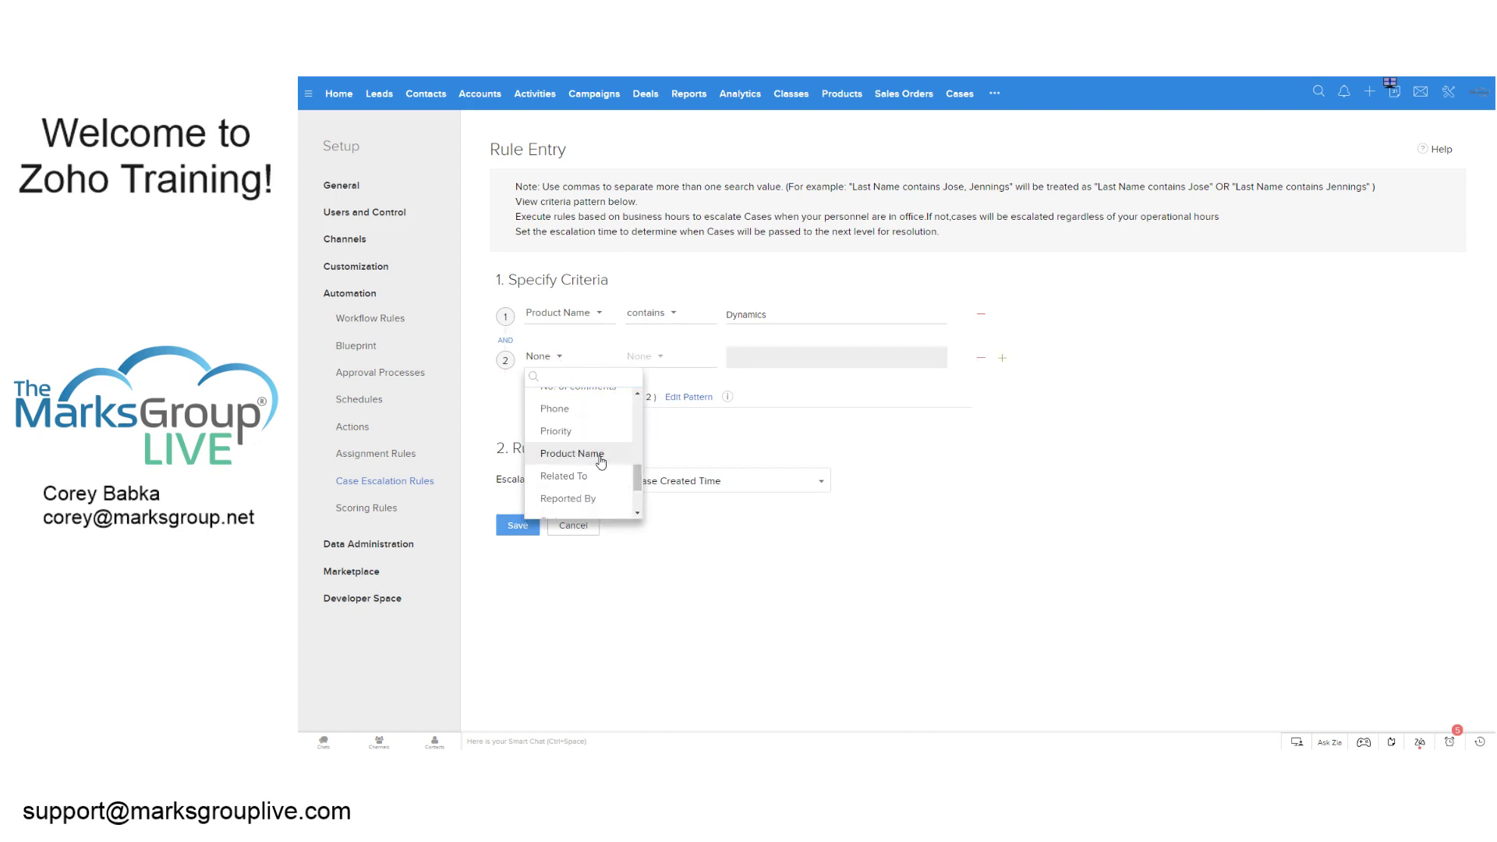
click(600, 455)
click(647, 357)
click(659, 452)
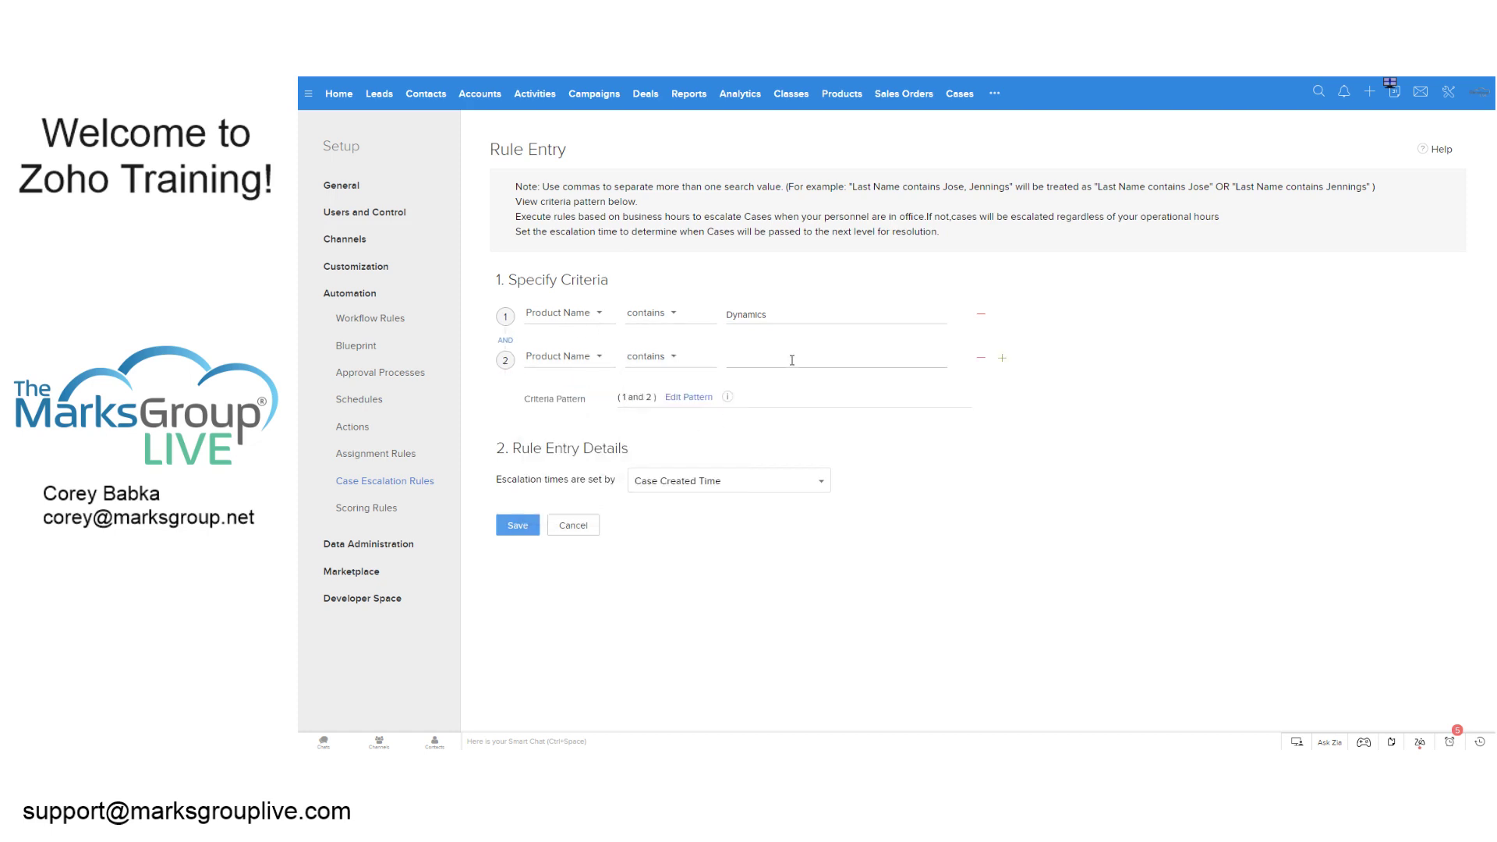
click(789, 357)
text(Salesforce)
- Change the criteria pattern to ( 1 or 2 )
click(686, 397)
double_click(635, 394)
text(or)
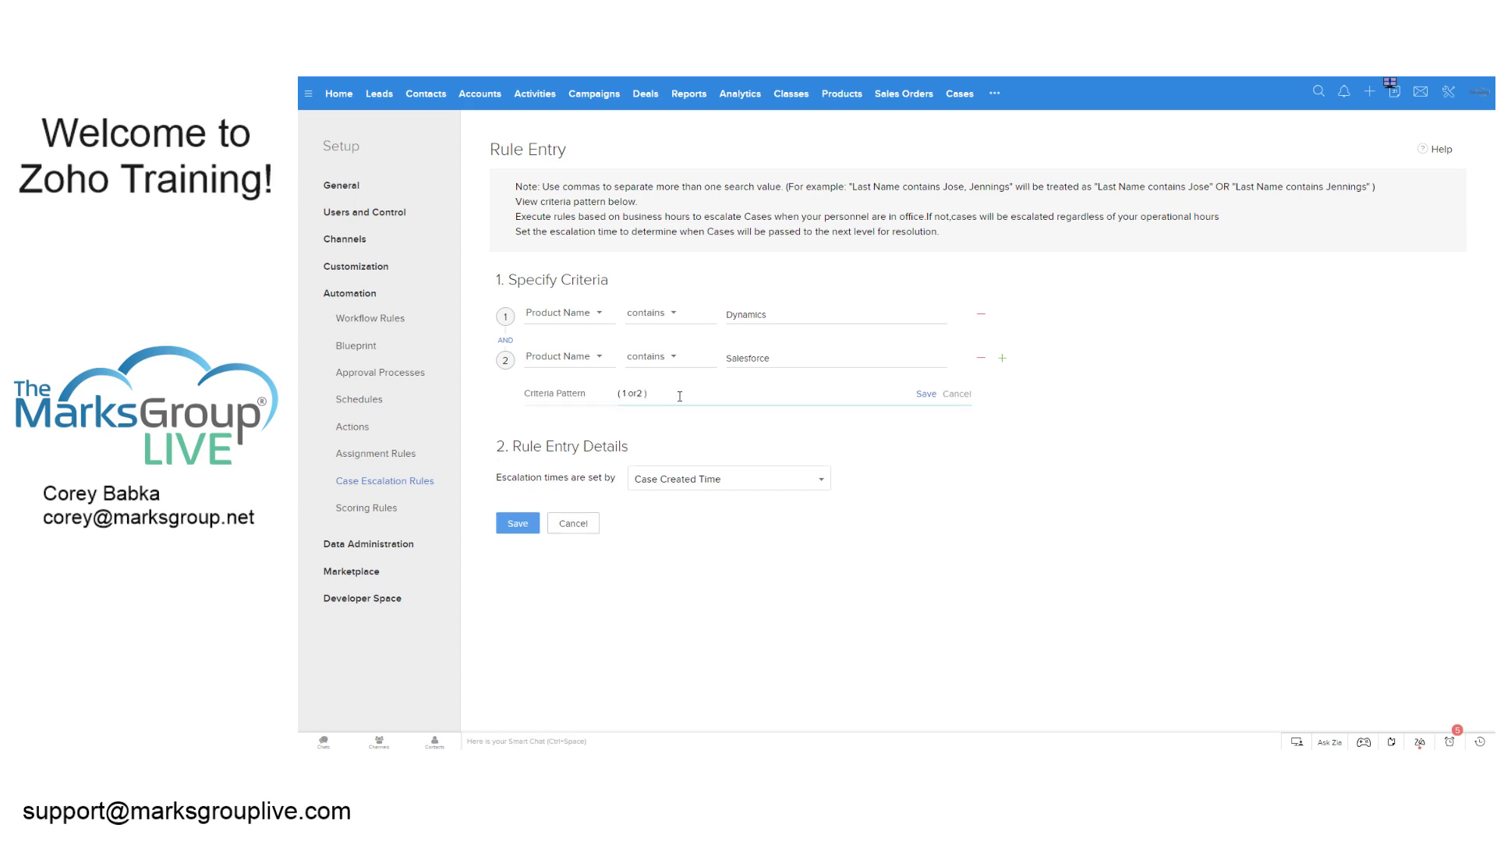
click(927, 393)
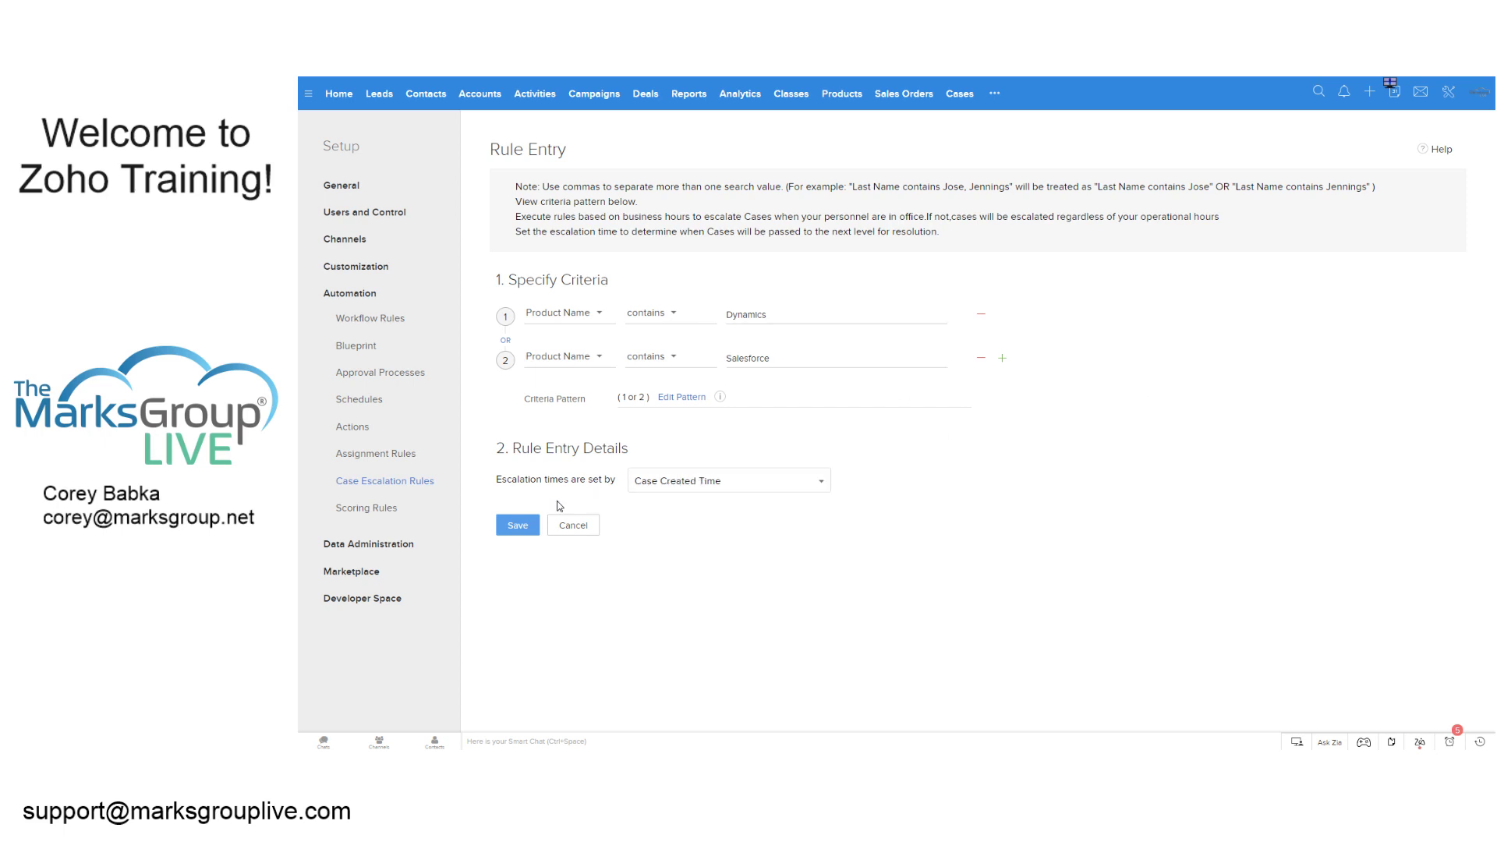
- Save the entry and start its escalation action: after 4 Hour(s), escalate to the admin user
click(507, 532)
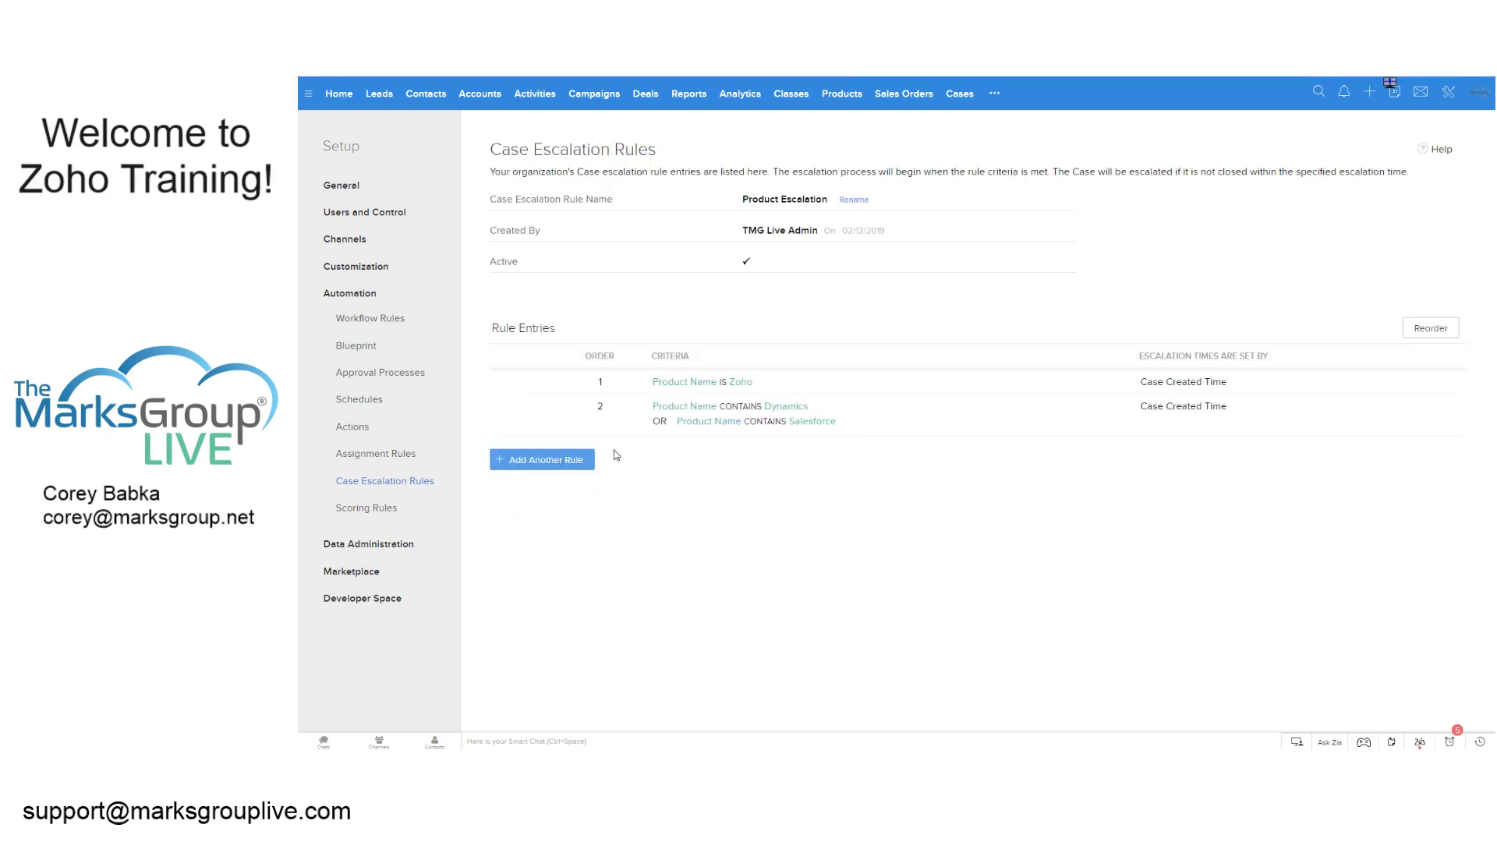
click(678, 413)
click(1019, 459)
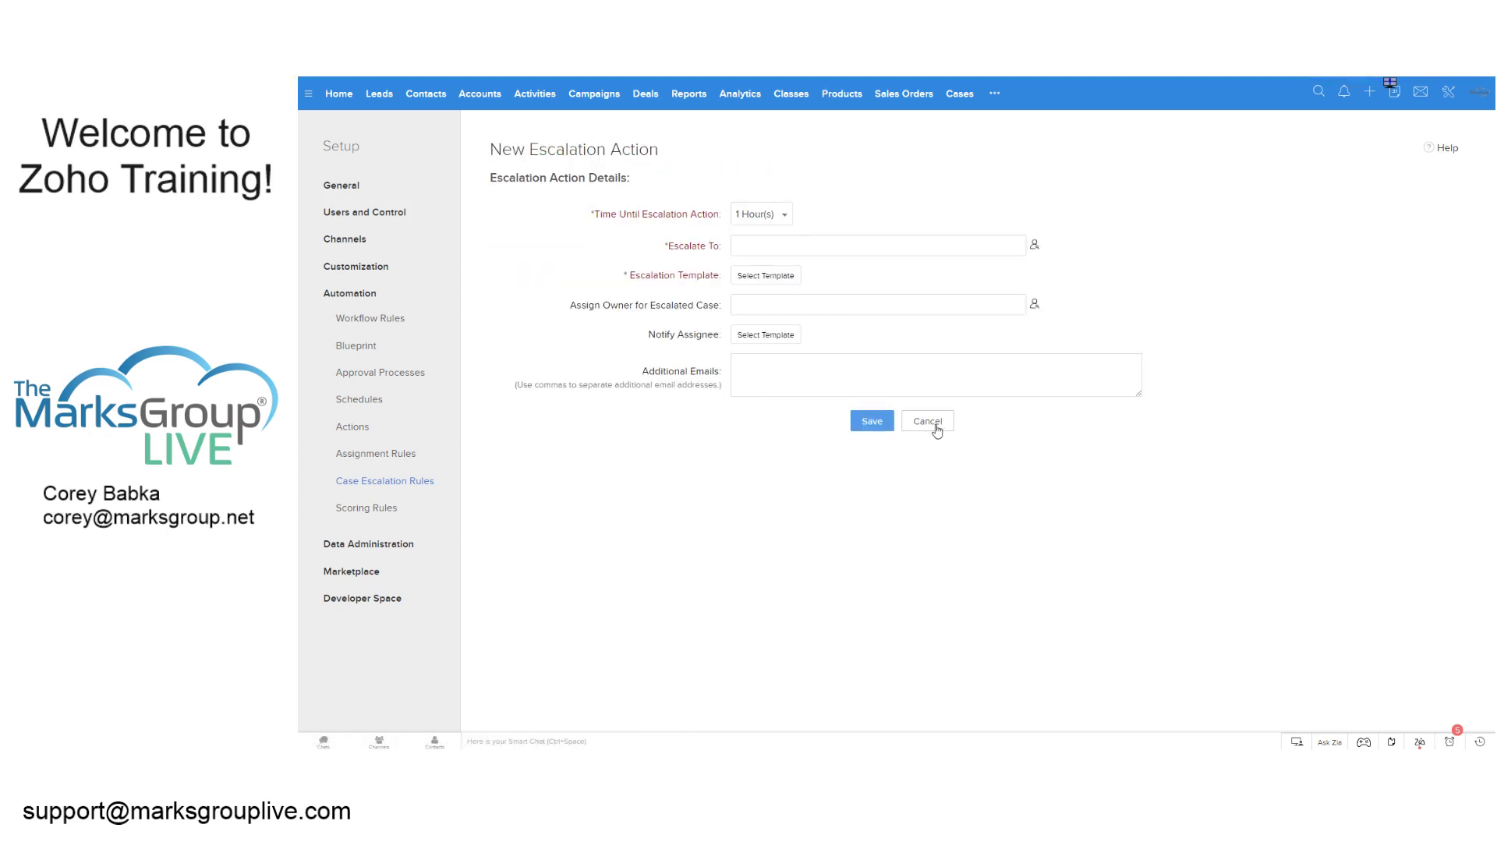
click(762, 213)
click(766, 327)
click(1034, 245)
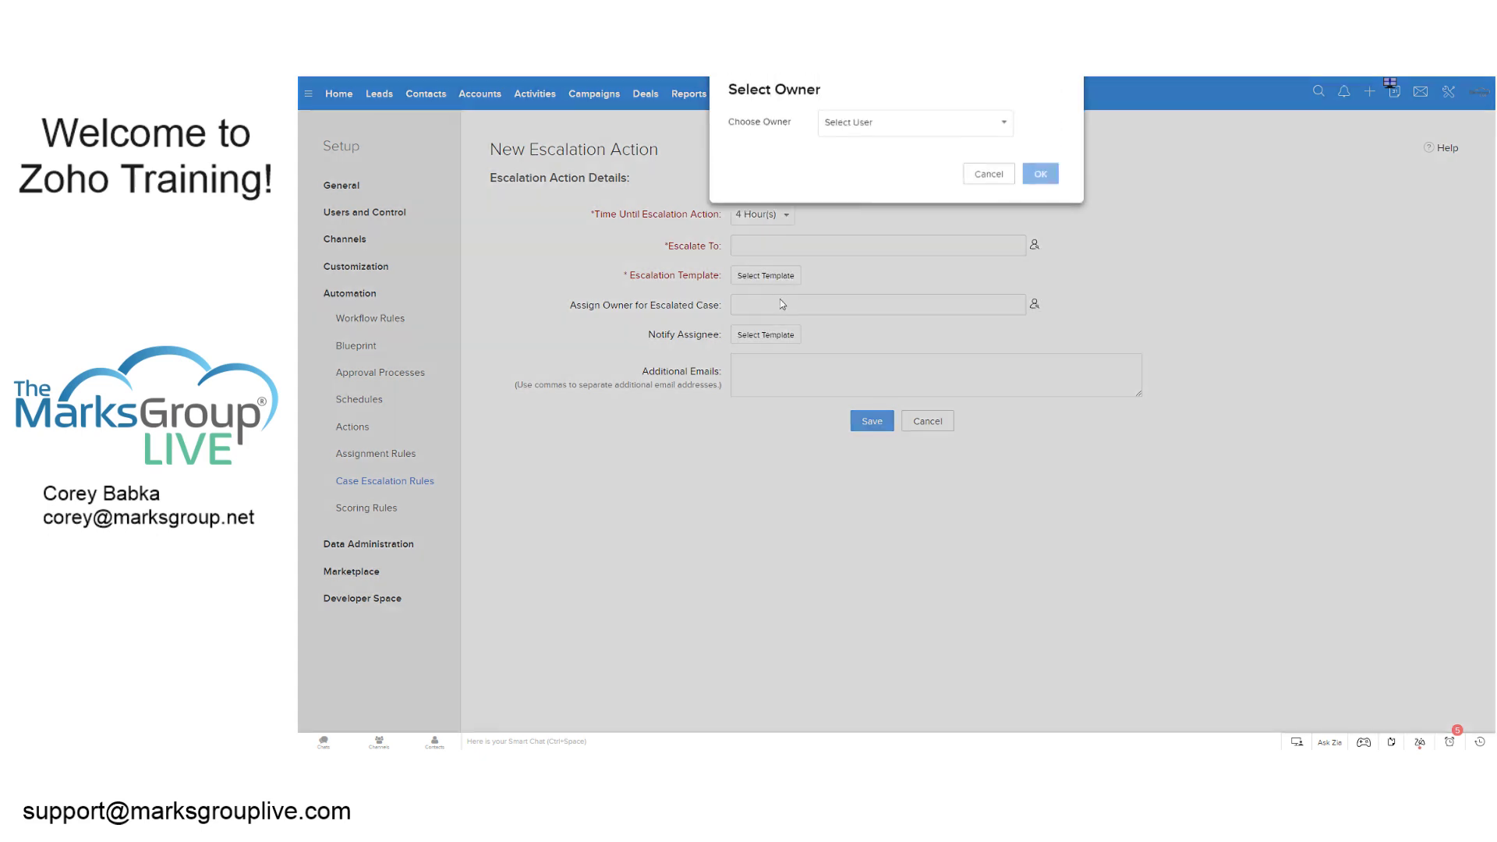
click(913, 136)
click(897, 192)
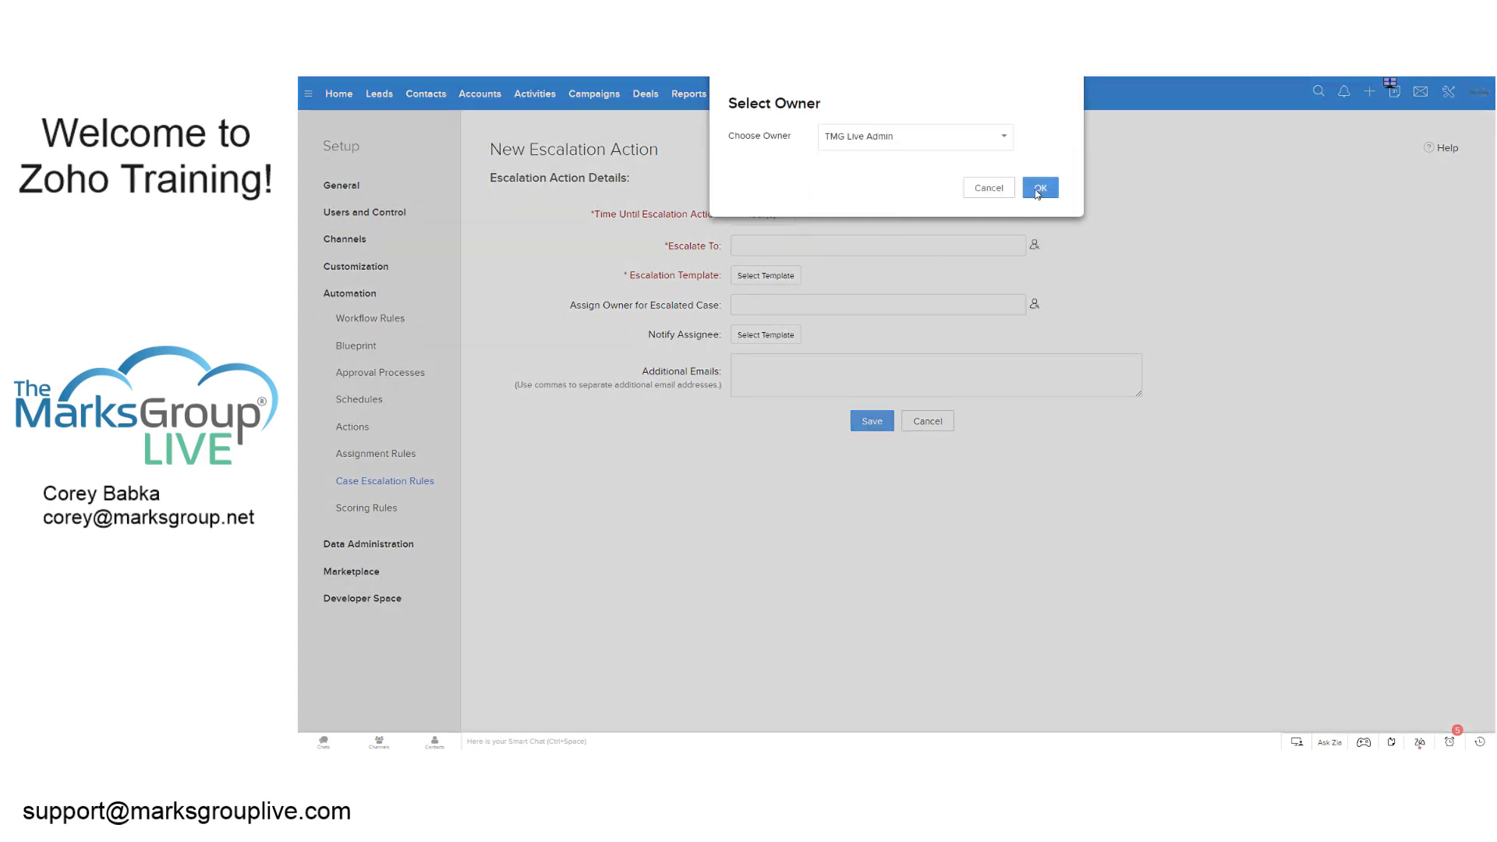
click(1036, 189)
- Select the Case Escalated email template after saving fails for a missing template
click(867, 419)
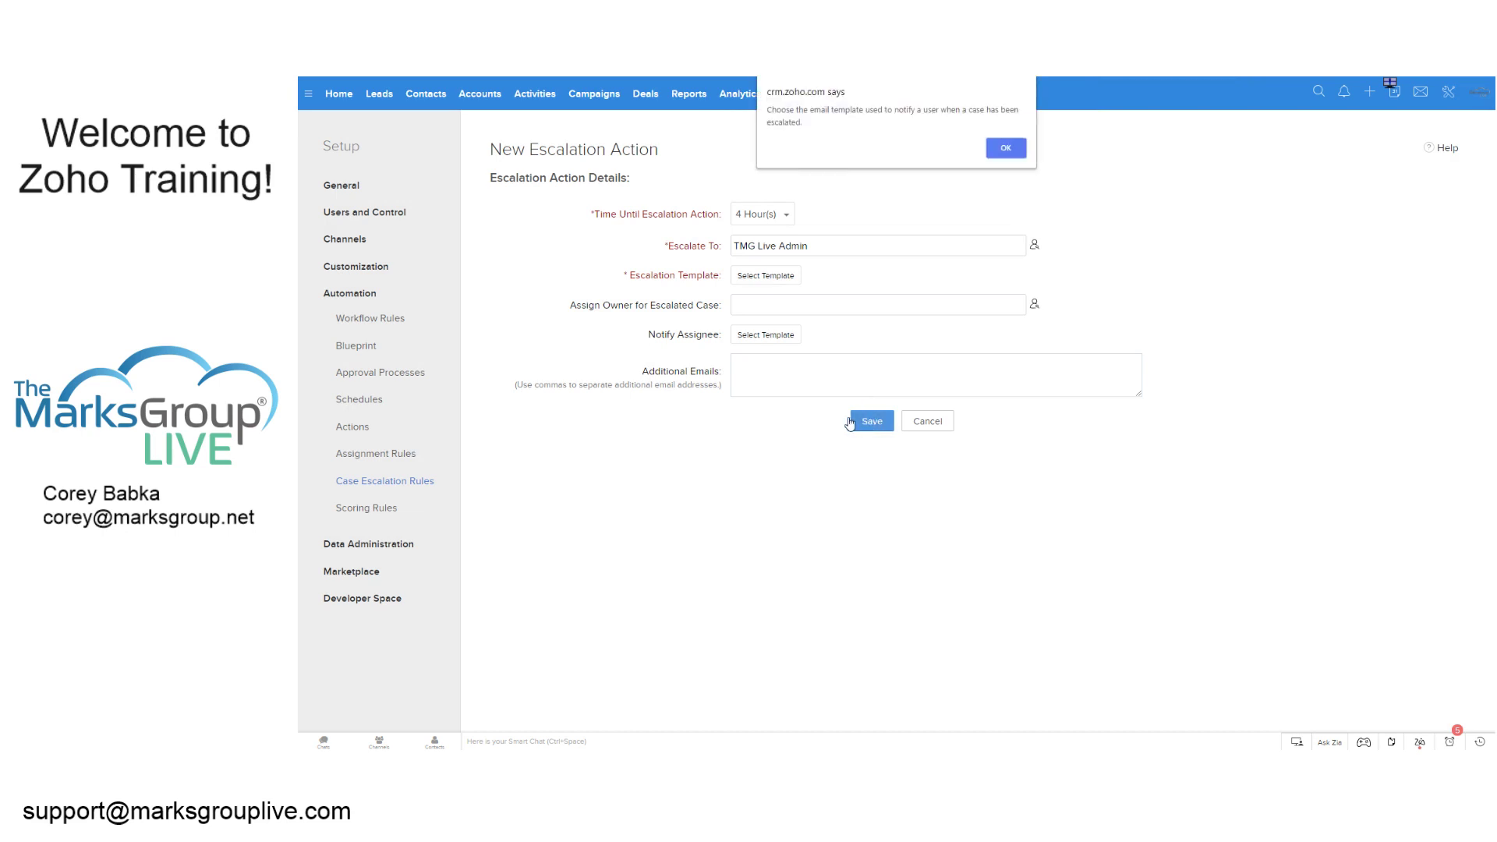
click(1001, 145)
click(761, 277)
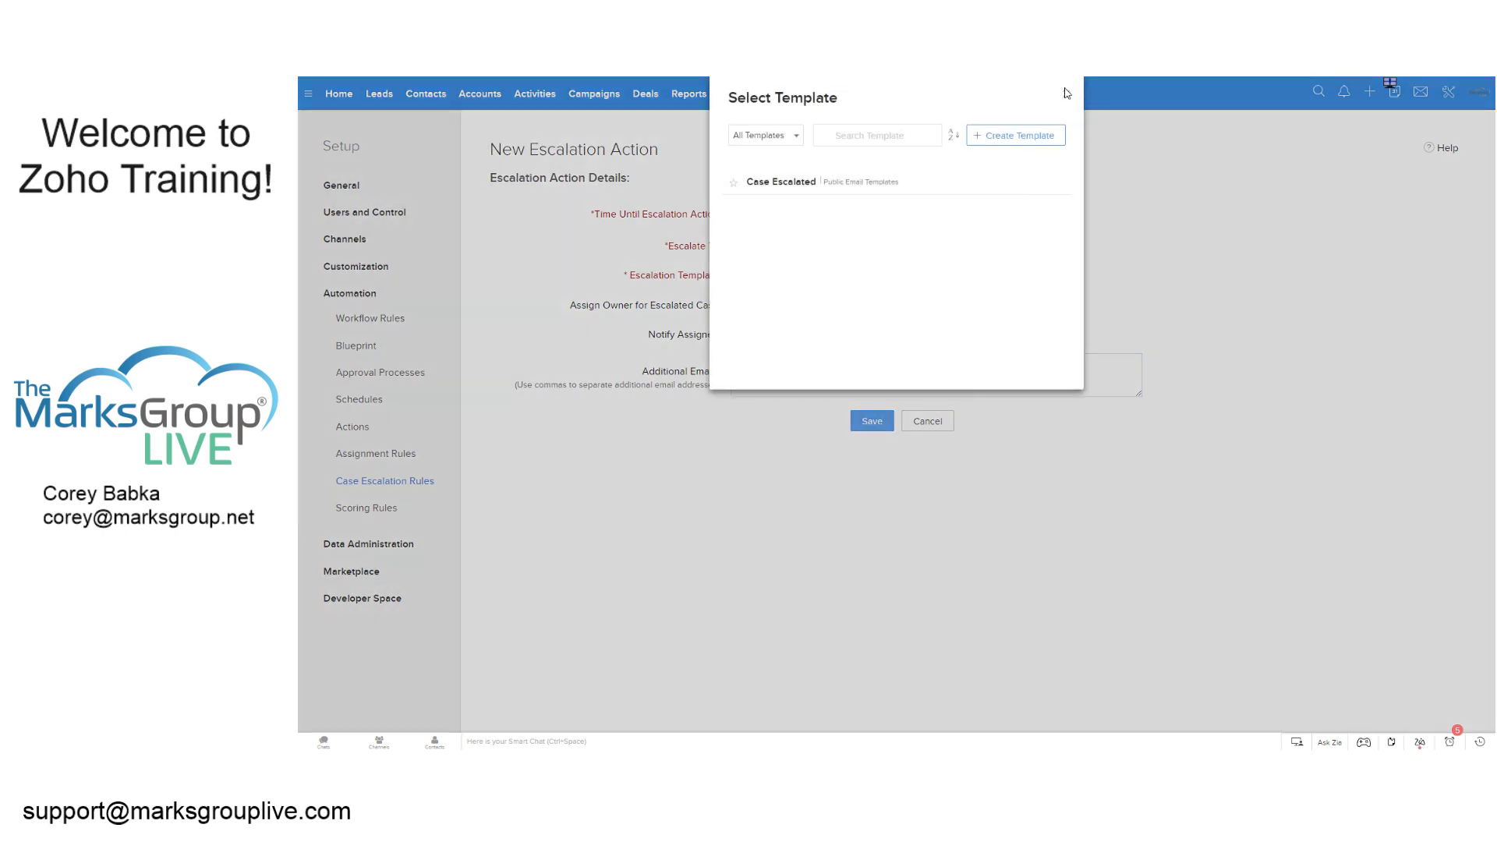
click(1065, 98)
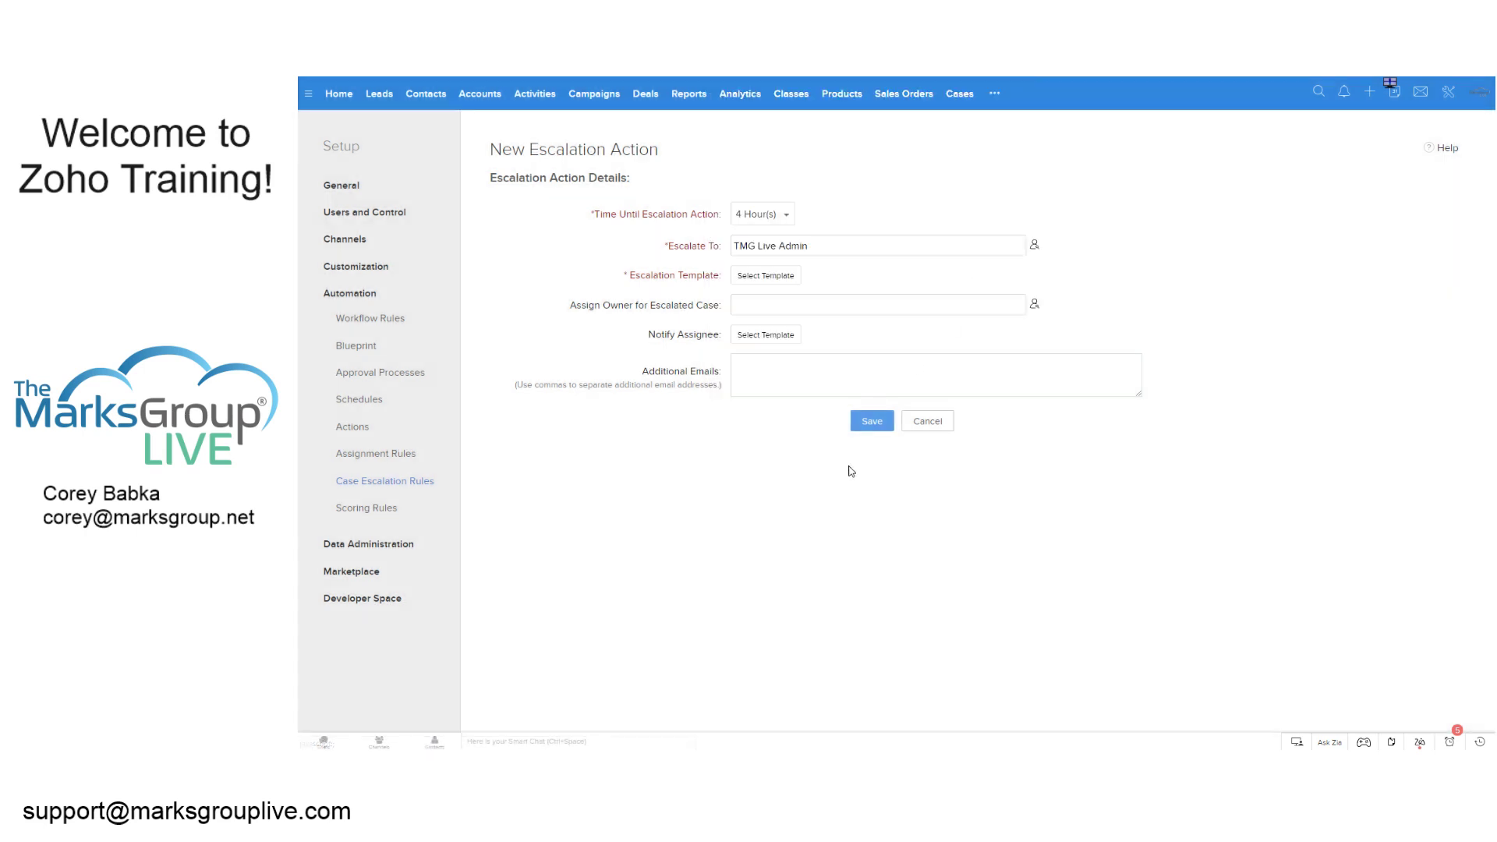
click(879, 423)
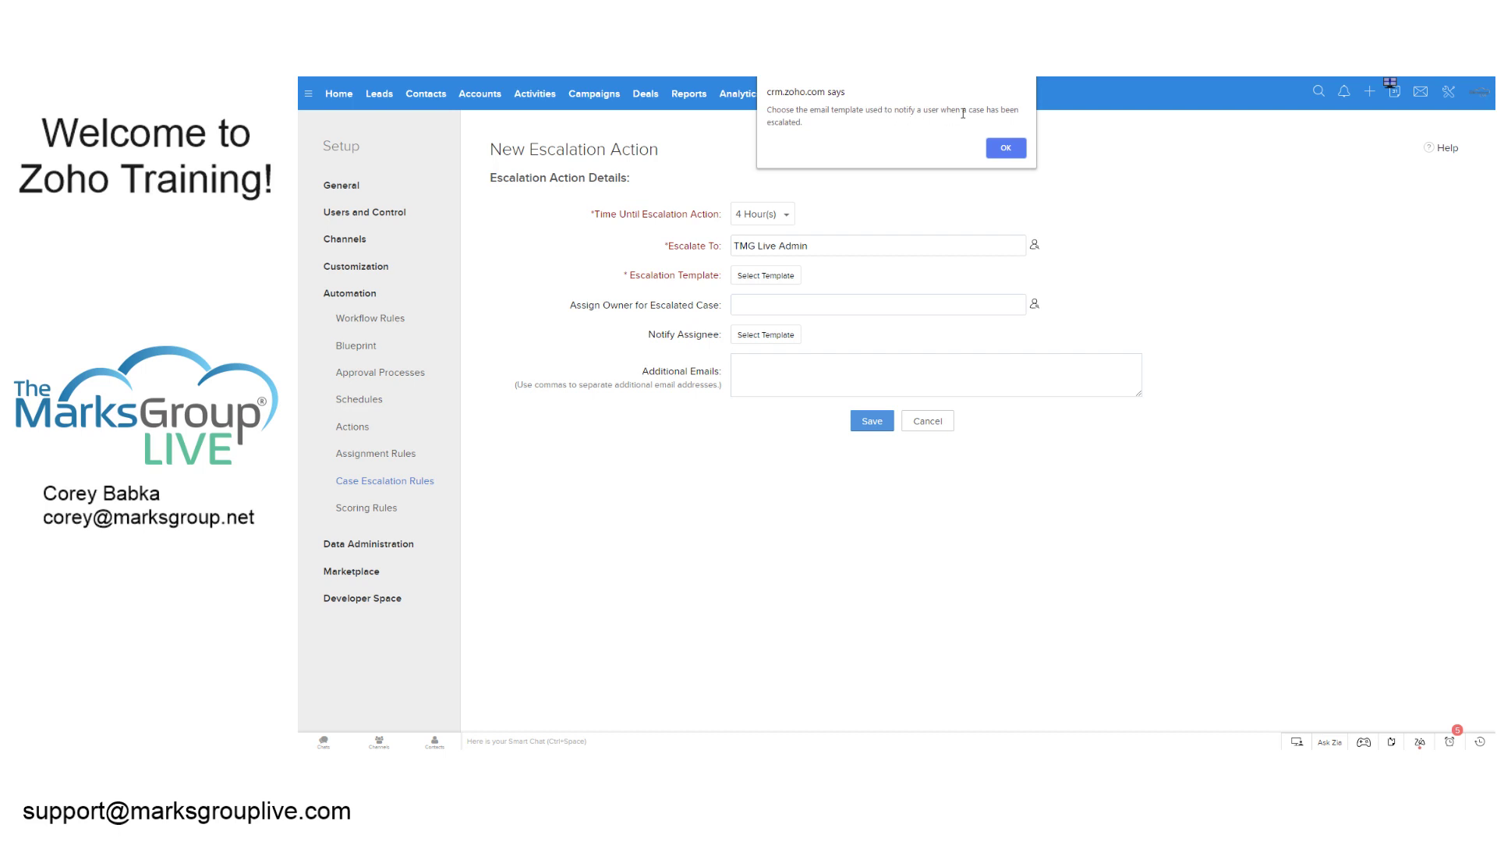
click(1005, 148)
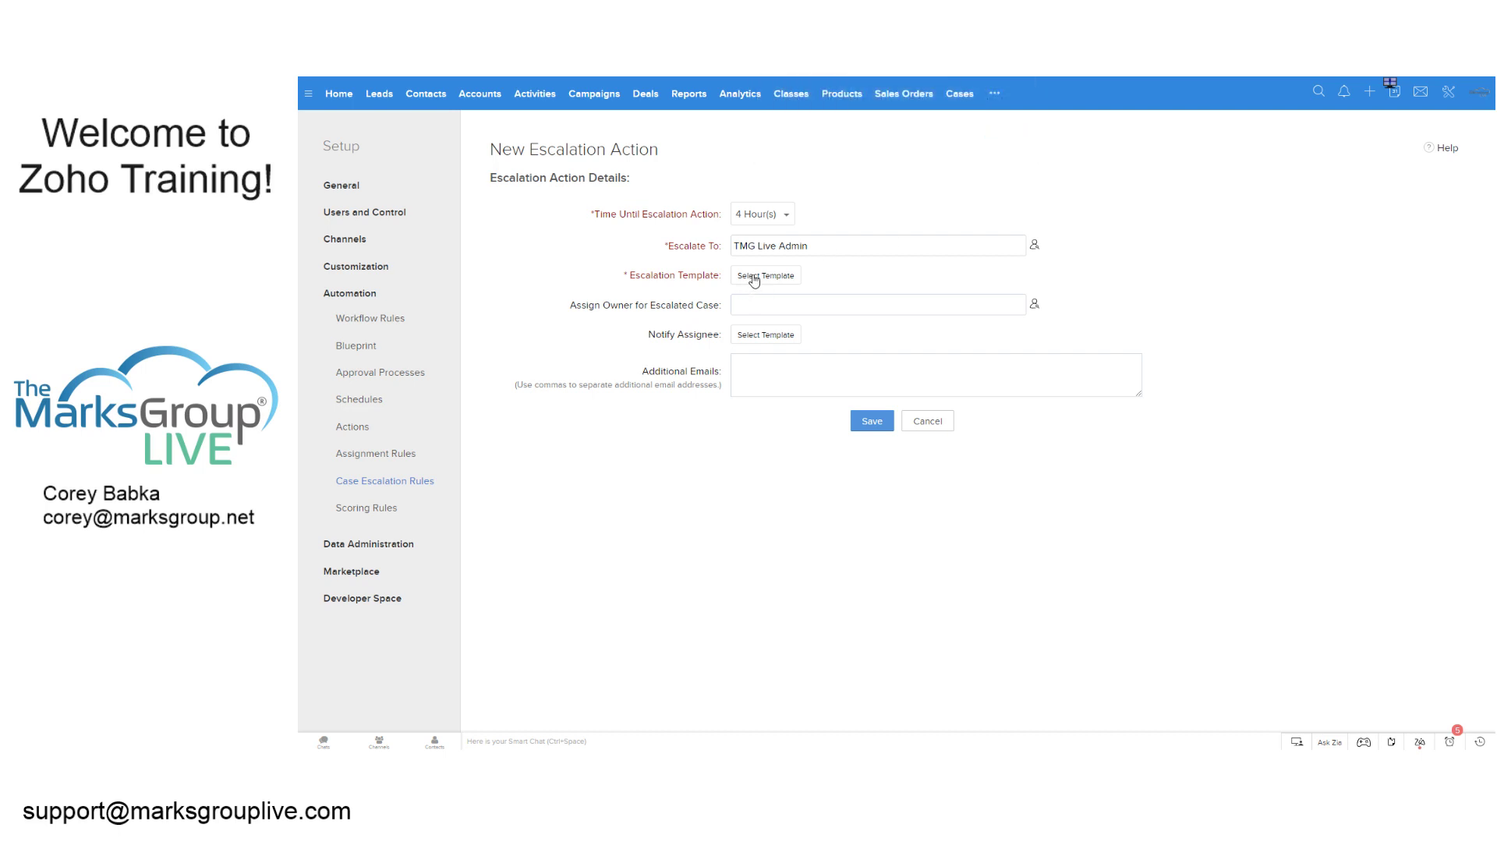
click(754, 278)
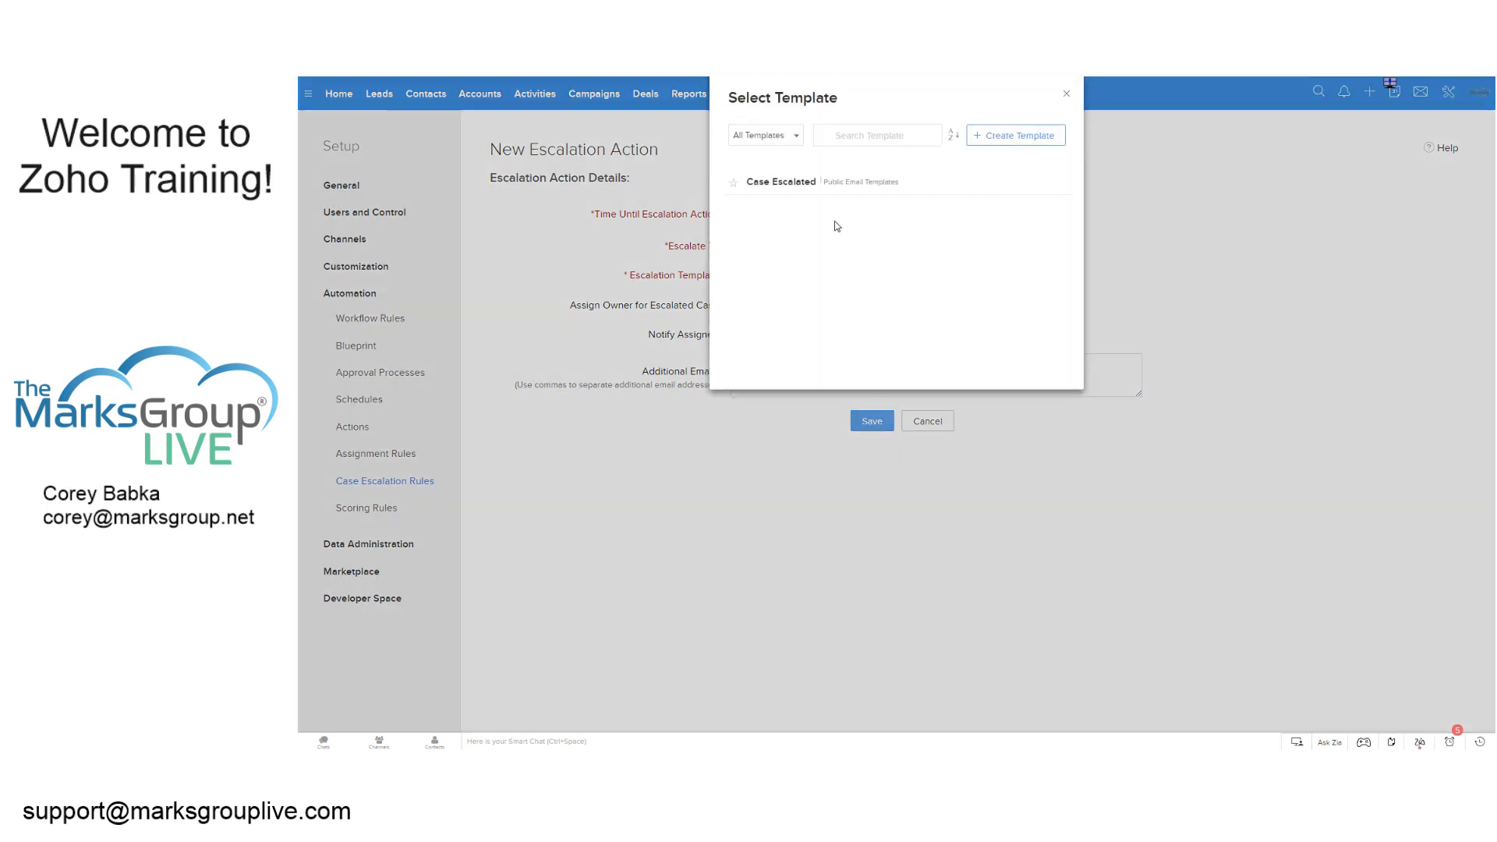
click(802, 184)
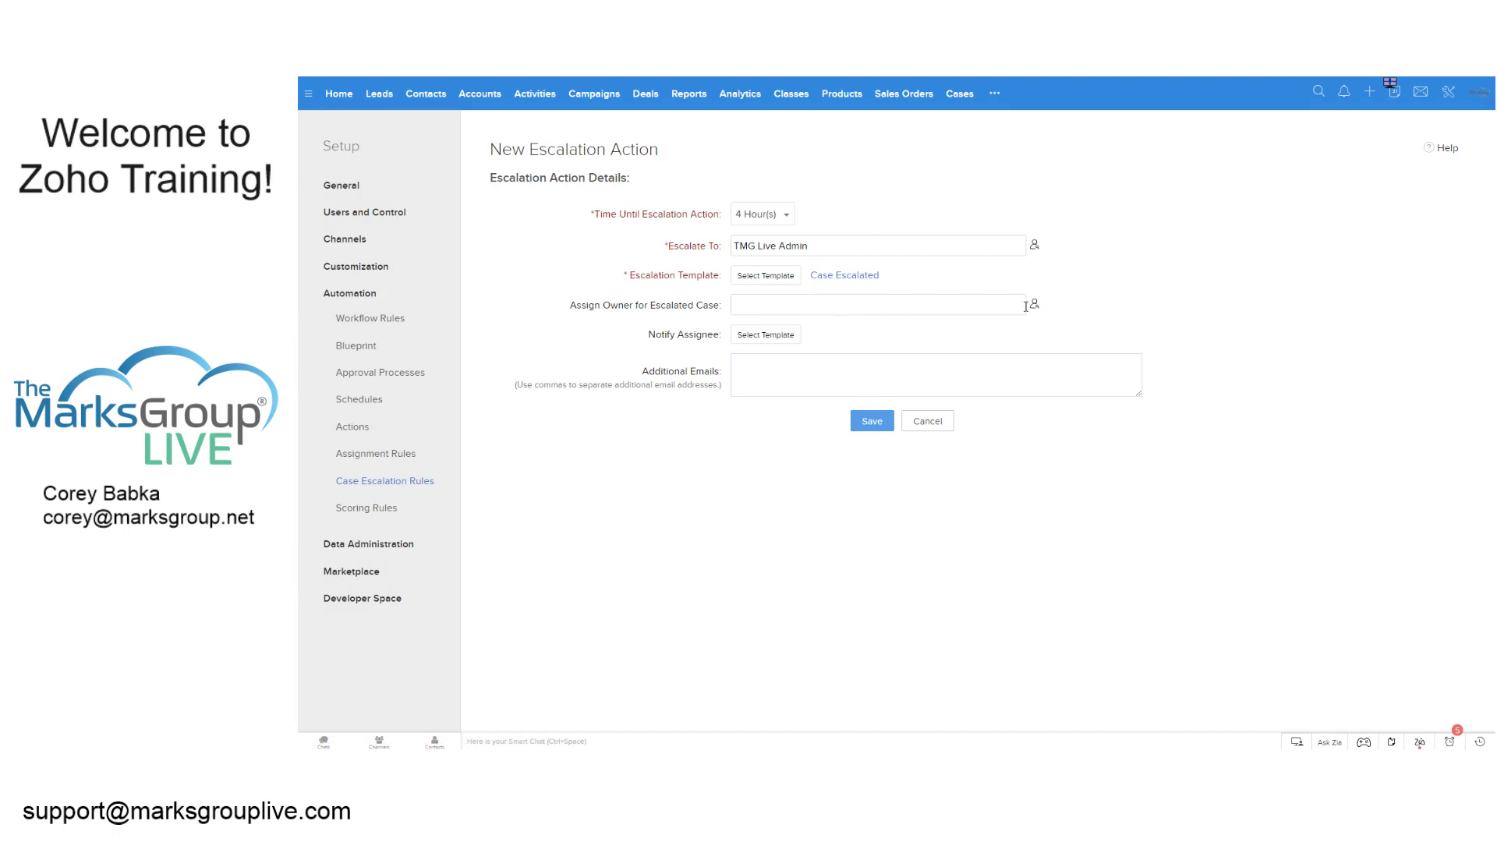
- Save the 4-hour action and make VIP Cases the active escalation rule
click(865, 422)
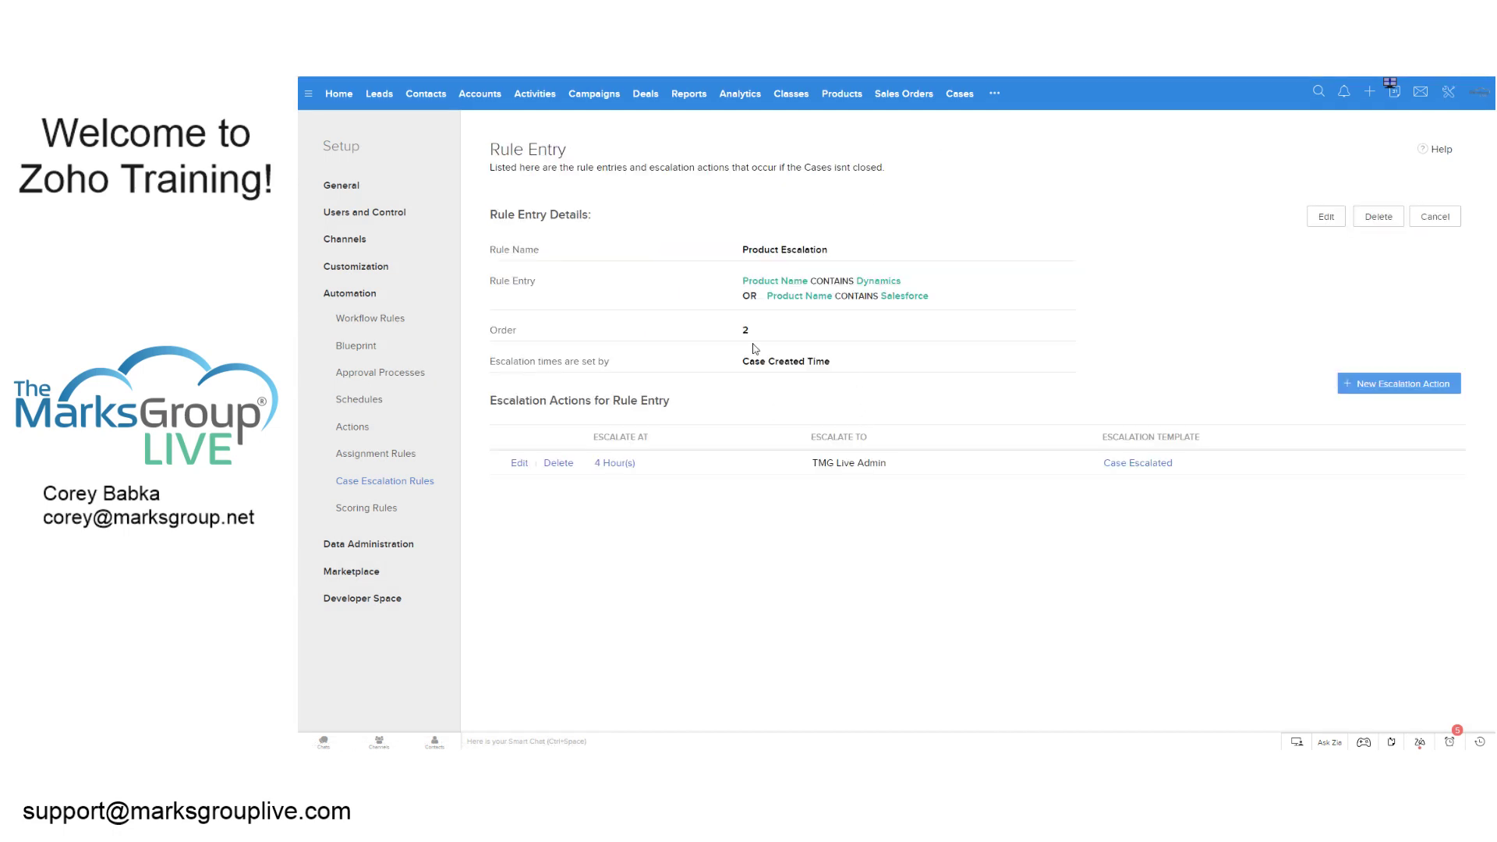
click(1434, 221)
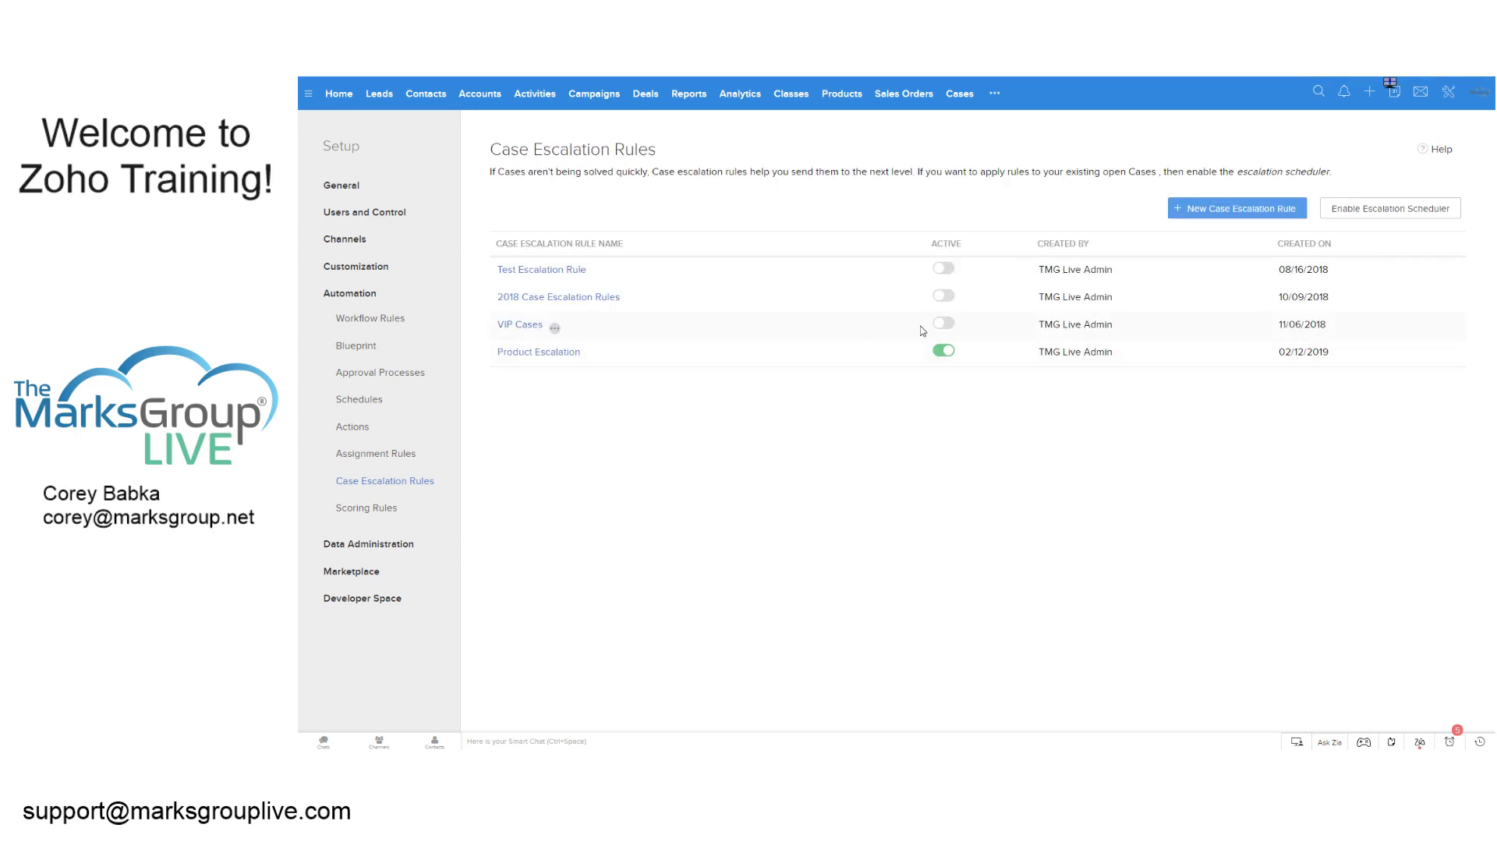
click(944, 323)
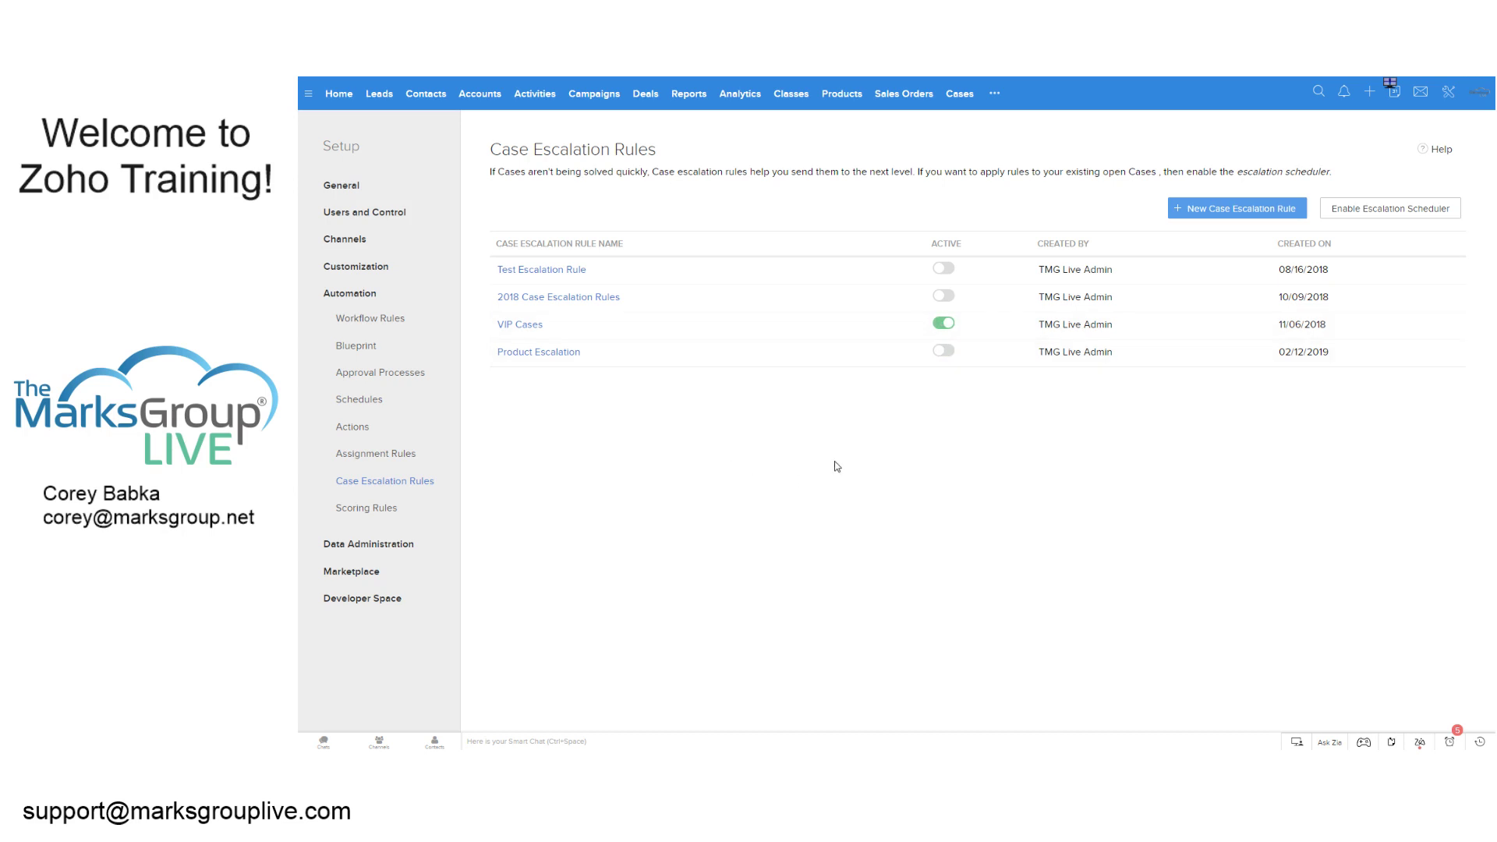